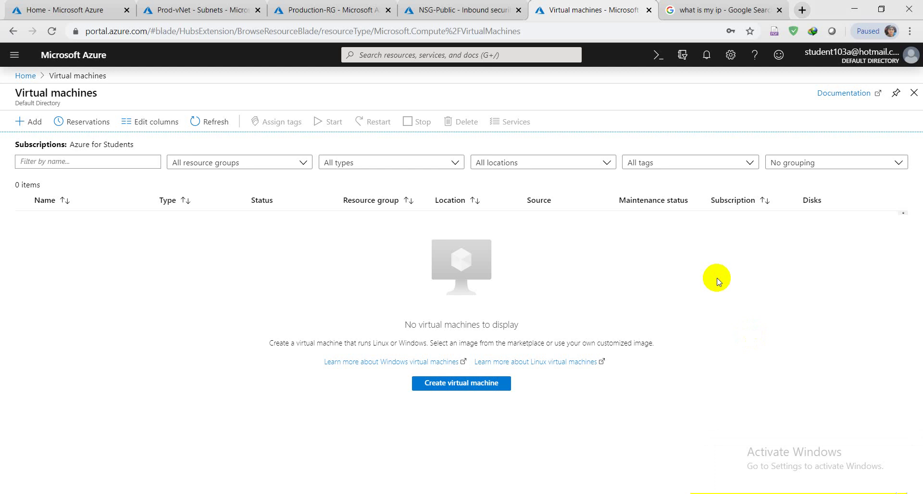
# Open the Create a virtual machine form from Virtual machines and look over its Basics tab.
pyautogui.click(32, 117)
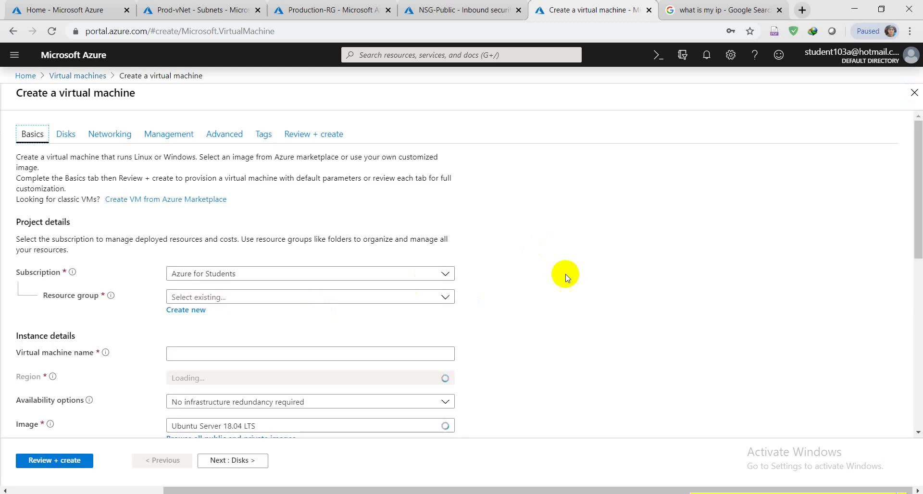
pyautogui.scroll(-5, 569, 282)
pyautogui.scroll(7, 568, 281)
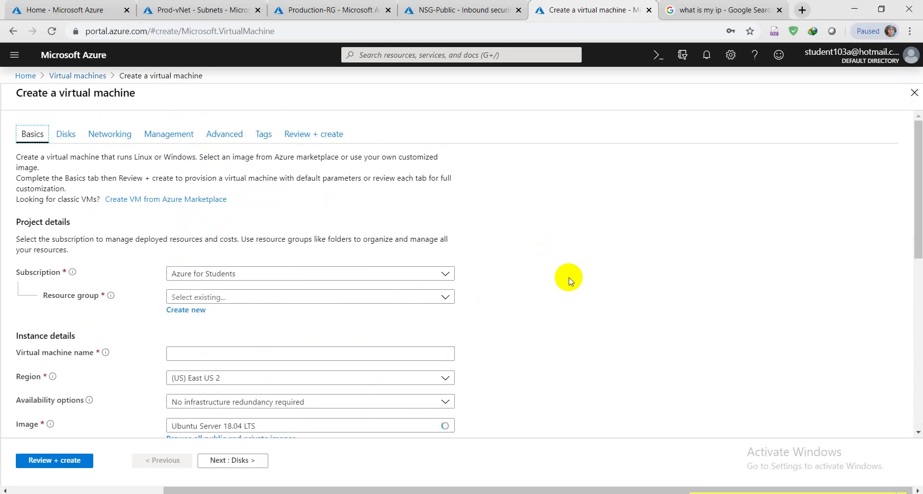
pyautogui.scroll(-6, 556, 243)
pyautogui.scroll(4, 558, 246)
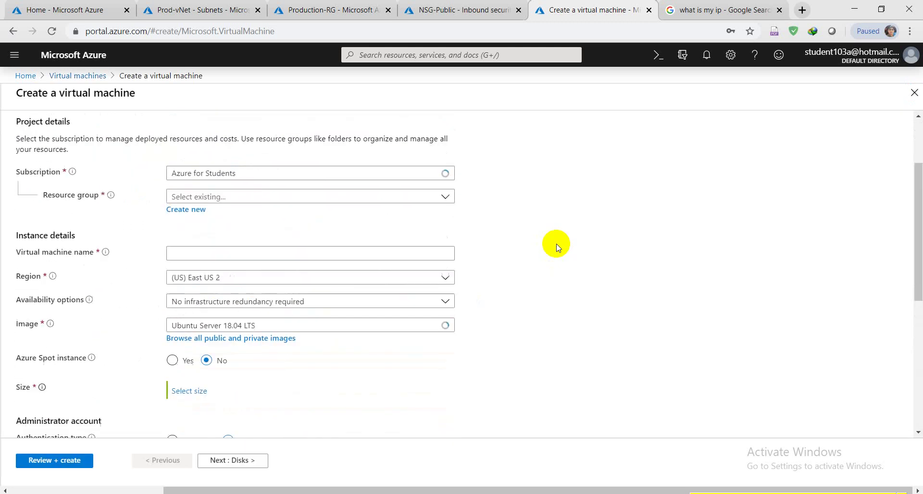
# Name the VM DC-VM in Production-RG and set its region to (US) East US.
pyautogui.click(443, 196)
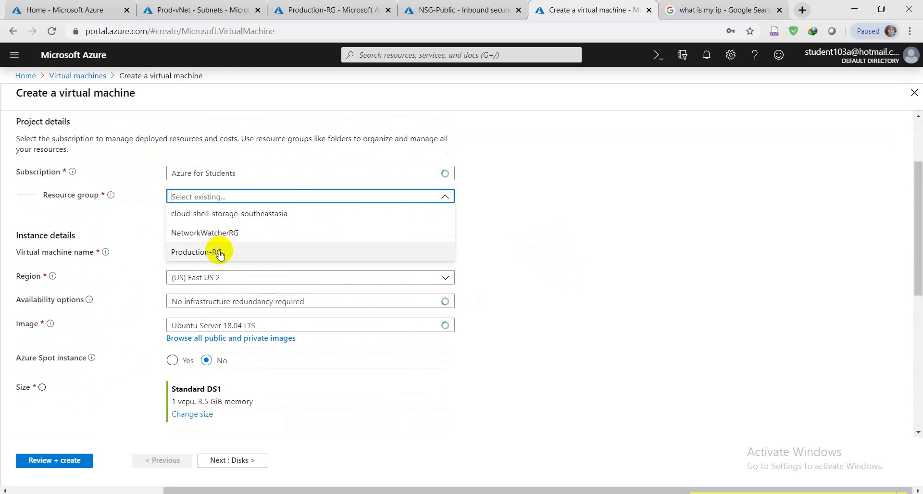
pyautogui.press('Escape')
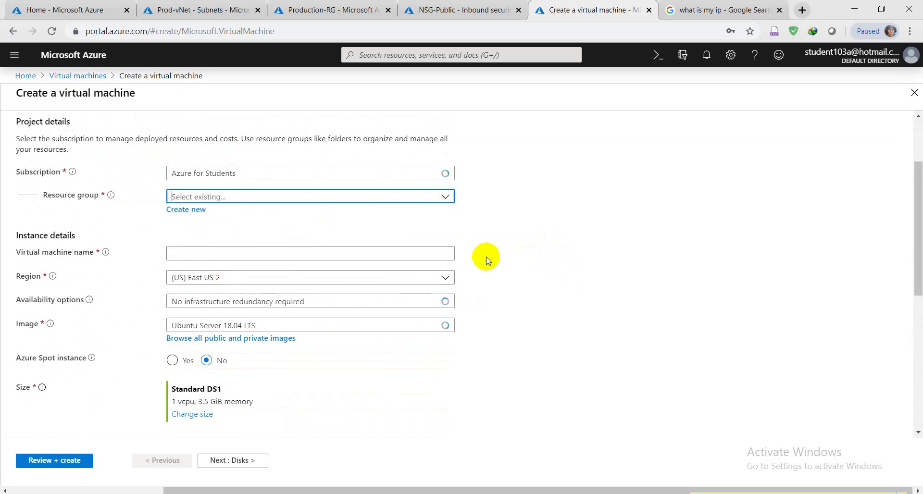
pyautogui.click(332, 250)
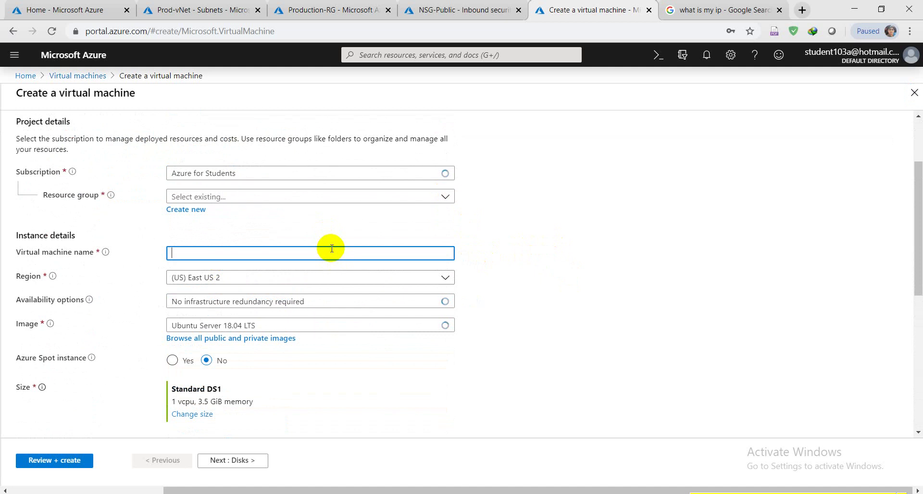
pyautogui.write('DC-VM')
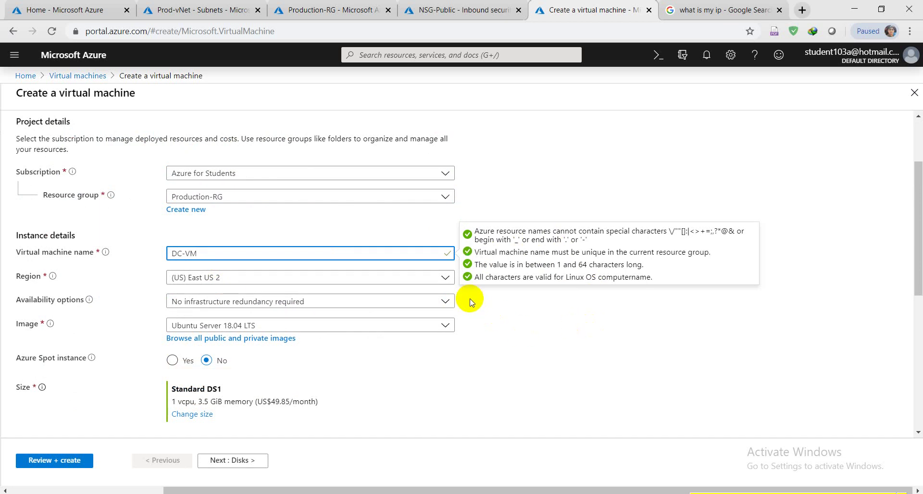
pyautogui.click(445, 274)
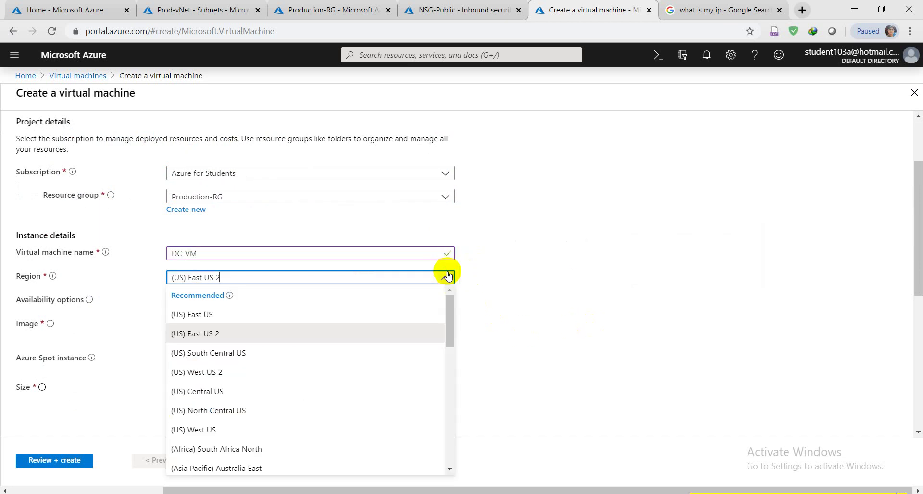
pyautogui.click(185, 314)
# Check the Production-RG resource group overview in another tab, then return to the VM form.
pyautogui.click(227, 4)
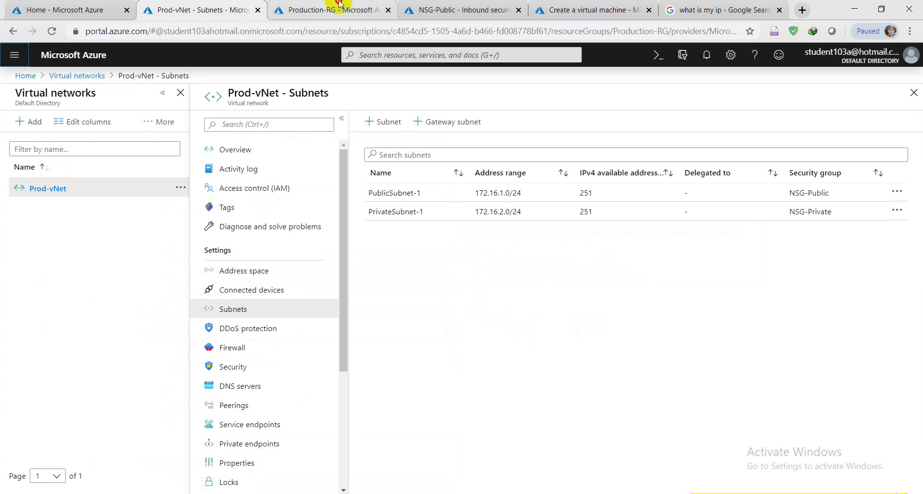
pyautogui.moveTo(330, 8); pyautogui.dragTo(237, 10)
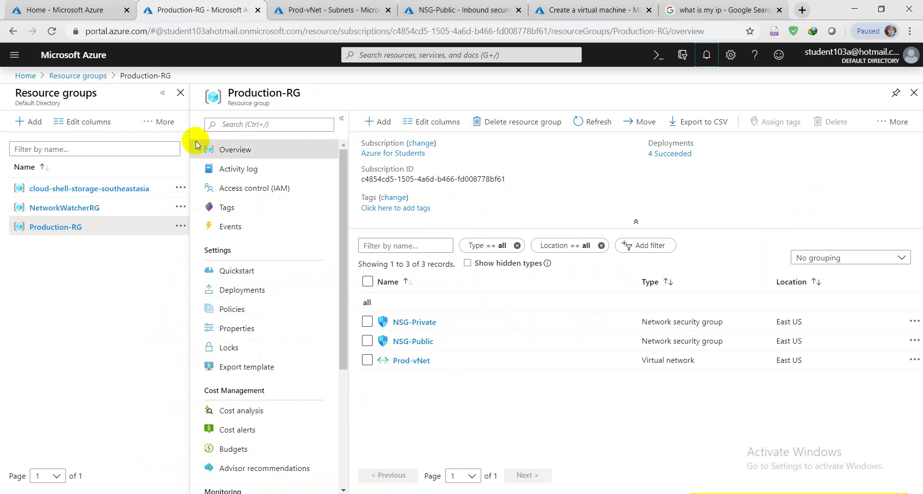
pyautogui.click(81, 76)
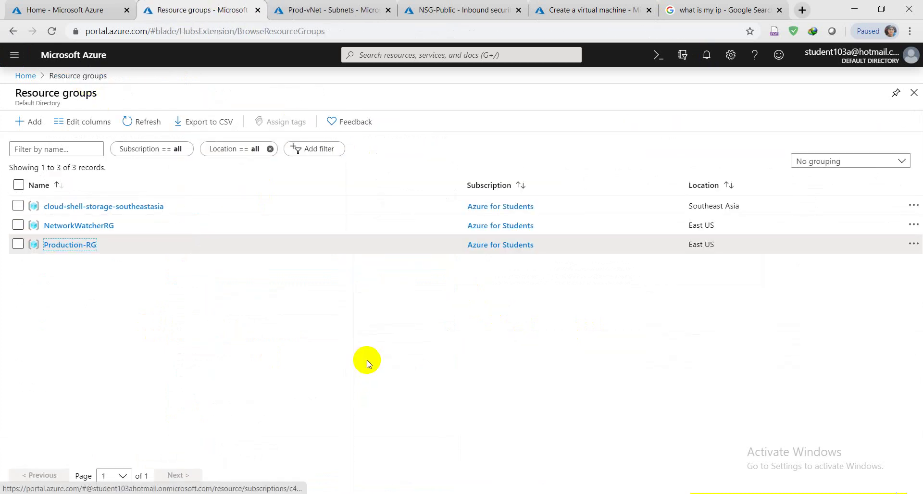
pyautogui.click(581, 10)
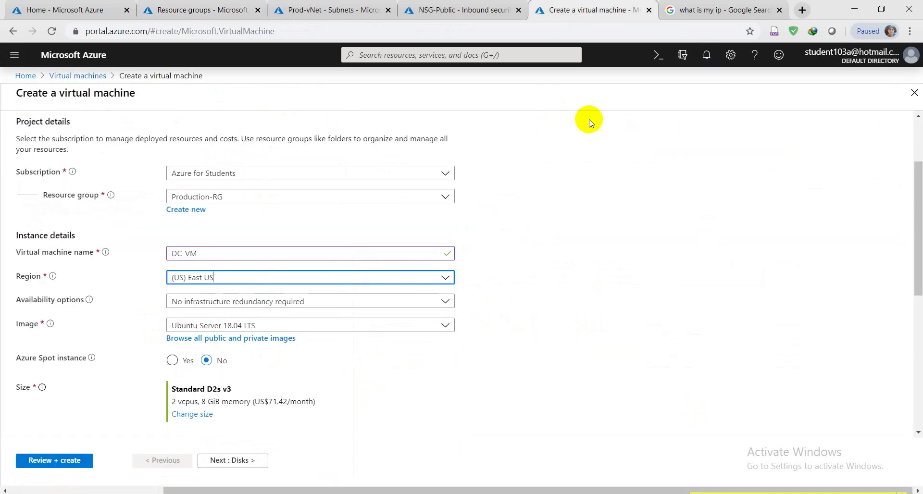
# Set availability options to Availability set and create a new set named WinAVL.
pyautogui.scroll(-3, 586, 257)
pyautogui.click(442, 182)
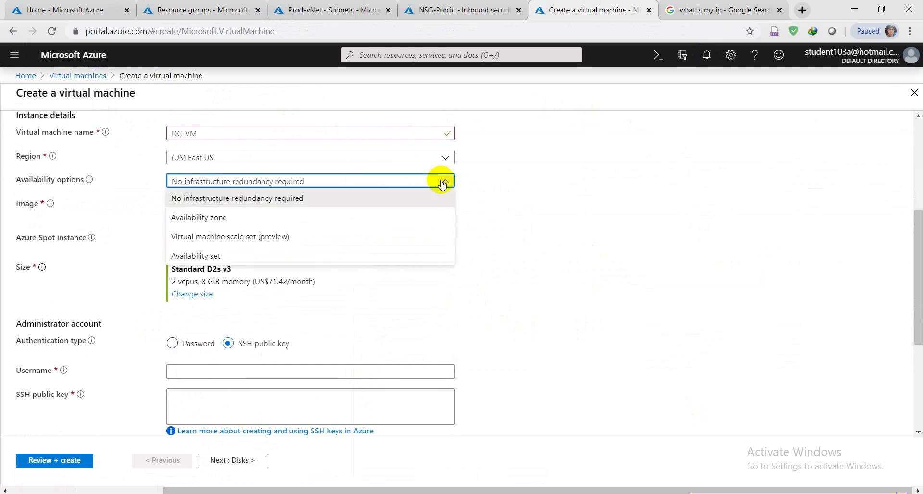
pyautogui.click(176, 255)
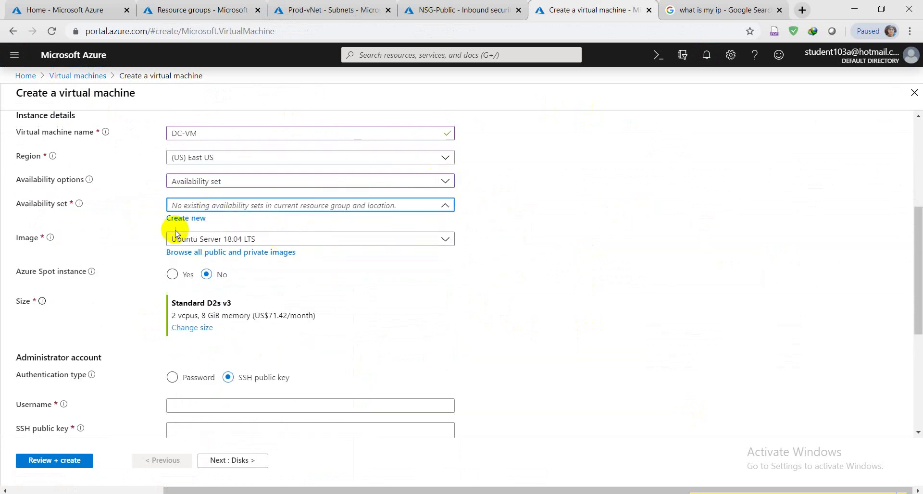
pyautogui.click(183, 219)
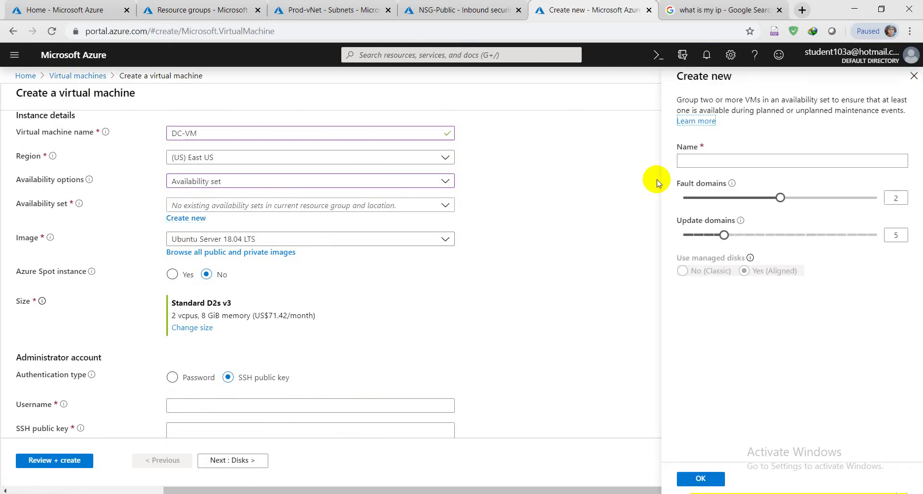
pyautogui.click(720, 160)
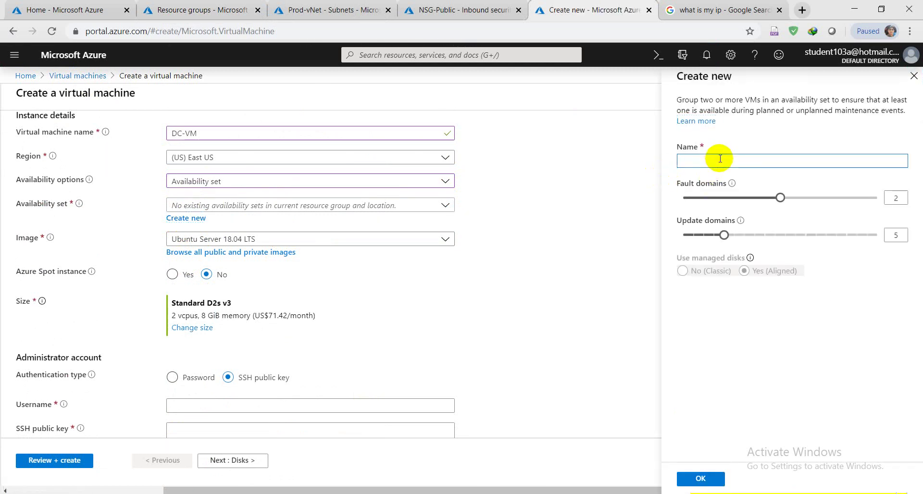
pyautogui.write('Win')
pyautogui.write('ab')
pyautogui.write('AVL')
pyautogui.click(700, 478)
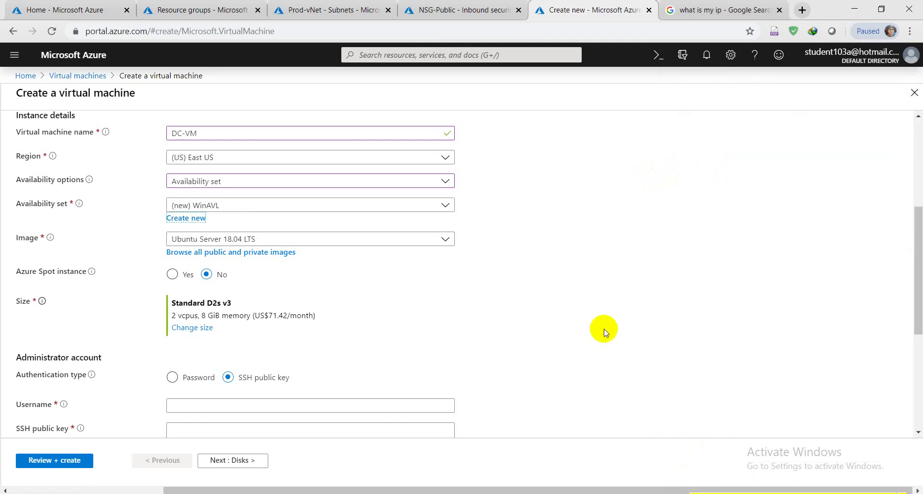
# Choose the Windows Server 2016 Datacenter image and the Standard D2 v2 size (2 vcpus, 7 GiB).
pyautogui.click(444, 240)
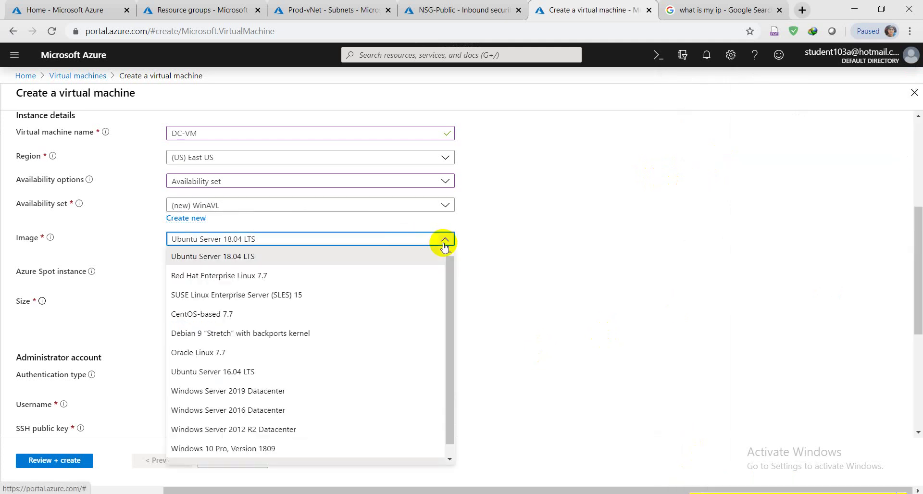
pyautogui.click(267, 412)
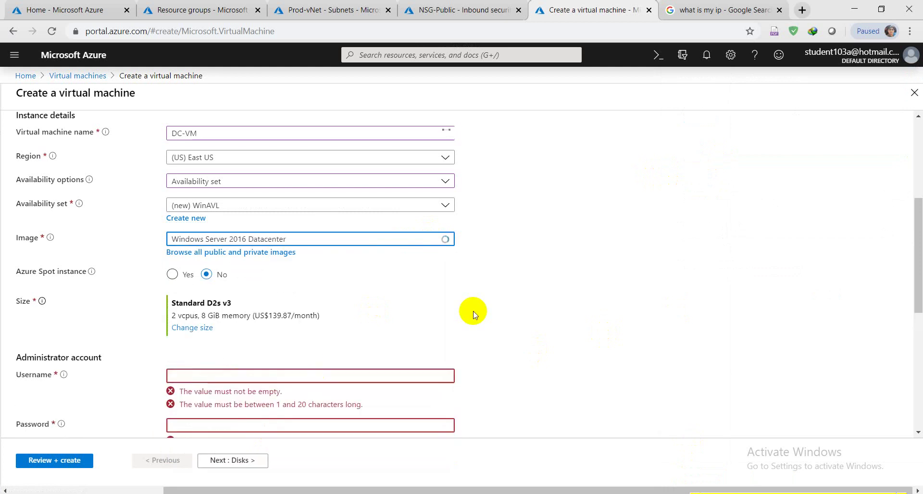
pyautogui.click(186, 327)
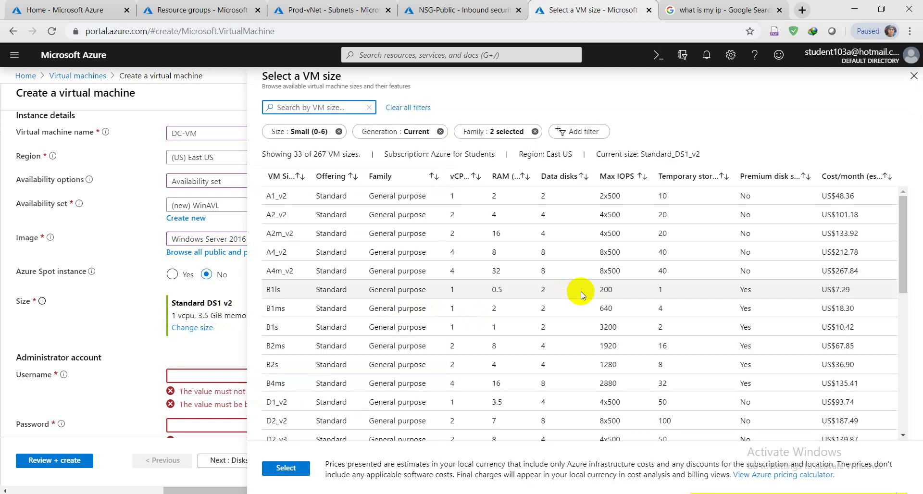
pyautogui.click(914, 76)
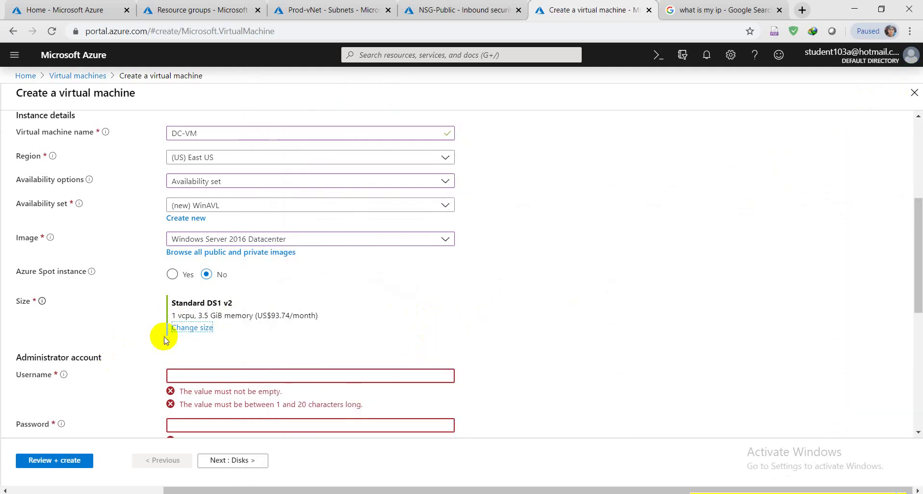
pyautogui.click(189, 328)
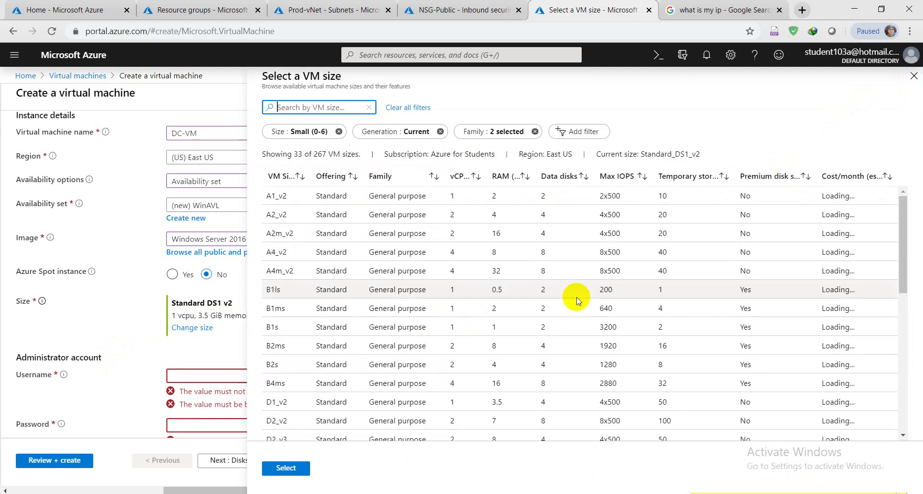
pyautogui.scroll(-3, 342, 342)
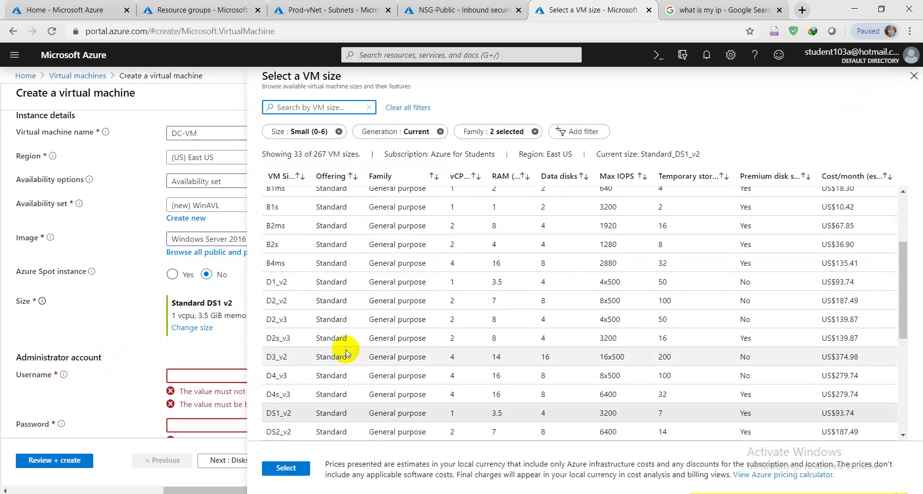
pyautogui.click(463, 301)
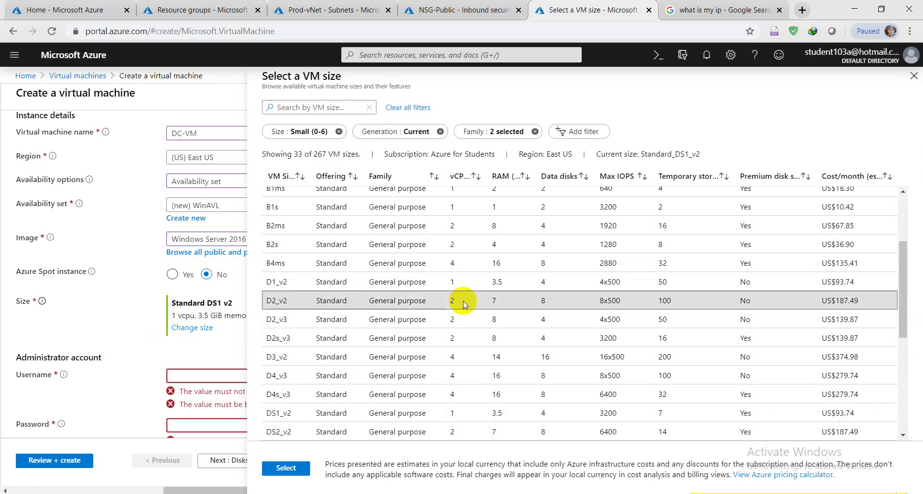
pyautogui.click(284, 469)
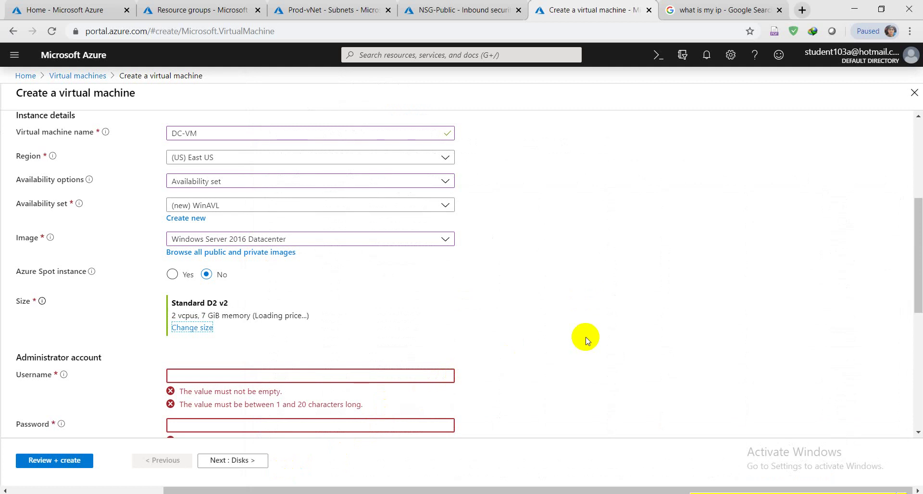
pyautogui.scroll(-2, 585, 340)
# Enter azureadmin as the administrator username, then the password and a matching confirmation.
pyautogui.click(436, 255)
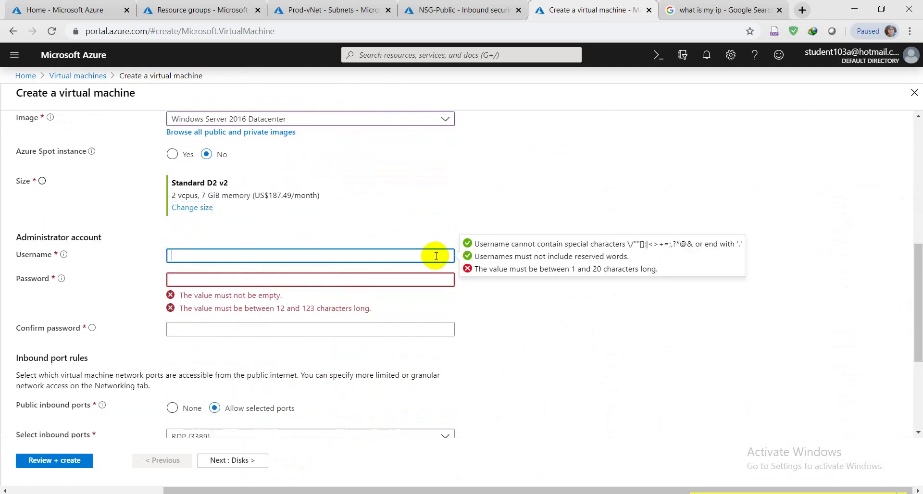
pyautogui.write('azureadmin')
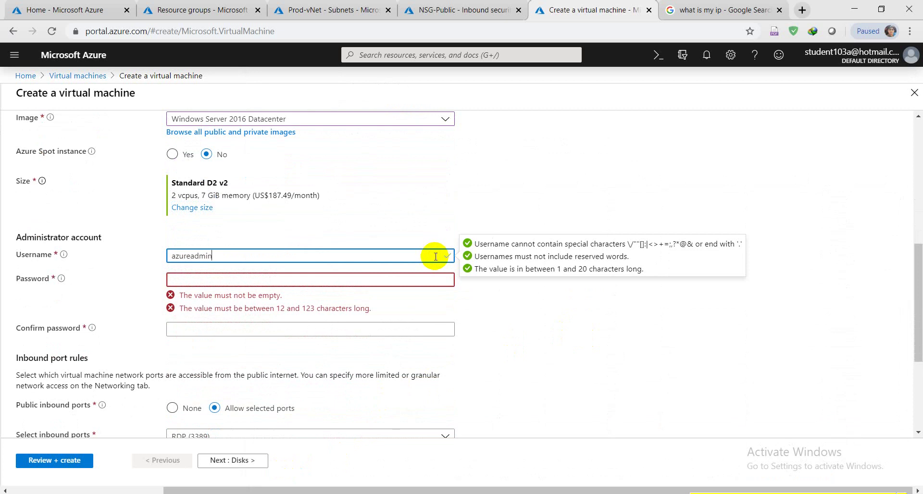
pyautogui.click(428, 281)
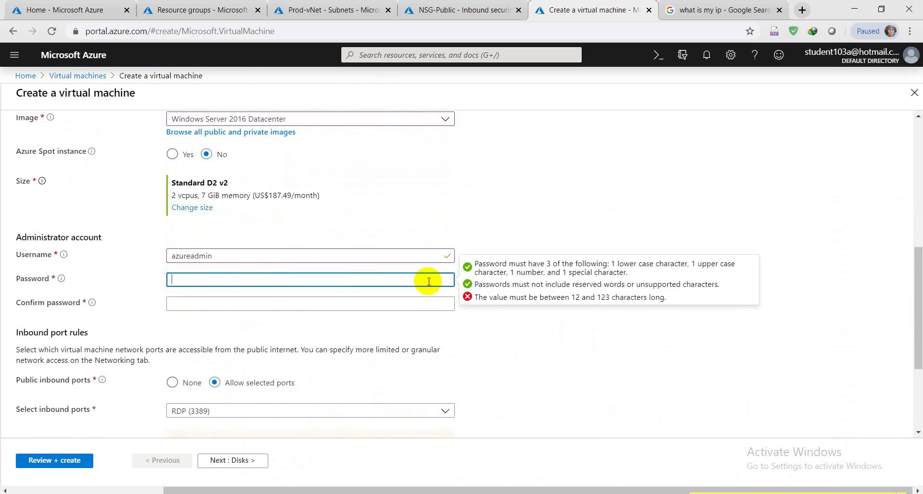
pyautogui.write('Password')
pyautogui.click(420, 308)
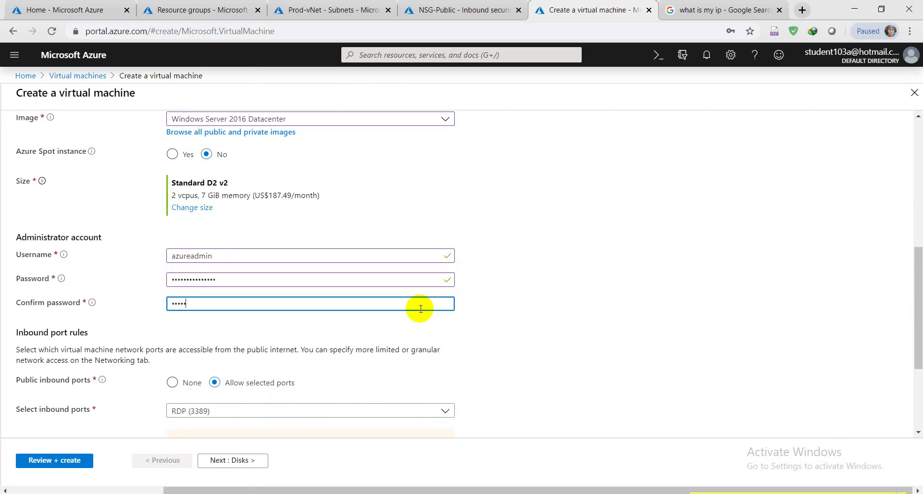
pyautogui.write('Password12')
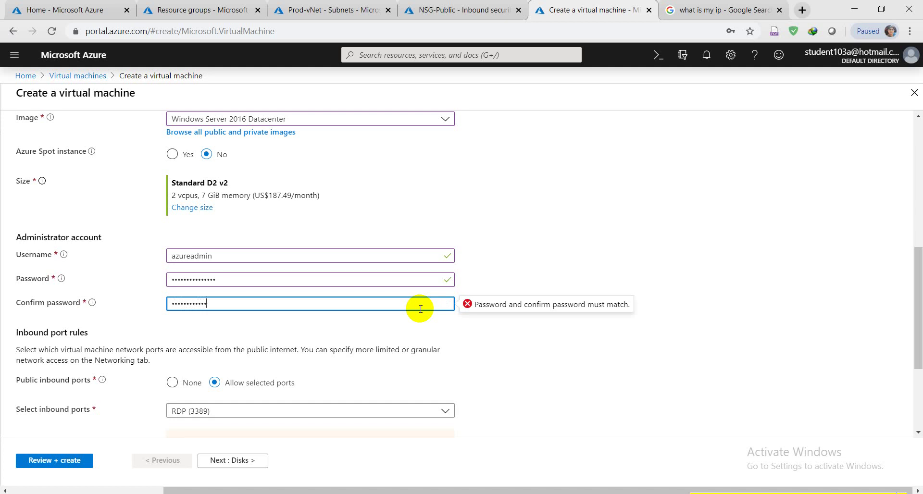
pyautogui.write('!')
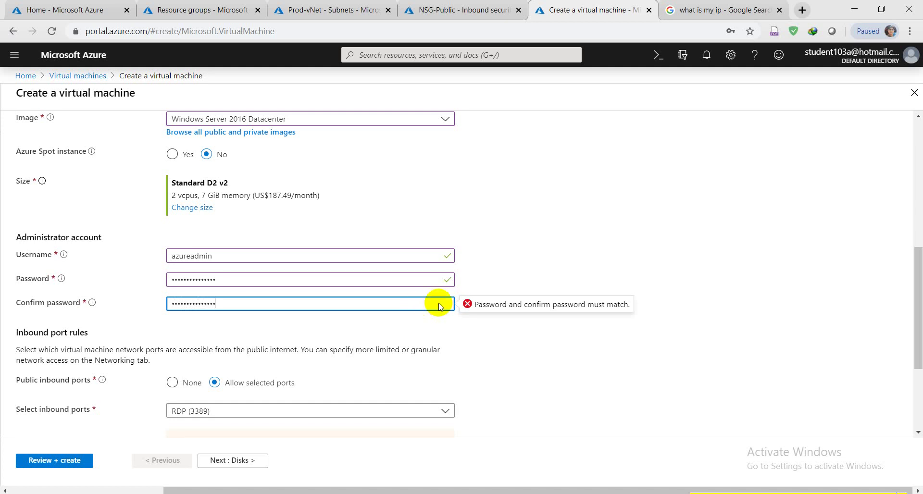
pyautogui.click(619, 249)
pyautogui.scroll(-3, 616, 255)
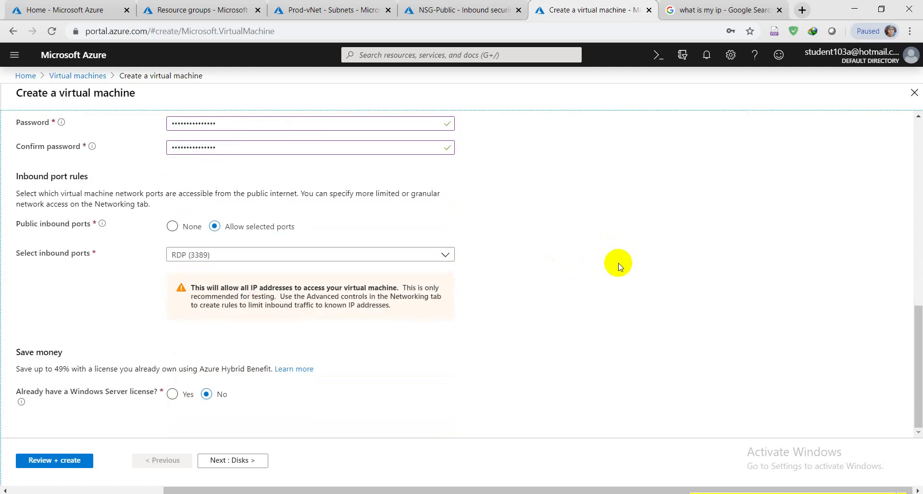
pyautogui.scroll(6, 616, 264)
pyautogui.scroll(-5, 619, 267)
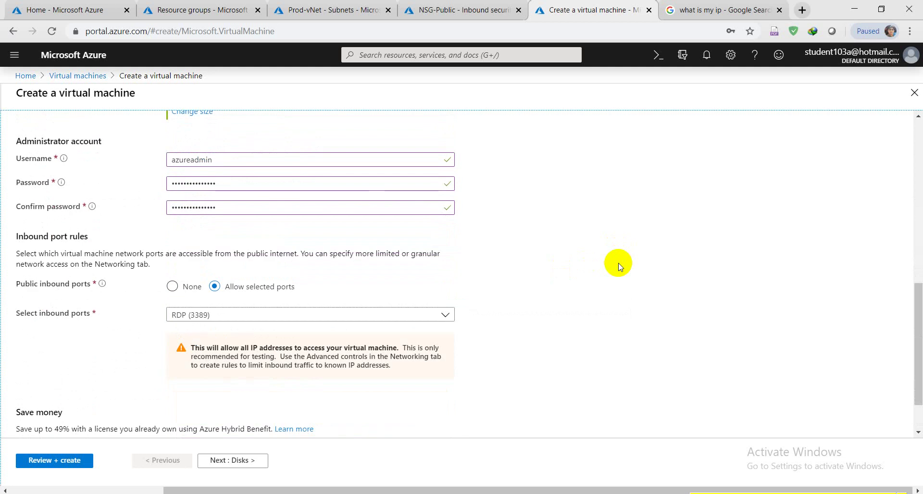
pyautogui.scroll(6, 619, 267)
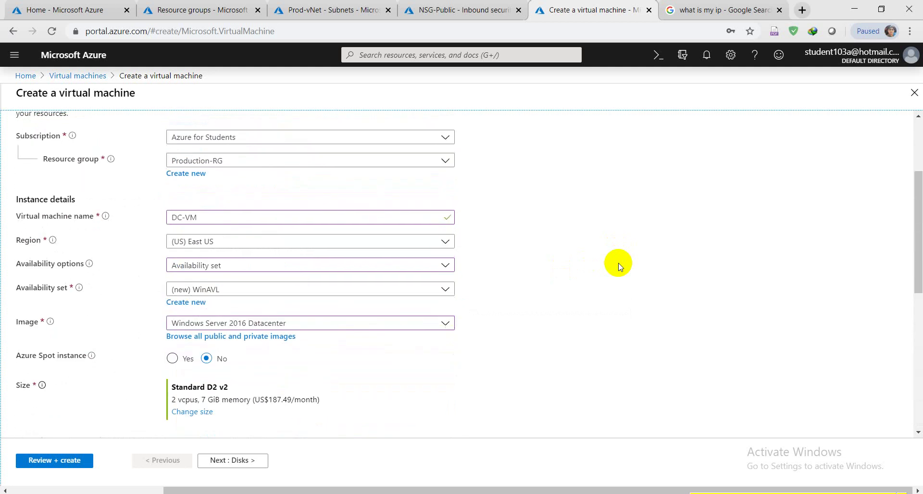
pyautogui.scroll(-6, 619, 267)
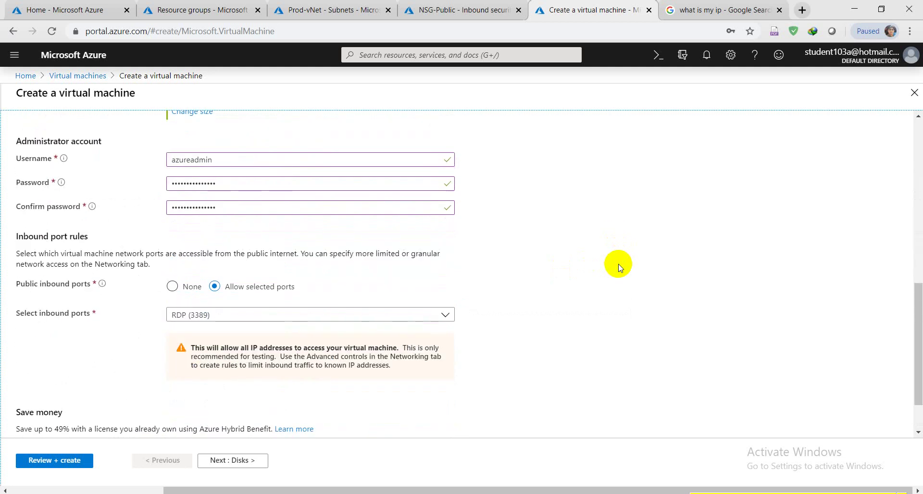
# Set Public inbound ports to None.
pyautogui.click(172, 286)
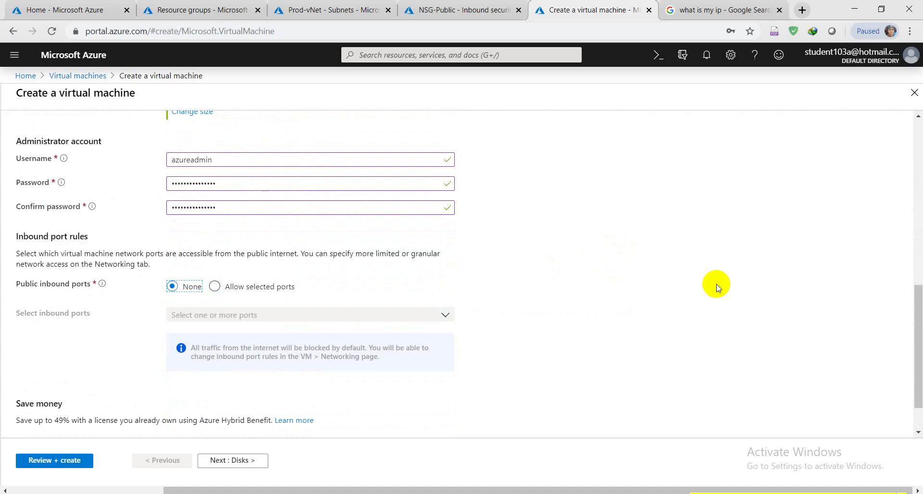
pyautogui.scroll(-1, 633, 286)
pyautogui.scroll(10, 635, 289)
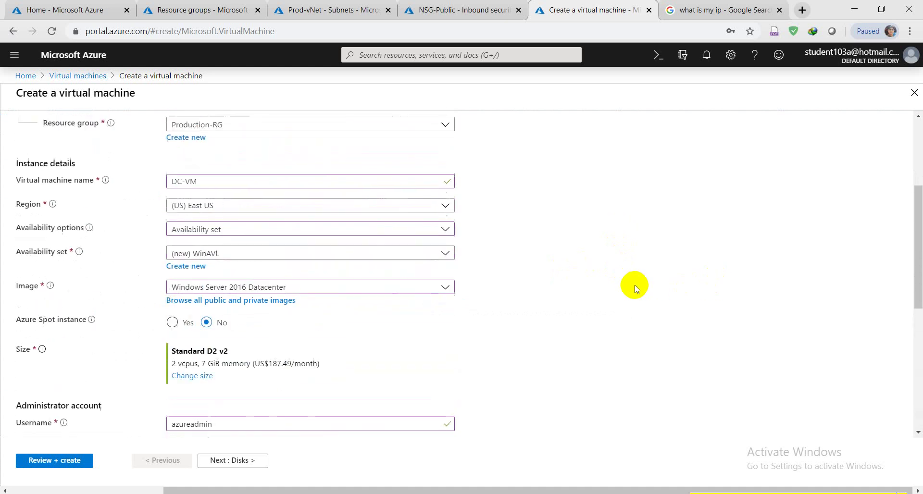
pyautogui.scroll(-2, 635, 289)
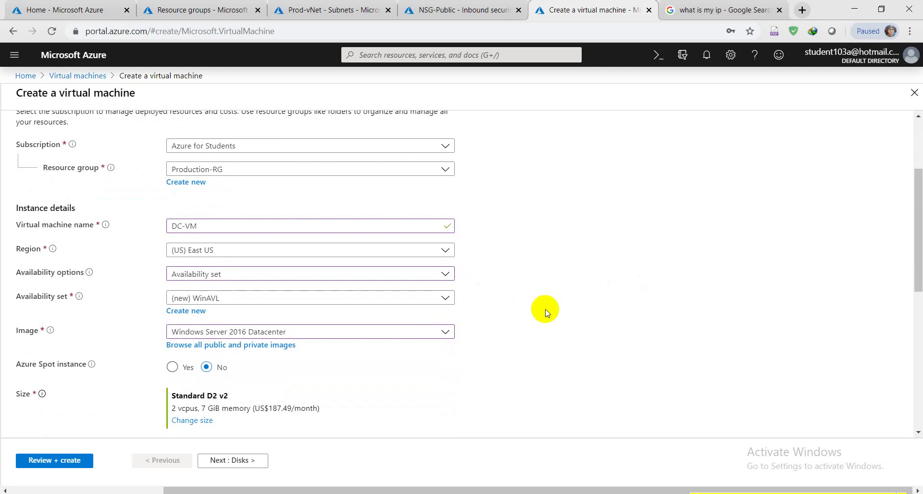
pyautogui.scroll(-4, 546, 313)
pyautogui.scroll(5, 546, 313)
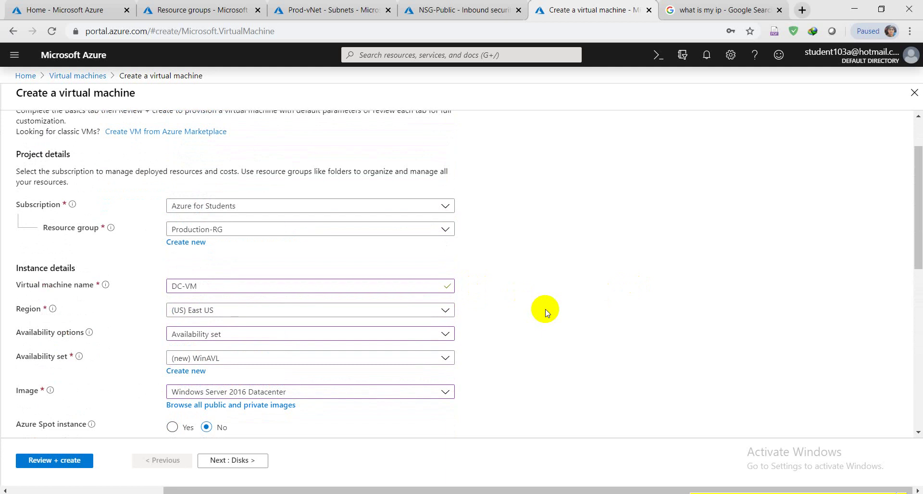
# Rename the VM from DC-VM to BastionHost, then go on to the Disks tab.
pyautogui.moveTo(319, 286); pyautogui.dragTo(169, 287)
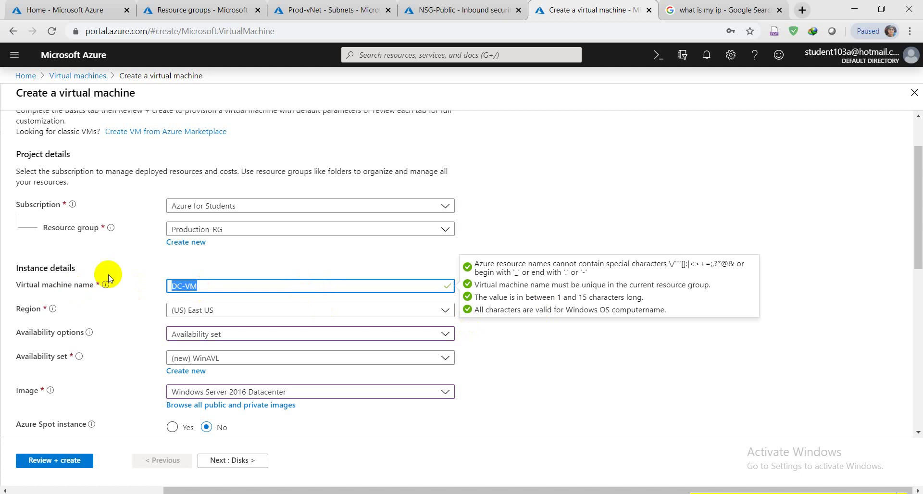
pyautogui.press('BackSpace')
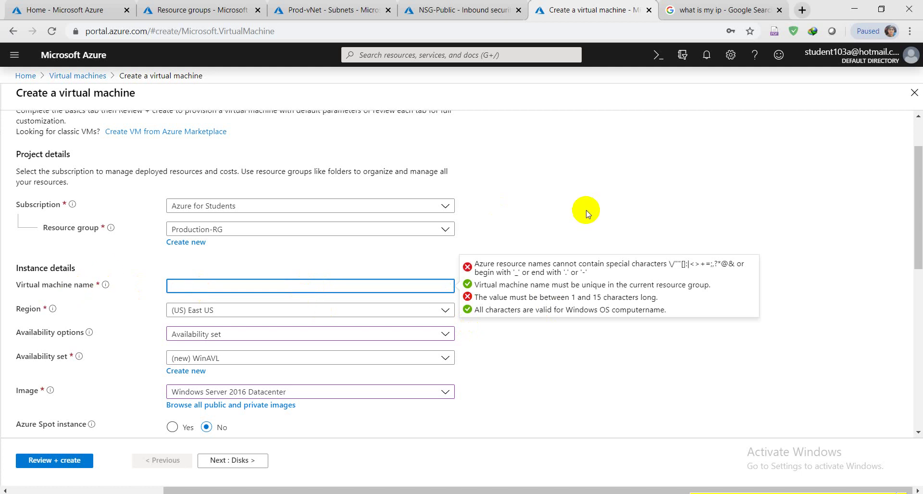
pyautogui.write('BastionHost')
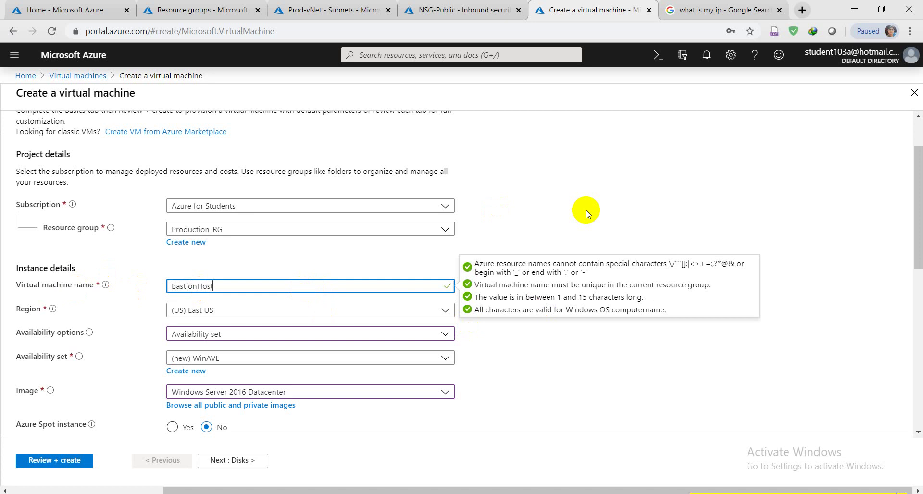
pyautogui.click(569, 186)
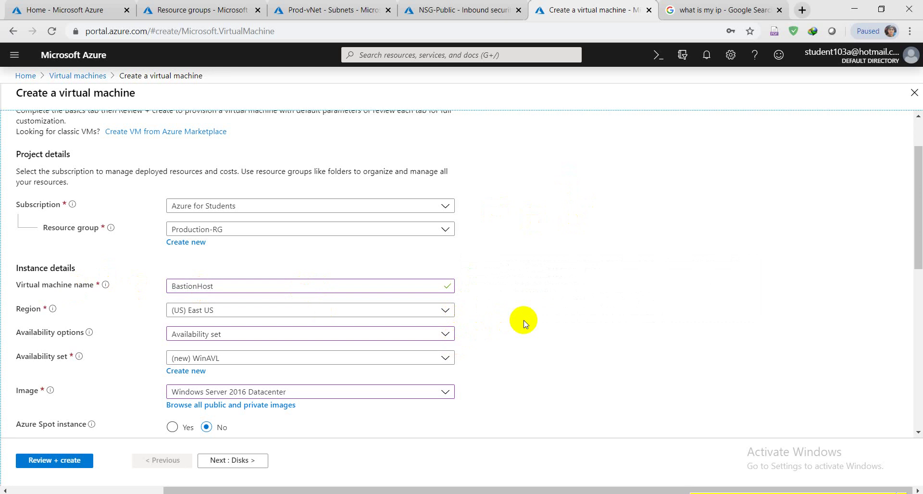
pyautogui.scroll(-3, 524, 323)
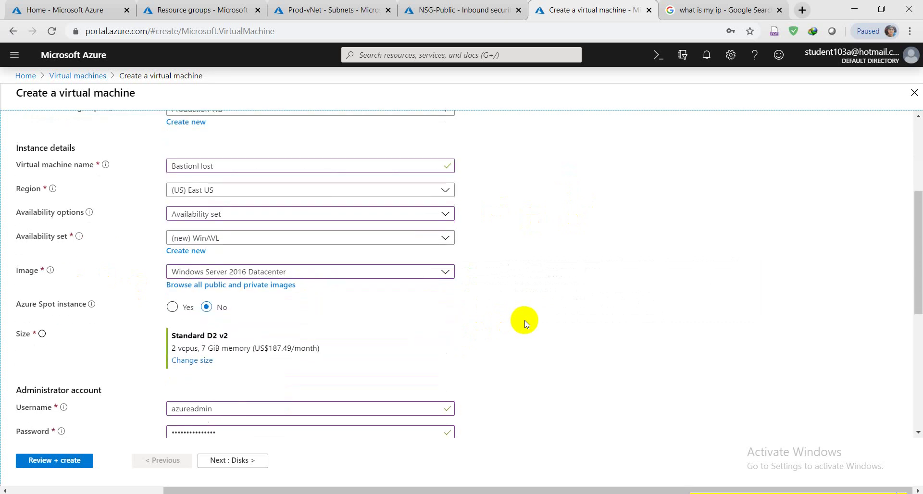
pyautogui.scroll(-5, 524, 323)
pyautogui.click(255, 460)
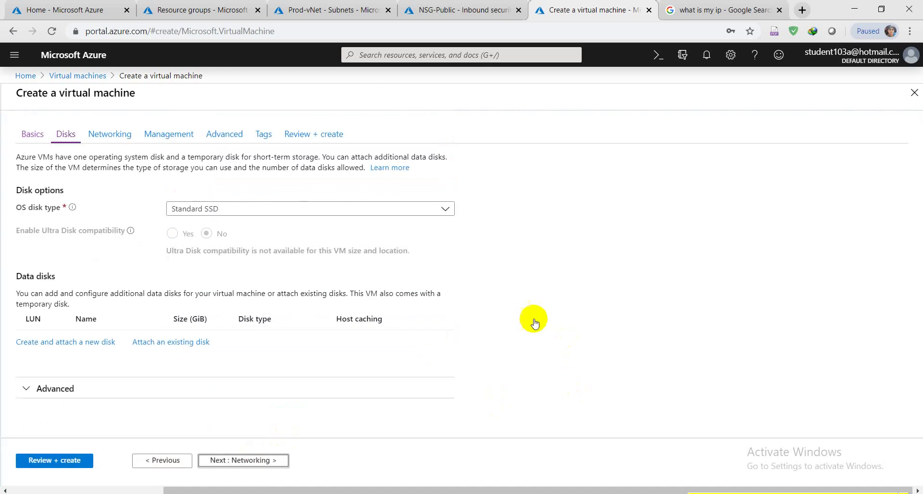
# Keep default disks and put the VM on subnet PublicSubnet-1 (172.16.1.0/24) in Prod-vNet.
pyautogui.click(260, 461)
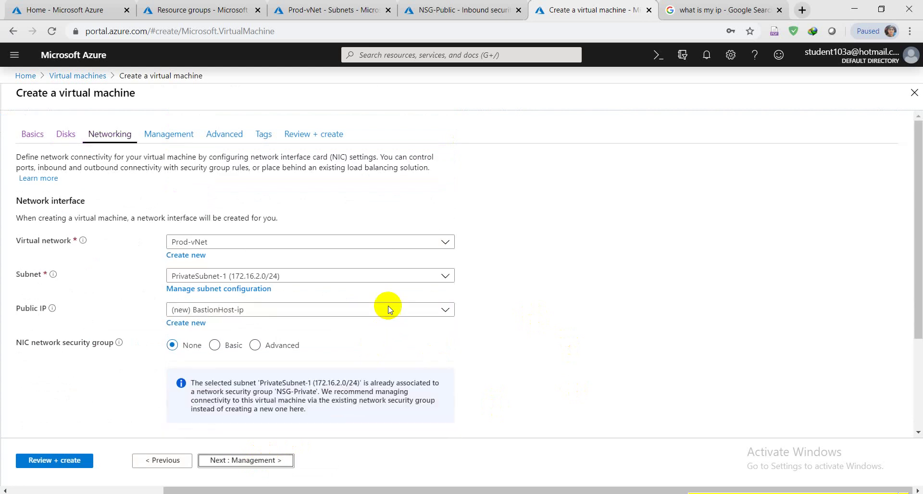
pyautogui.click(445, 278)
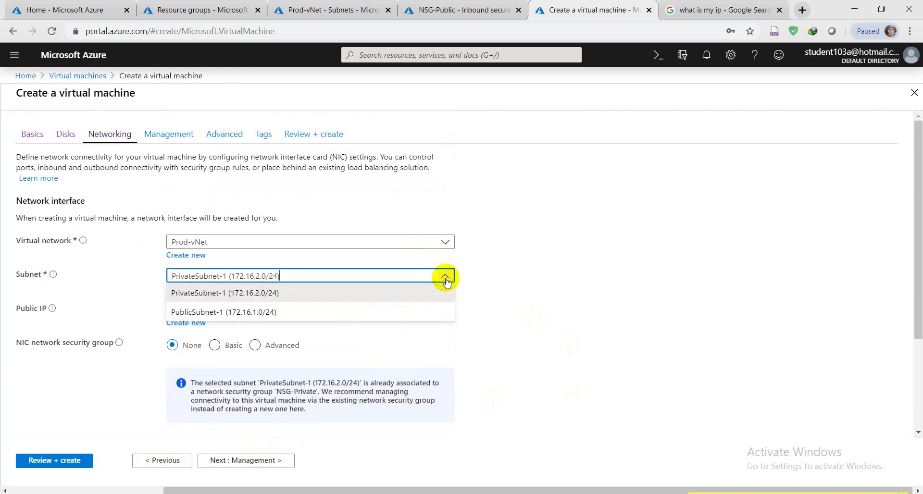
pyautogui.click(221, 312)
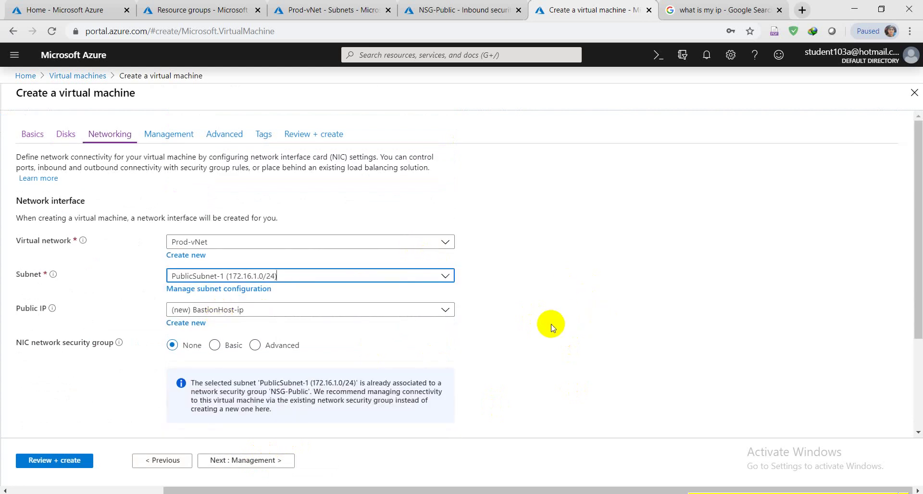
pyautogui.scroll(-3, 550, 325)
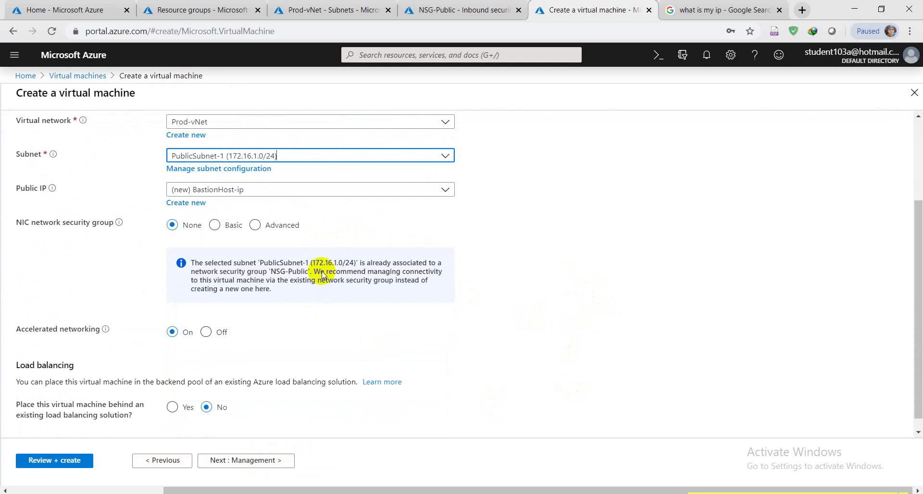
pyautogui.scroll(-1, 441, 362)
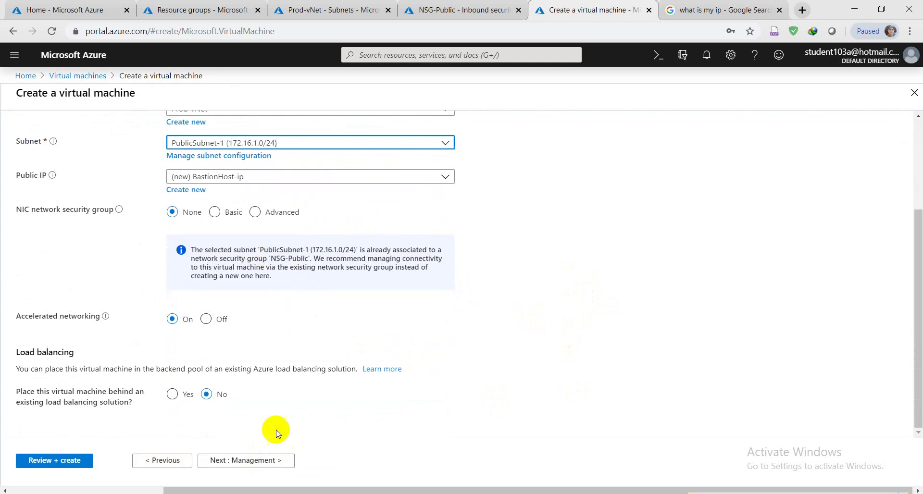
pyautogui.click(254, 462)
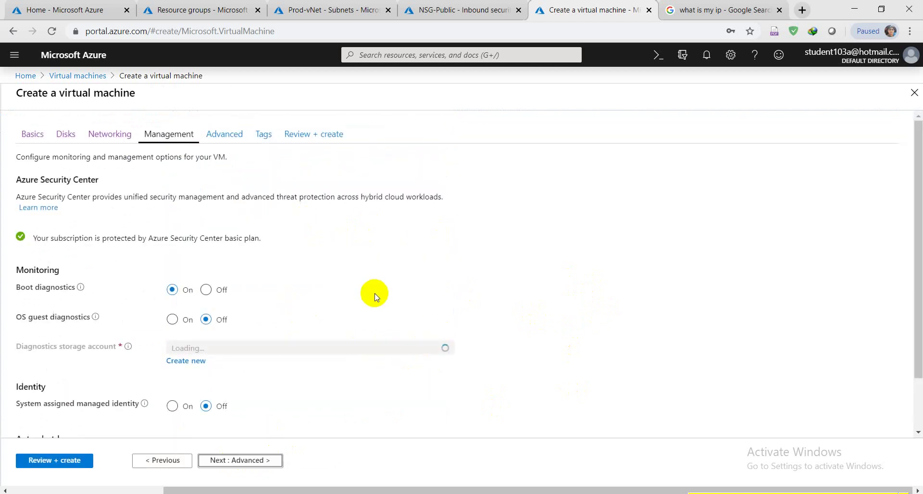
# Turn boot diagnostics off and skip through Advanced and Tags to Review + create.
pyautogui.click(206, 290)
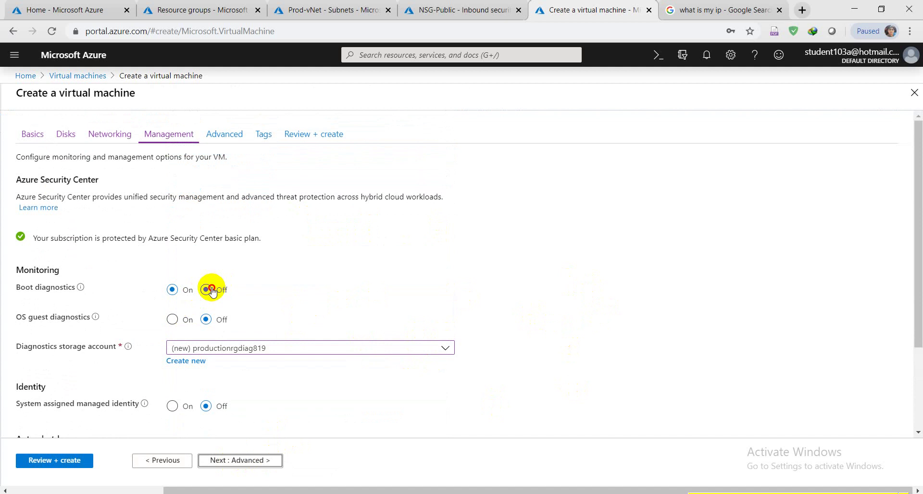
pyautogui.scroll(-2, 359, 375)
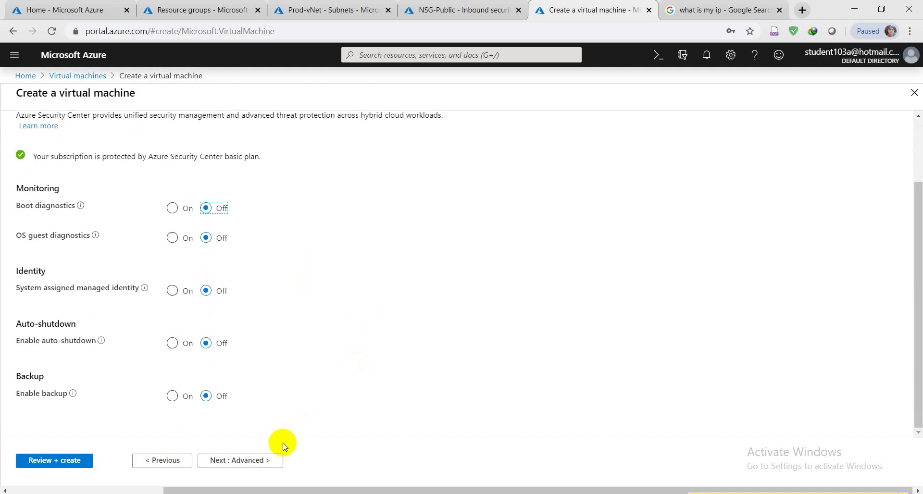
pyautogui.click(256, 461)
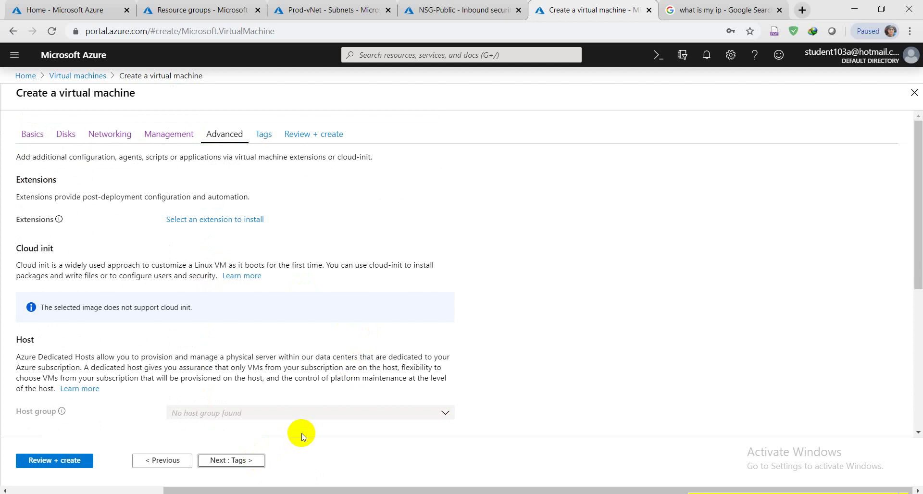
pyautogui.click(230, 461)
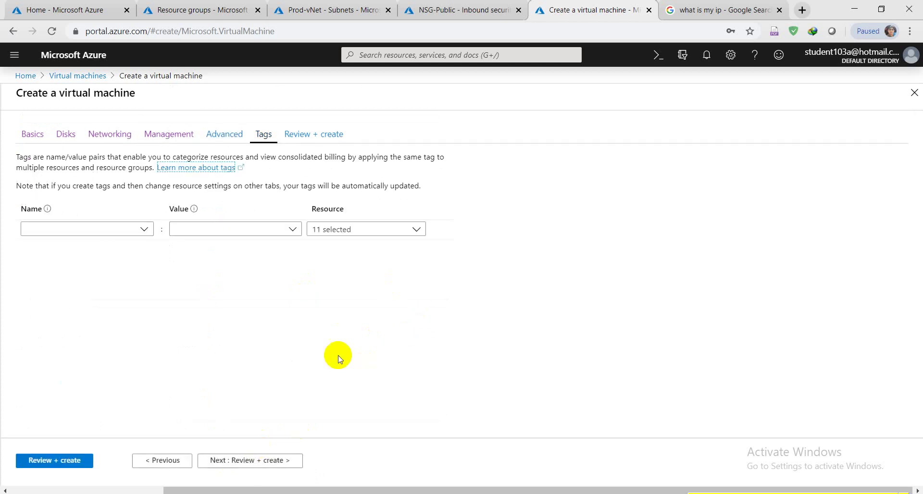
pyautogui.click(263, 462)
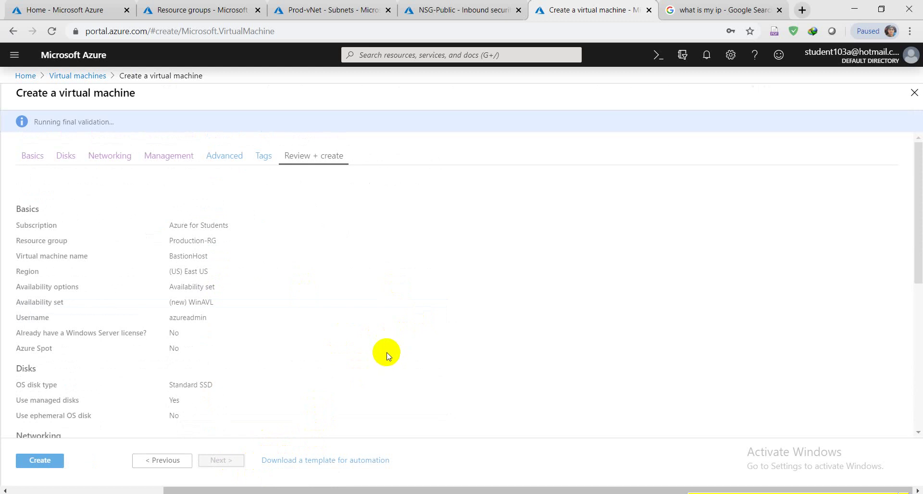
# Review the validated BastionHost summary and create the VM.
pyautogui.scroll(-9, 383, 346)
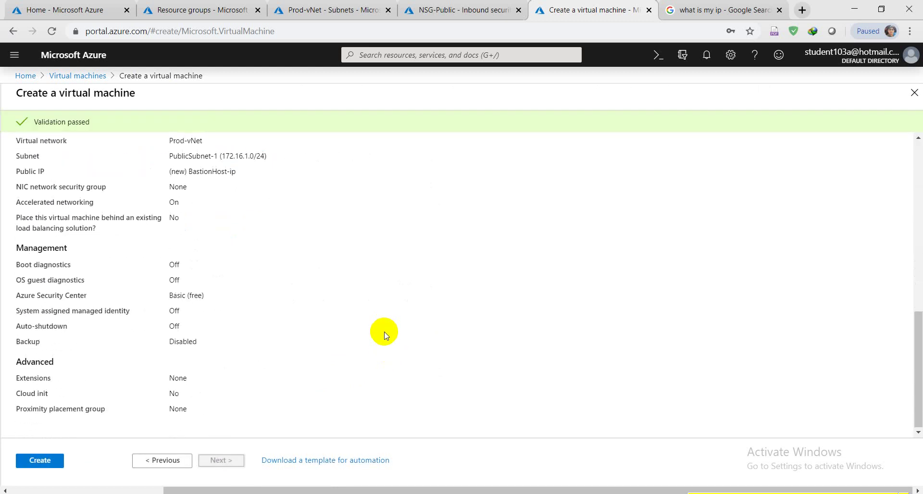
pyautogui.scroll(10, 384, 334)
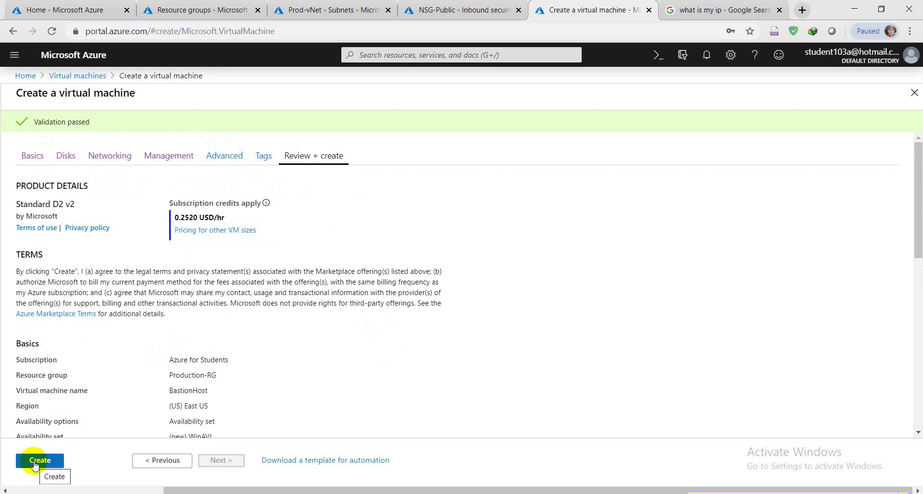
pyautogui.click(34, 464)
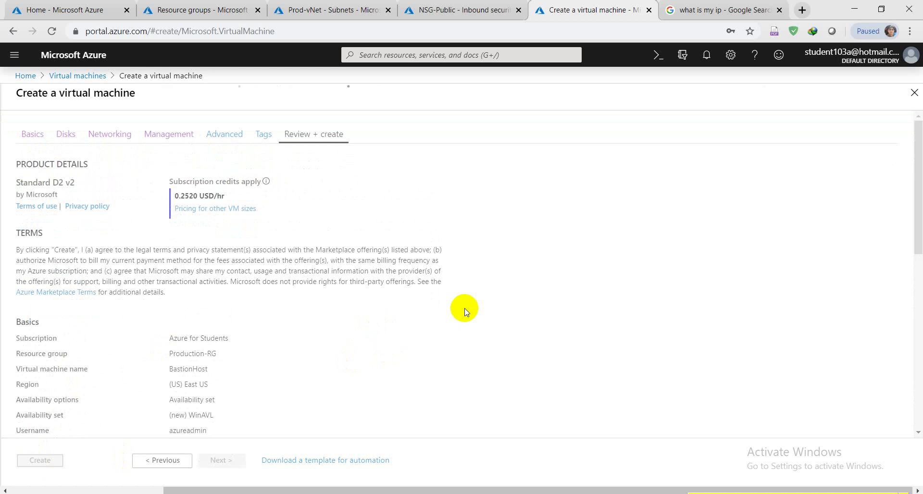
# Start another VM from the Virtual machines list and switch to its Create a virtual machine tab.
pyautogui.click(514, 5)
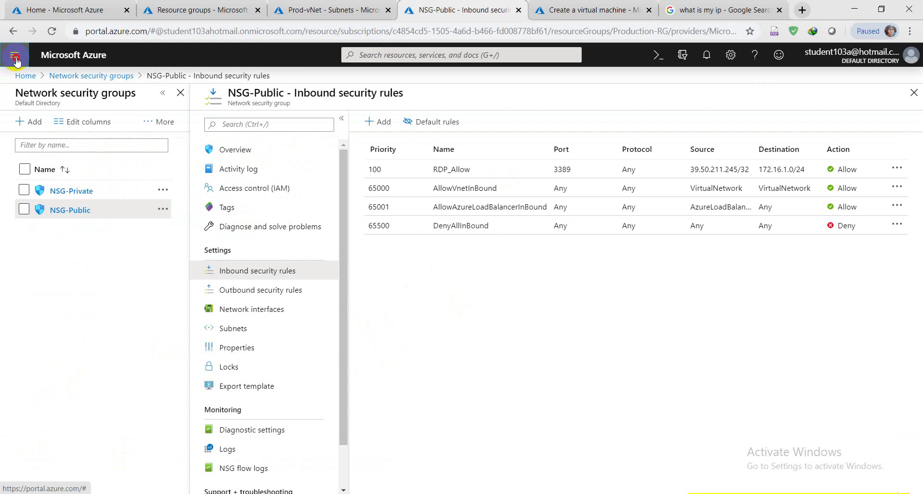
pyautogui.click(15, 55)
pyautogui.click(59, 272)
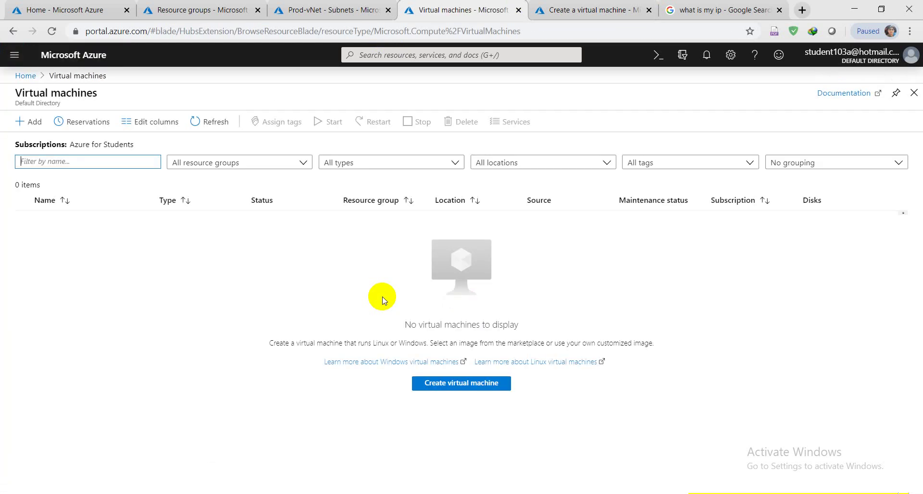
pyautogui.click(28, 121)
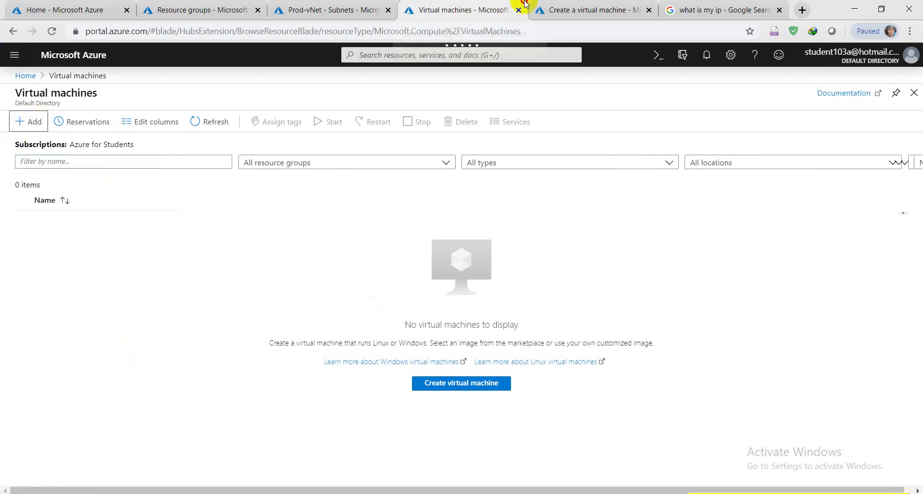
pyautogui.moveTo(524, 6); pyautogui.dragTo(461, 5)
pyautogui.click(567, 5)
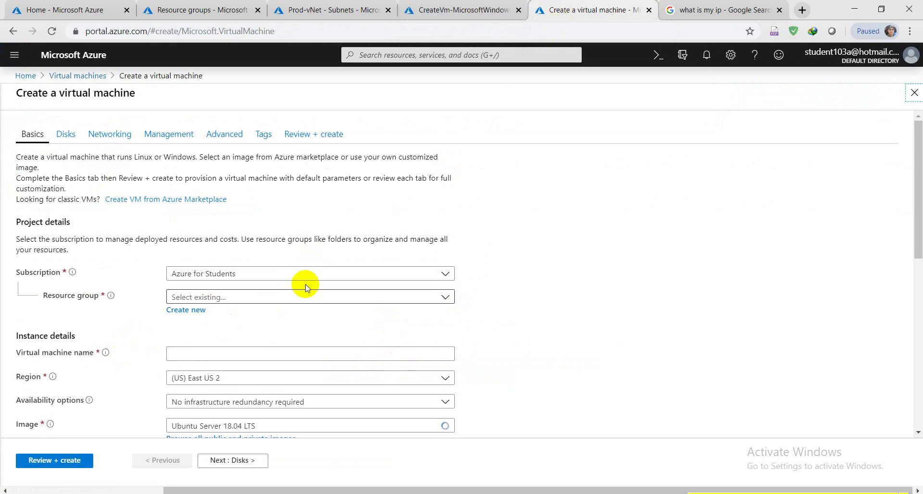
# Place the new virtual machine in the Production-RG resource group.
pyautogui.click(319, 294)
pyautogui.click(552, 373)
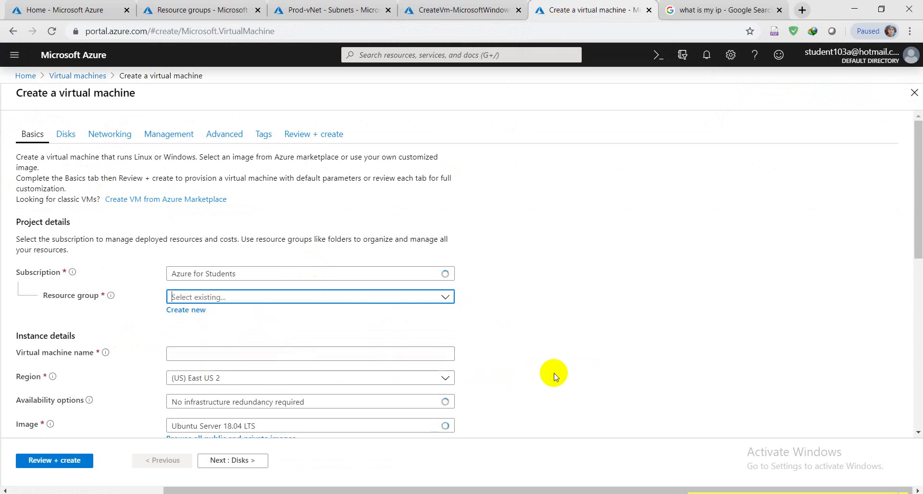
pyautogui.scroll(-3, 564, 375)
pyautogui.scroll(1, 562, 374)
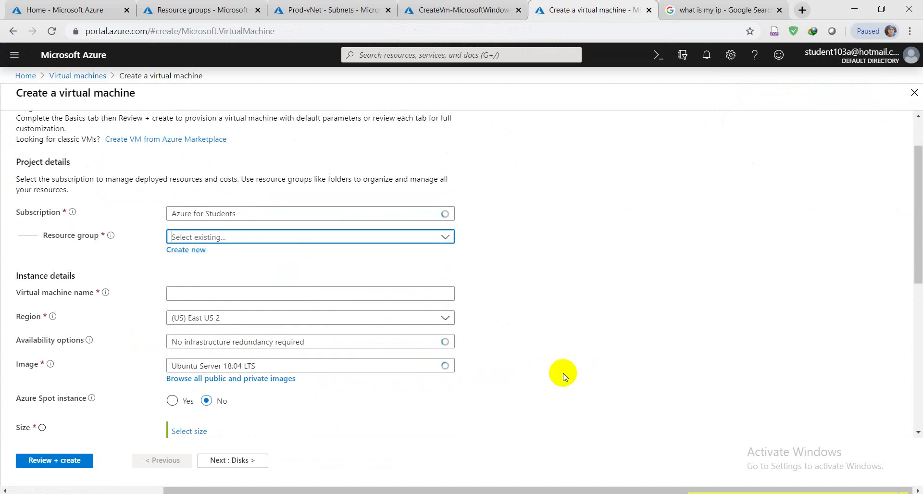
pyautogui.click(447, 237)
pyautogui.click(200, 293)
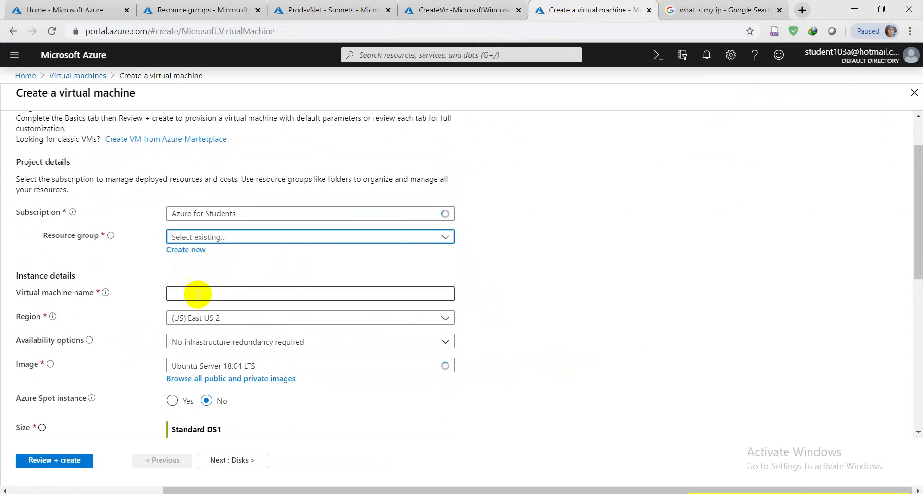
# Name the VM DC-VM and glance at the earlier deployment's notifications.
pyautogui.click(418, 294)
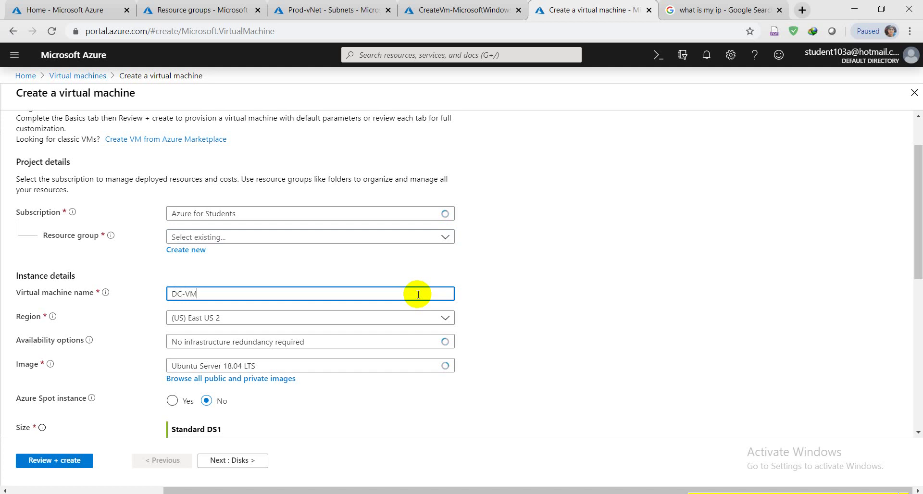
pyautogui.click(648, 199)
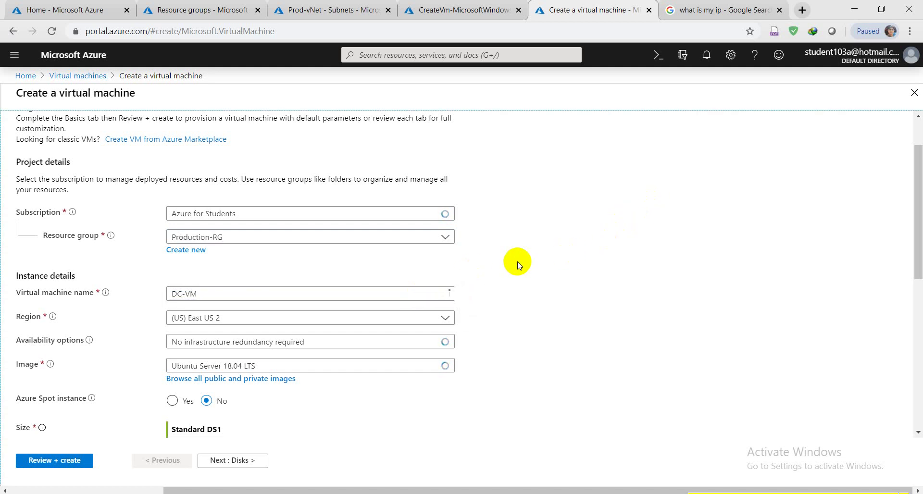
pyautogui.click(474, 10)
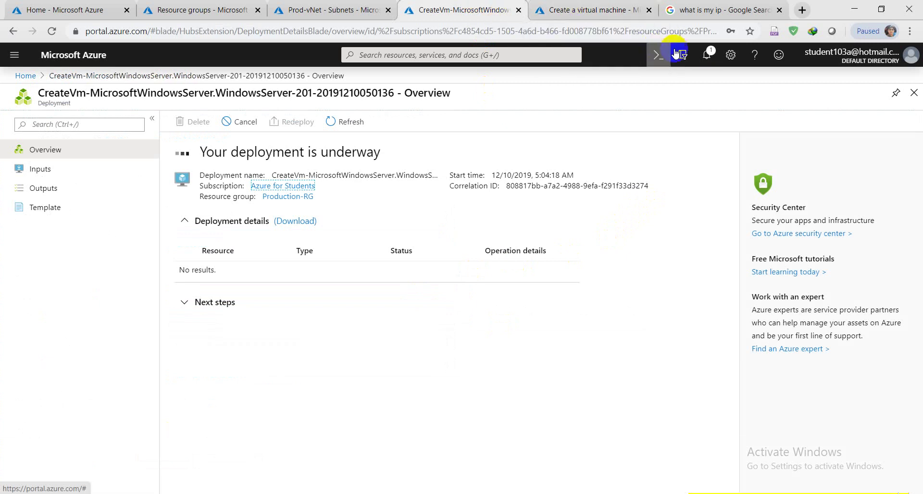
pyautogui.click(707, 54)
pyautogui.click(707, 55)
pyautogui.click(572, 7)
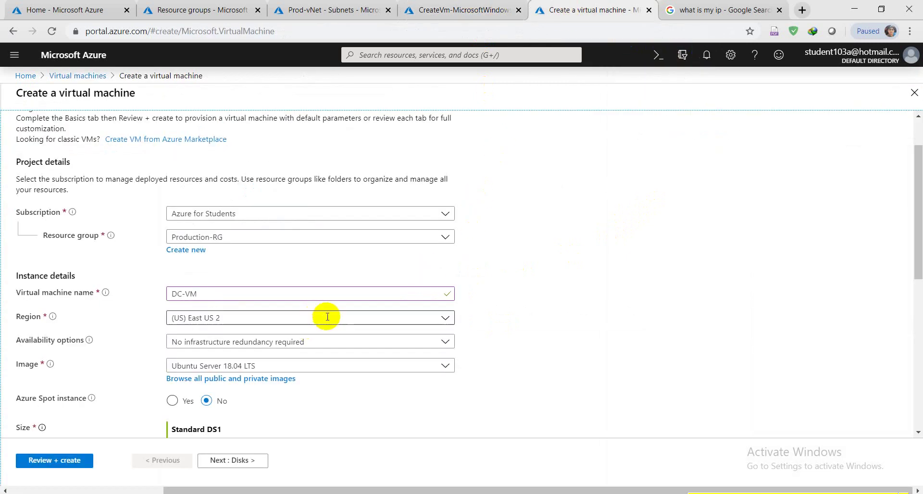
# Set the region to (US) East US and availability options to Availability set.
pyautogui.click(291, 322)
pyautogui.click(206, 120)
pyautogui.scroll(-2, 532, 251)
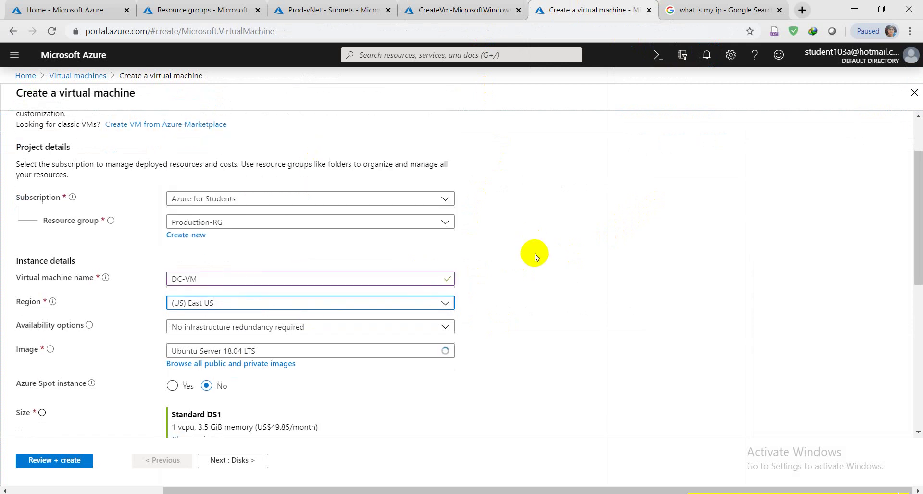
pyautogui.scroll(-2, 535, 257)
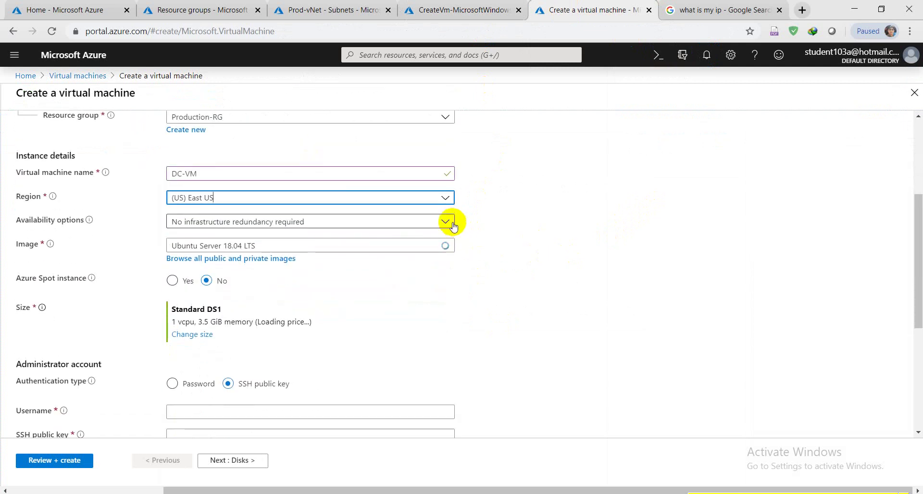
pyautogui.click(445, 222)
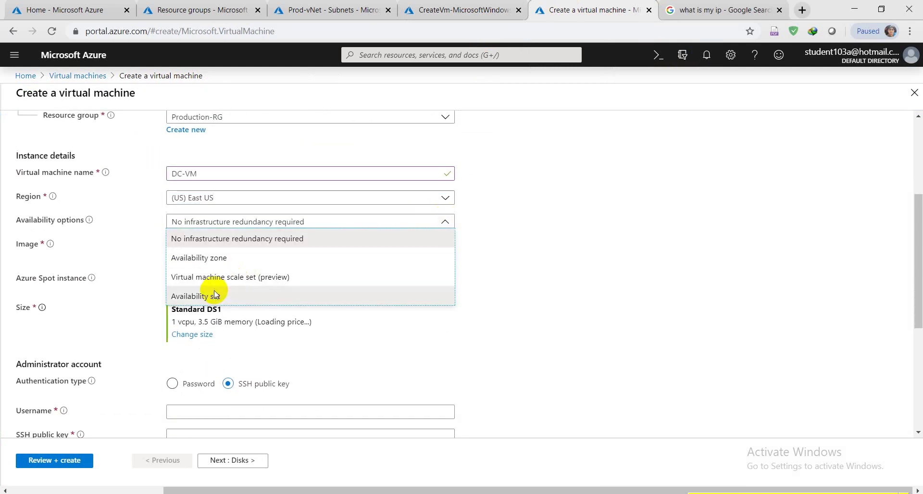
pyautogui.press('Escape')
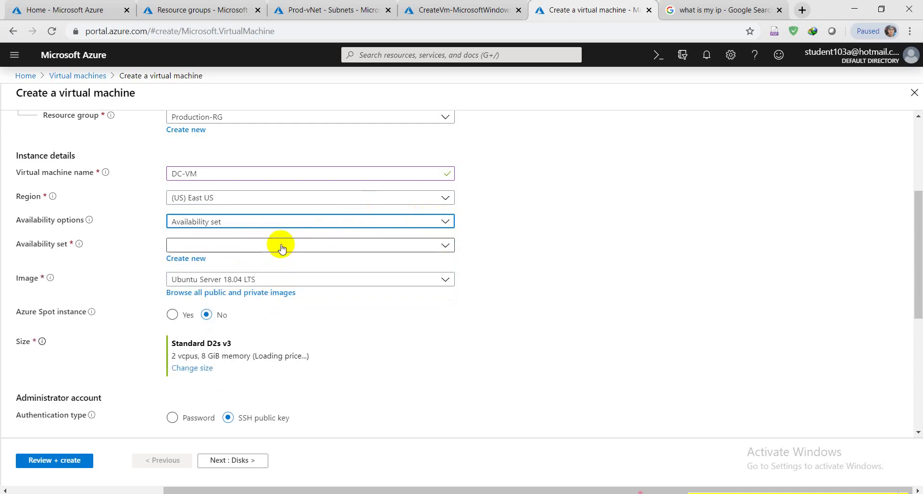
# Choose the WinAVL availability set and the Windows Server 2016 Datacenter image.
pyautogui.click(235, 245)
pyautogui.click(186, 262)
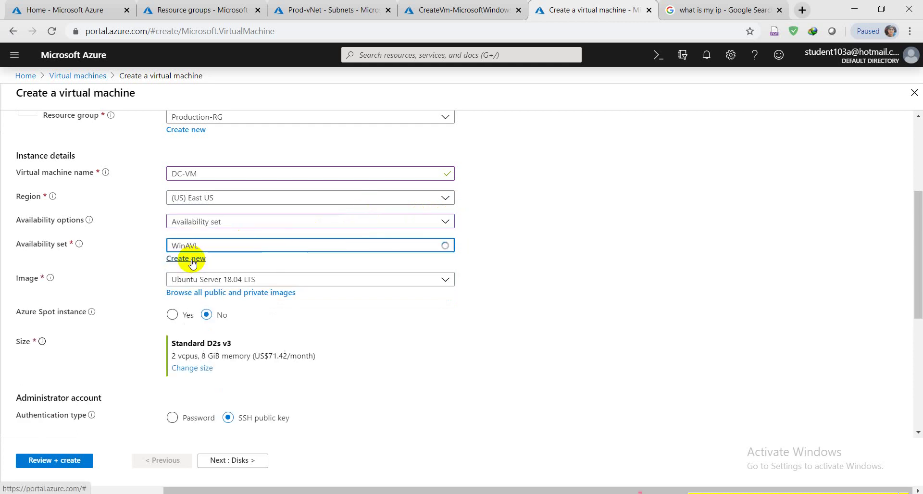
pyautogui.click(281, 284)
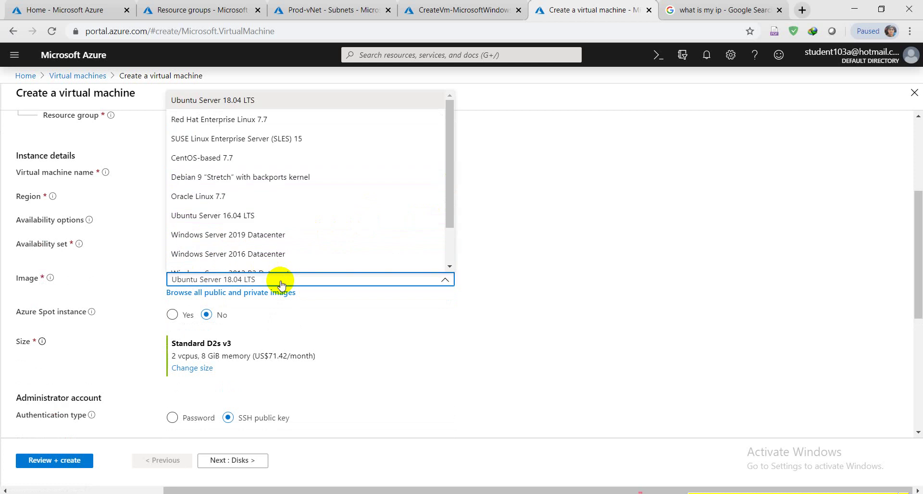
pyautogui.click(274, 254)
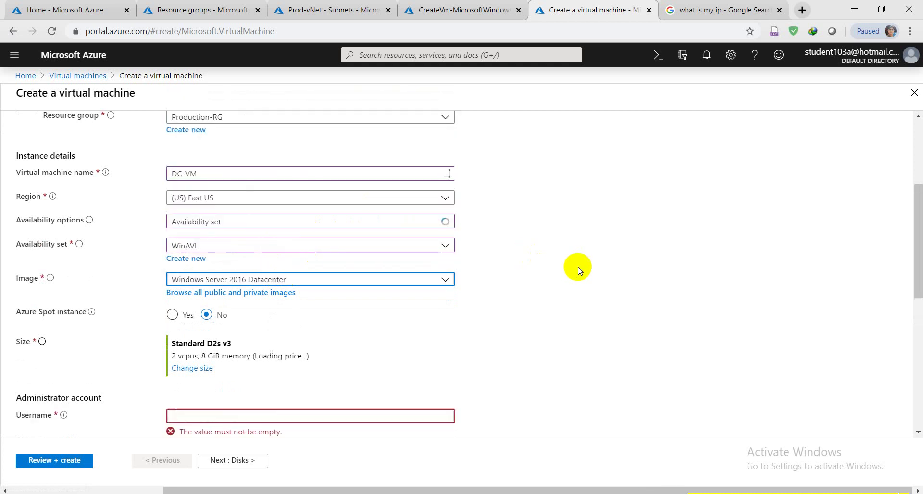
pyautogui.scroll(-2, 580, 269)
pyautogui.scroll(-1, 580, 269)
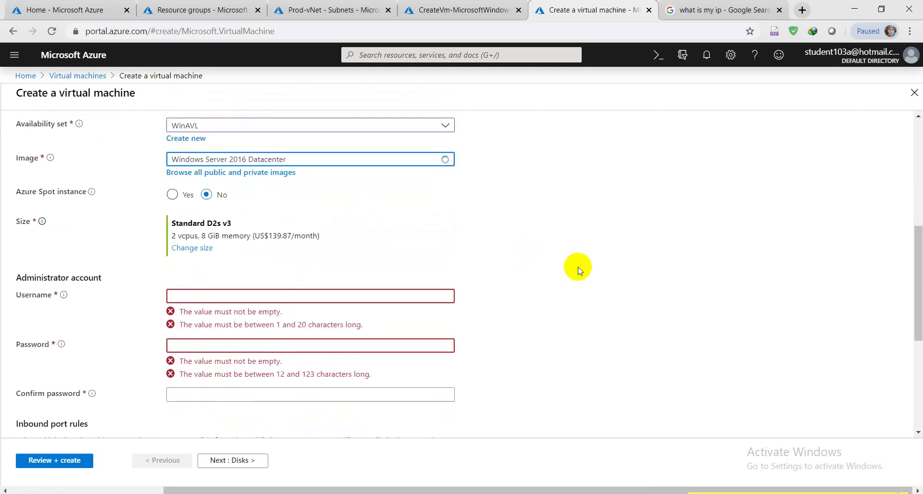
pyautogui.scroll(1, 580, 269)
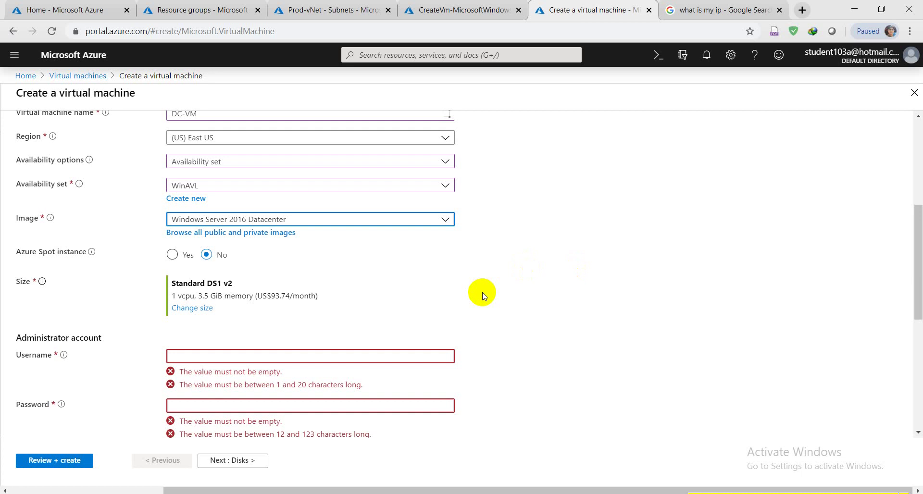
# Enter administrator username azureadmin, then type and confirm the administrator password.
pyautogui.click(319, 355)
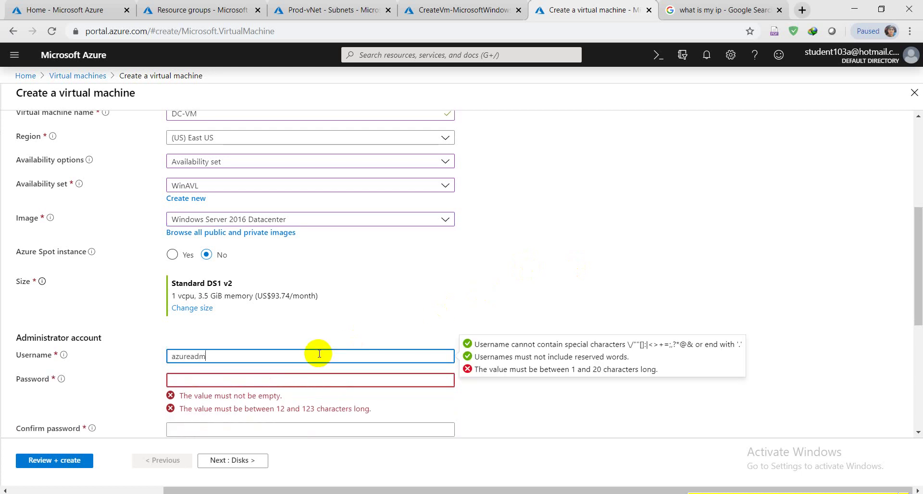
pyautogui.write('azureadmin')
pyautogui.click(529, 247)
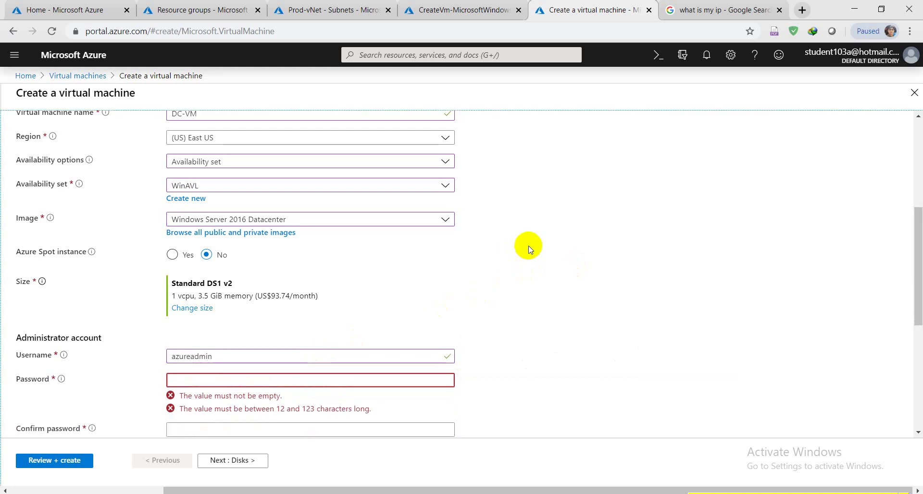
pyautogui.click(365, 382)
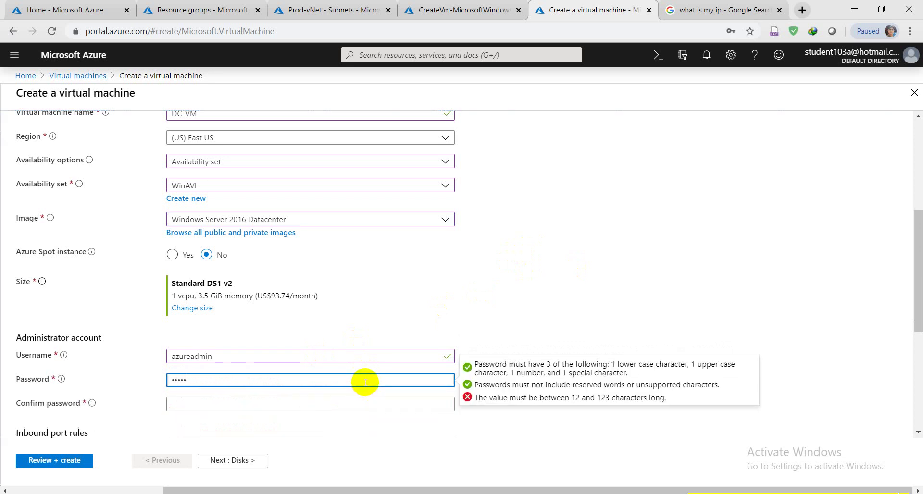
pyautogui.write('••••••••••••••')
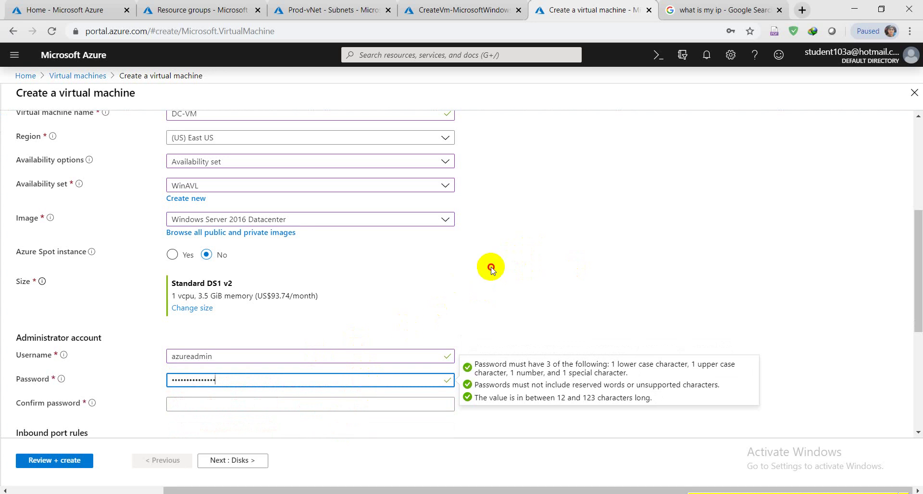
pyautogui.click(491, 274)
pyautogui.scroll(-1, 490, 274)
pyautogui.scroll(-2, 490, 277)
pyautogui.click(401, 225)
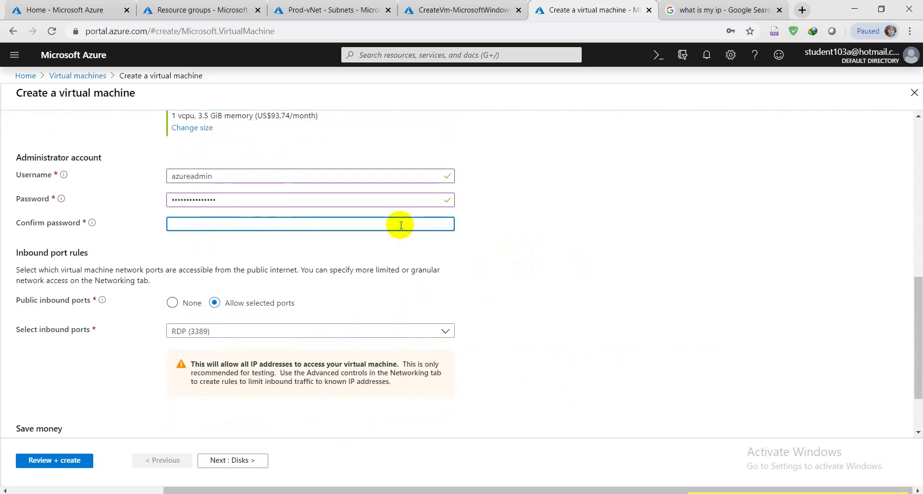
pyautogui.write('•••••••••••••••')
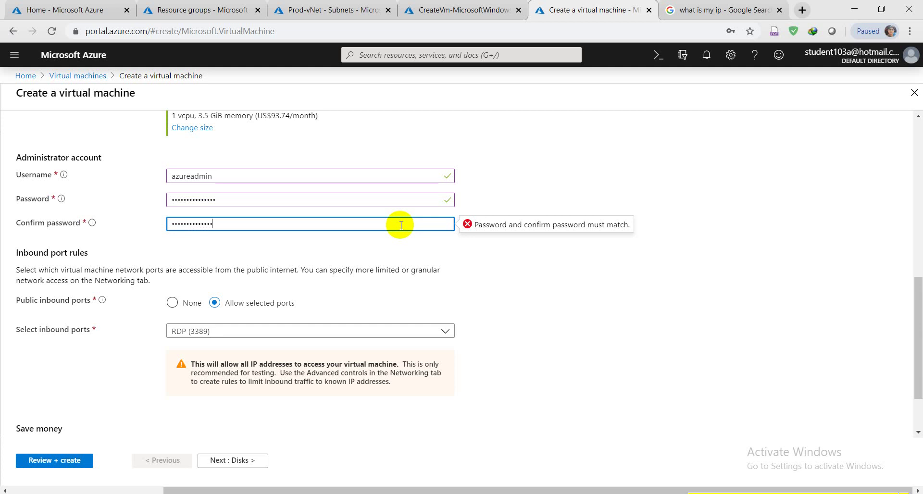
pyautogui.click(558, 292)
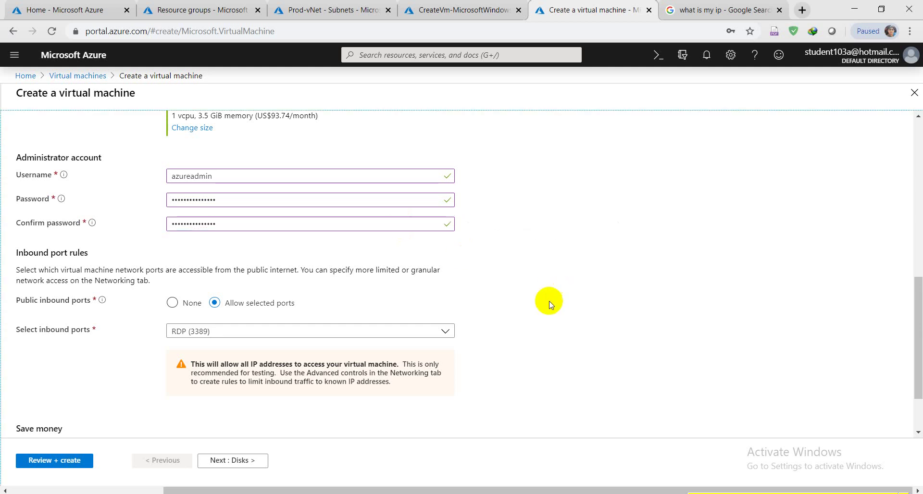
# Set Public inbound ports to None so no ports are exposed.
pyautogui.click(187, 307)
pyautogui.scroll(-3, 483, 317)
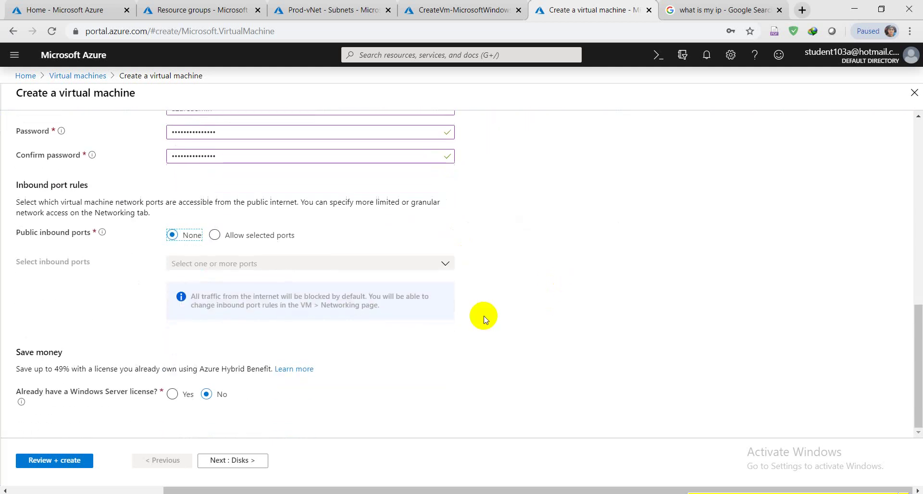
pyautogui.scroll(5, 564, 307)
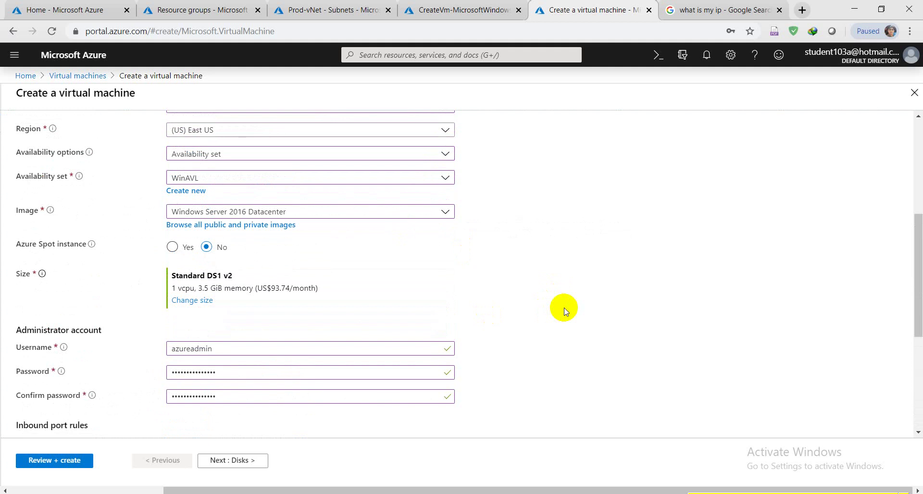
pyautogui.scroll(2, 564, 308)
pyautogui.scroll(1, 564, 308)
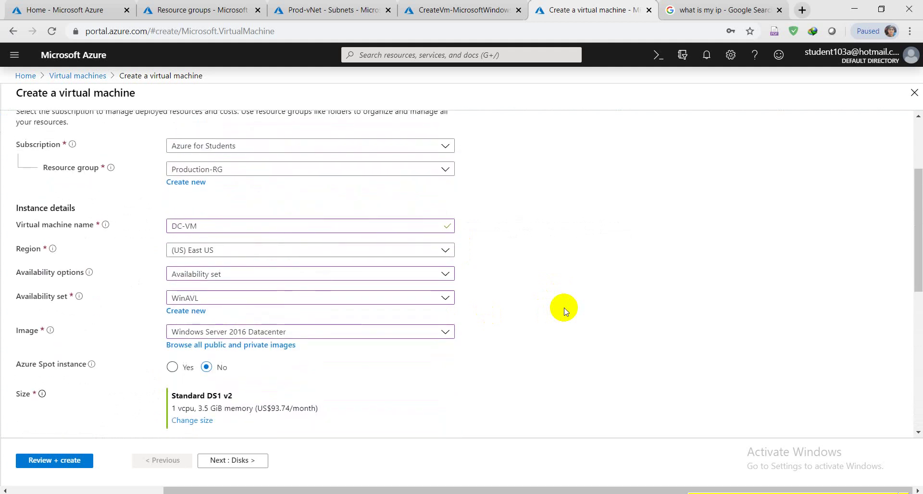
pyautogui.scroll(-6, 564, 307)
pyautogui.scroll(3, 564, 308)
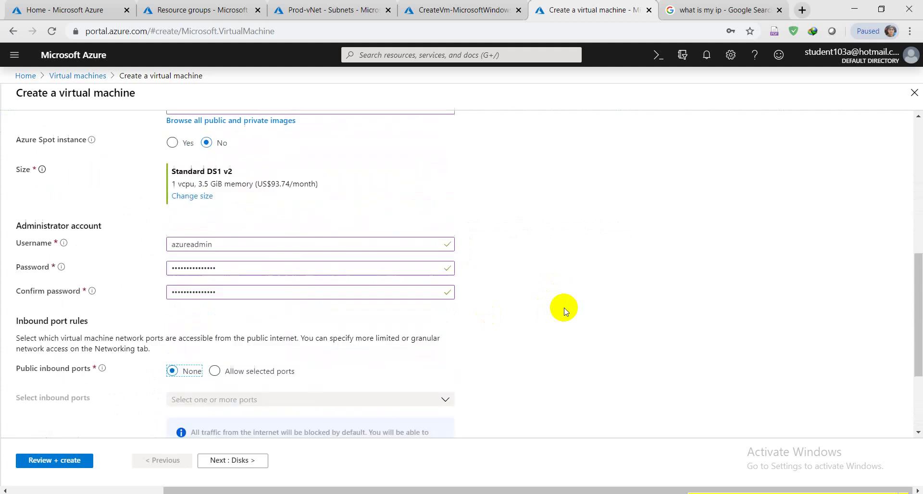
# Change the VM size from DS1 v2 to Standard B2ms (2 vcpus, 8 GiB memory).
pyautogui.click(212, 243)
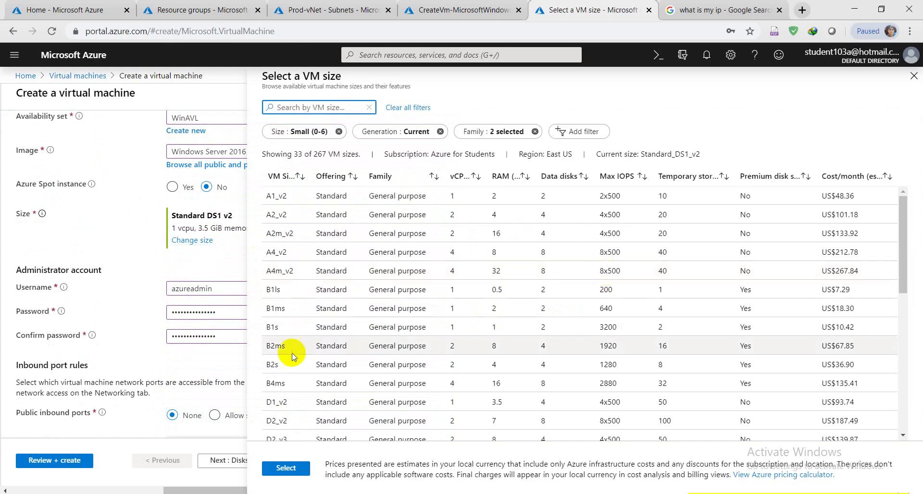
pyautogui.click(292, 346)
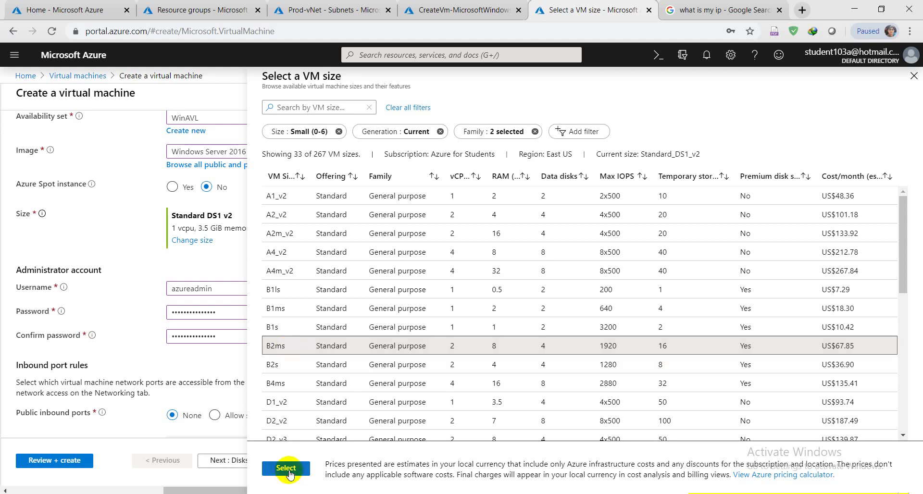
pyautogui.click(286, 468)
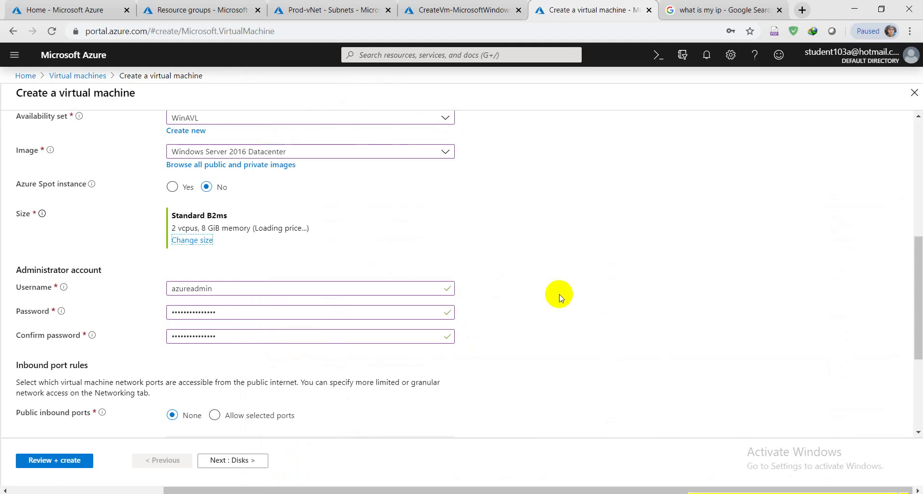
pyautogui.scroll(-4, 561, 313)
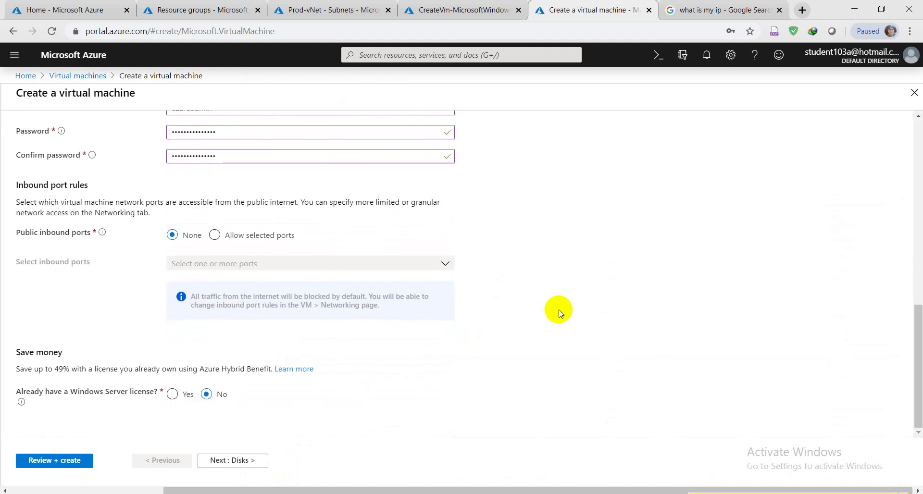
# Skip past Disks and set Public IP to None on the Prod-vNet PrivateSubnet-1 networking.
pyautogui.click(243, 460)
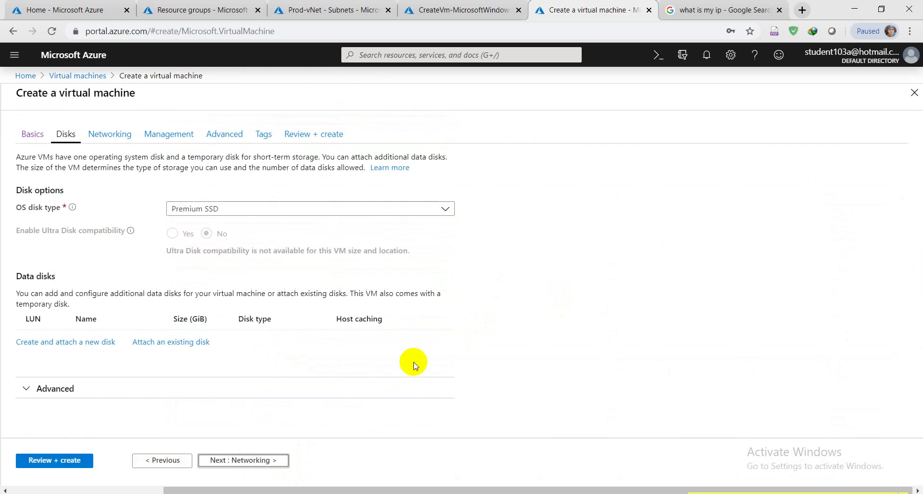
pyautogui.click(243, 460)
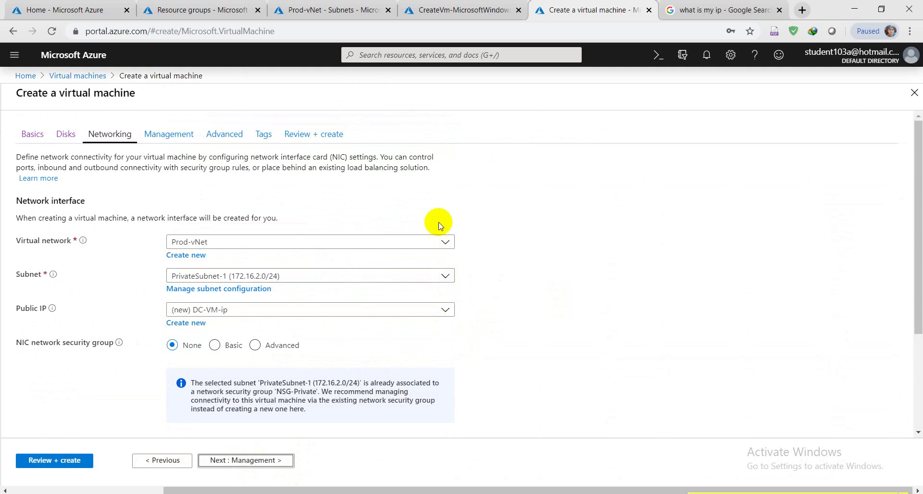
pyautogui.click(279, 311)
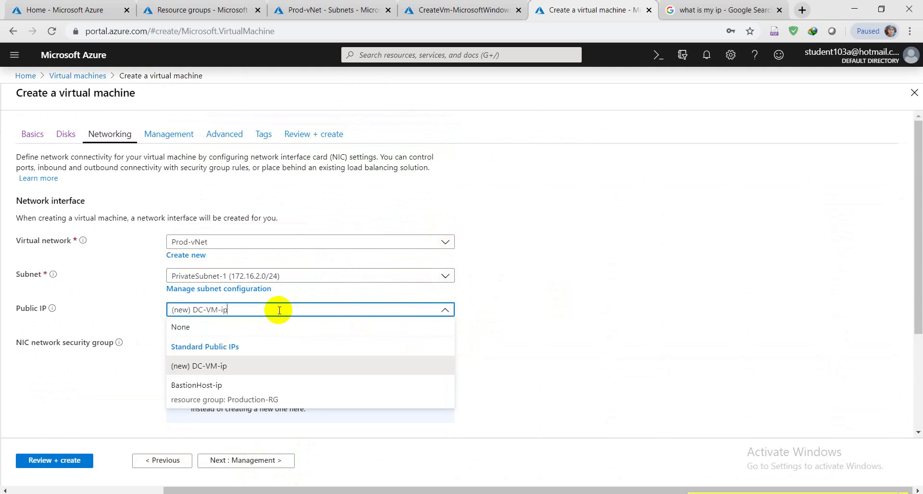
pyautogui.click(187, 332)
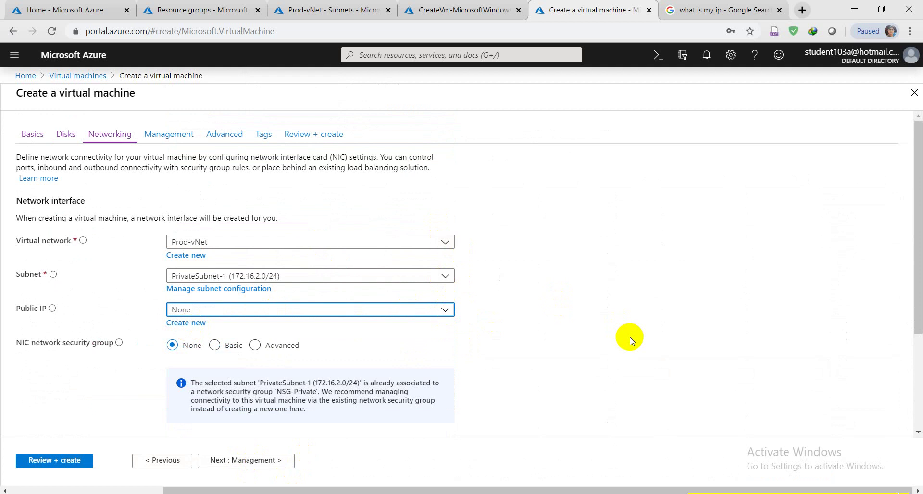
pyautogui.scroll(-3, 632, 340)
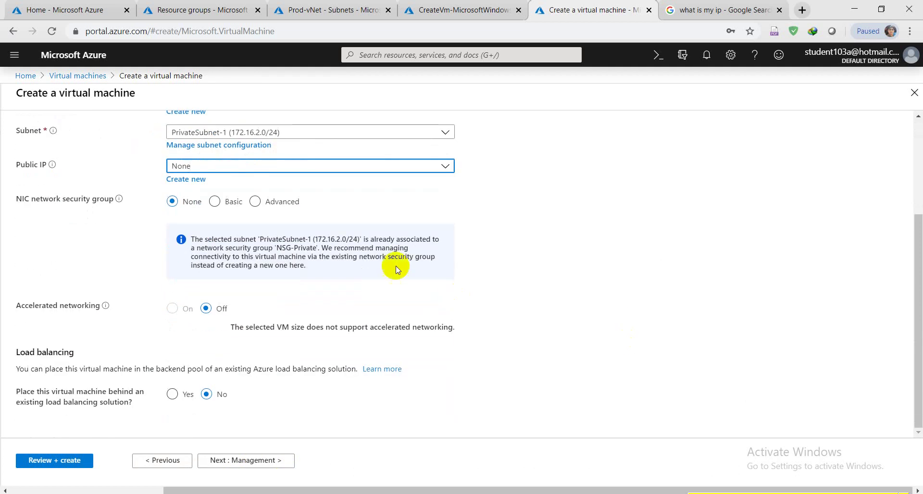
pyautogui.scroll(3, 538, 351)
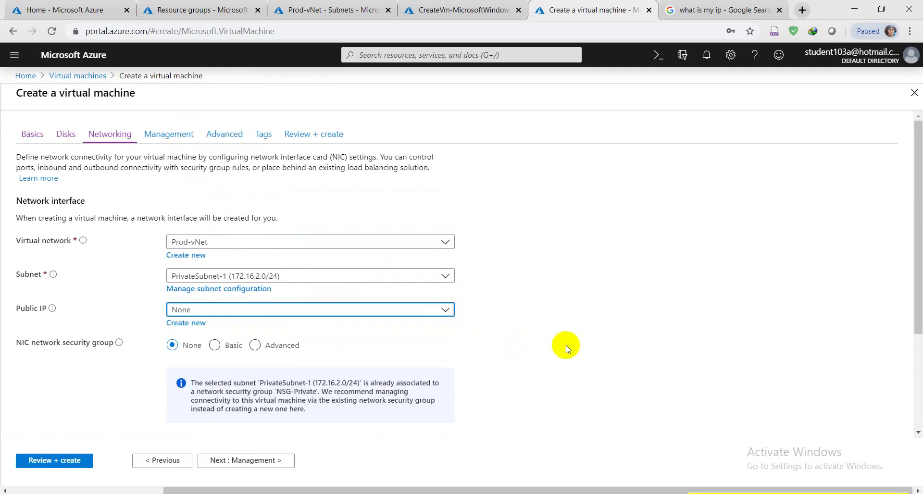
pyautogui.scroll(-3, 566, 345)
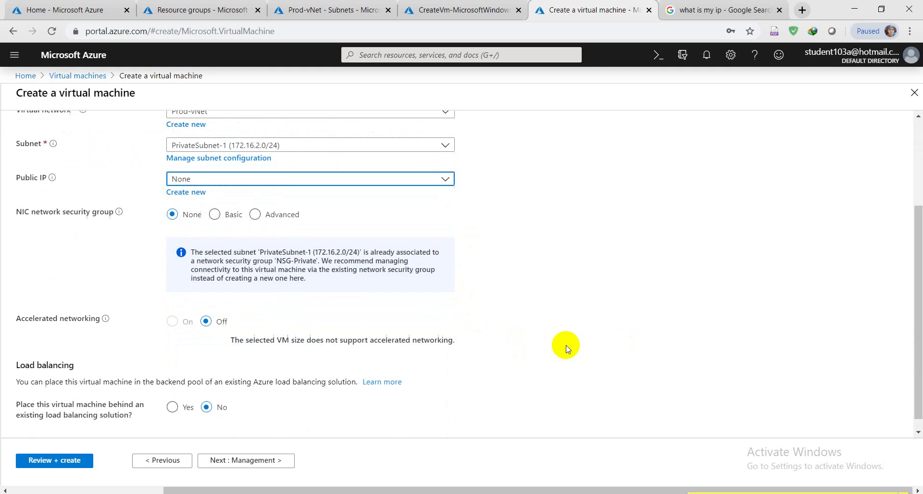
pyautogui.click(246, 461)
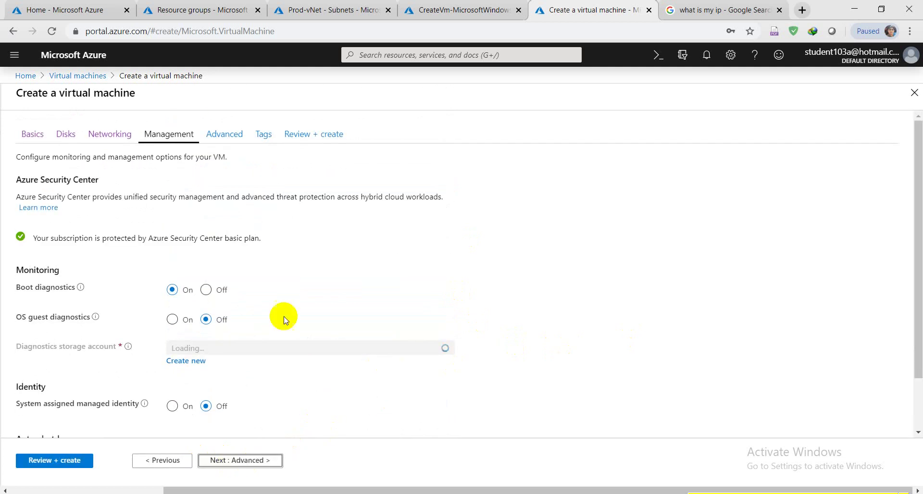
# Turn boot diagnostics Off and advance through Advanced and Tags to Review + create.
pyautogui.click(204, 290)
pyautogui.scroll(-2, 298, 368)
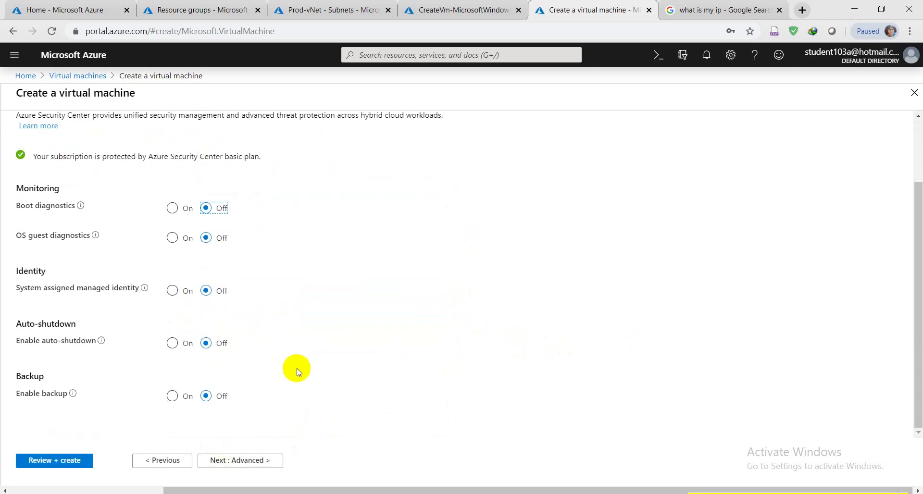
pyautogui.click(254, 459)
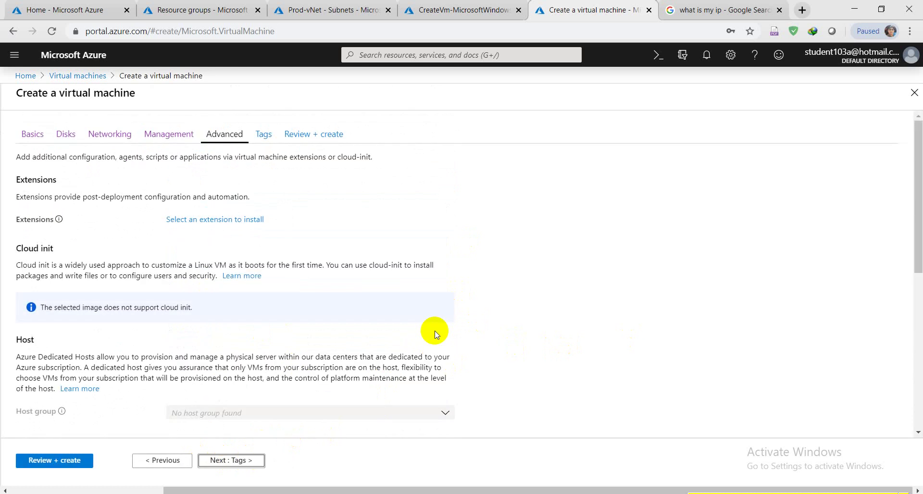
pyautogui.scroll(-6, 434, 346)
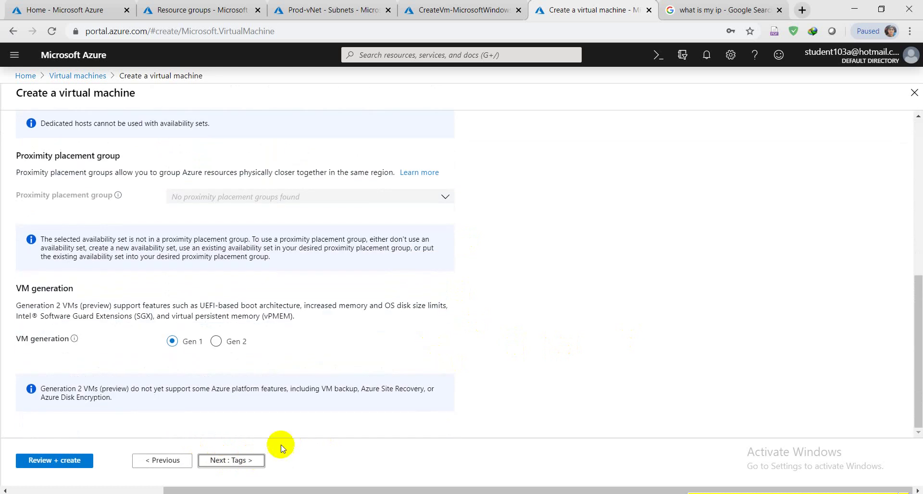
pyautogui.click(229, 461)
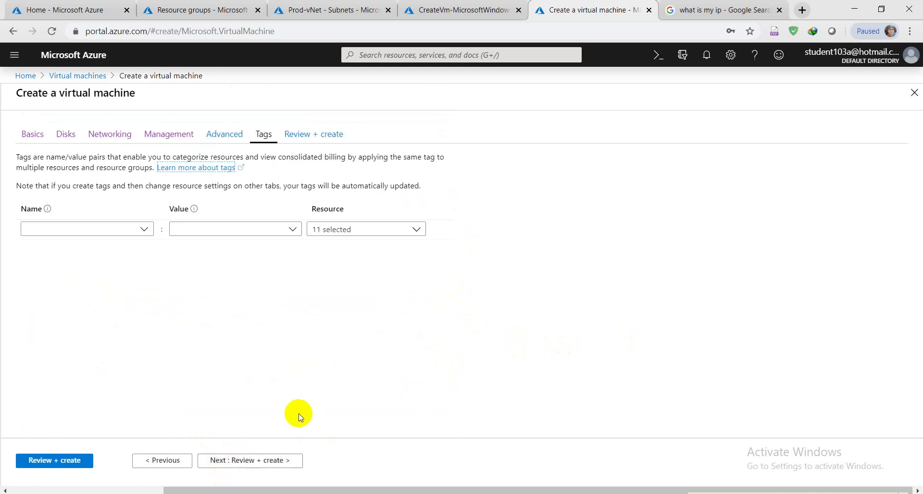
pyautogui.click(279, 459)
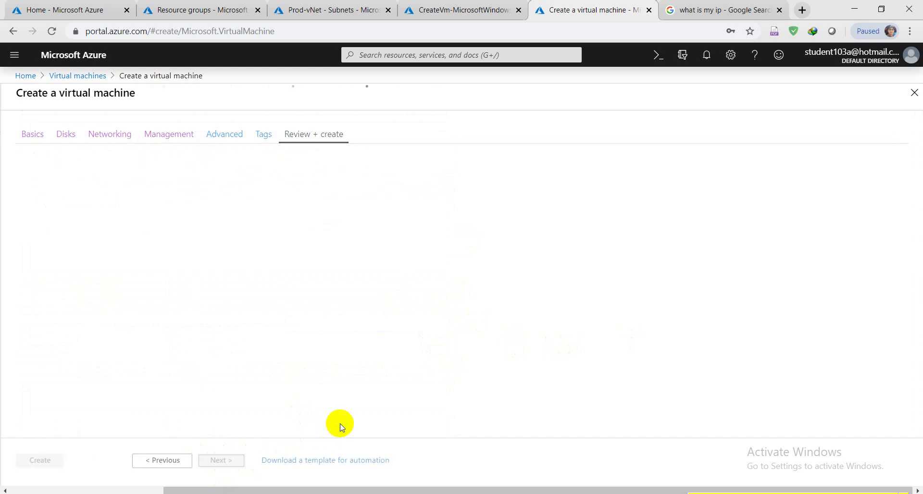
# Once validation passes, submit DC-VM for creation in Production-RG.
pyautogui.click(455, 4)
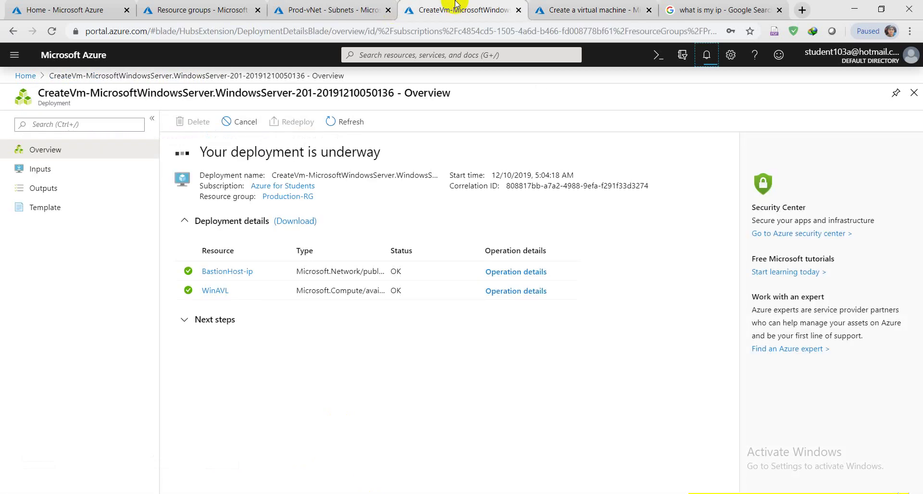
pyautogui.click(561, 4)
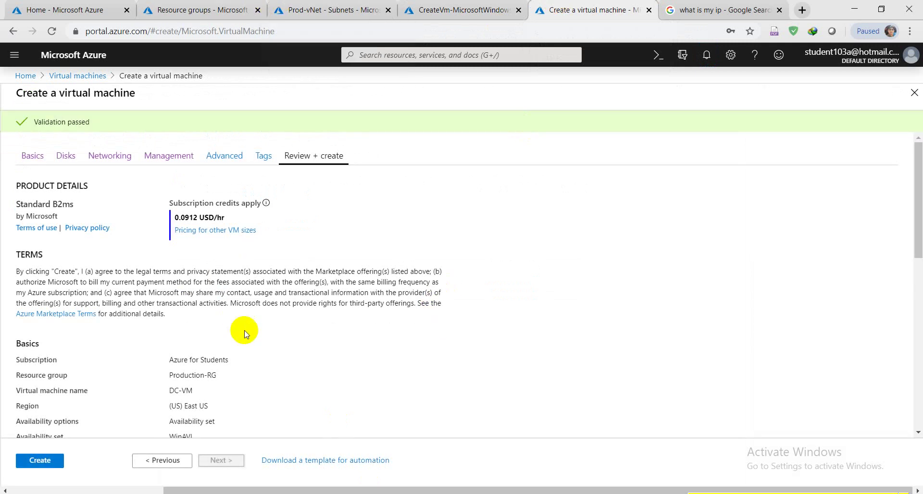
pyautogui.scroll(-10, 245, 356)
pyautogui.scroll(10, 245, 356)
pyautogui.click(39, 461)
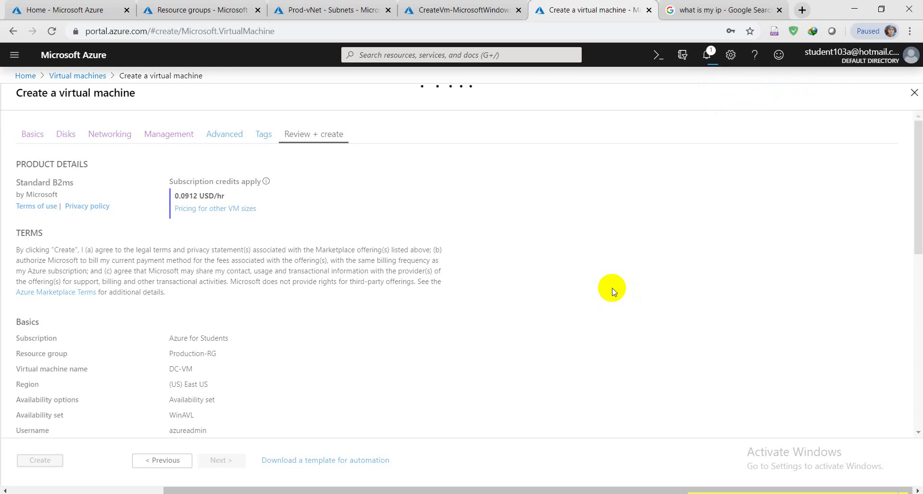
# Check progress across the BastionHost and DC-VM deployment overview pages.
pyautogui.click(481, 6)
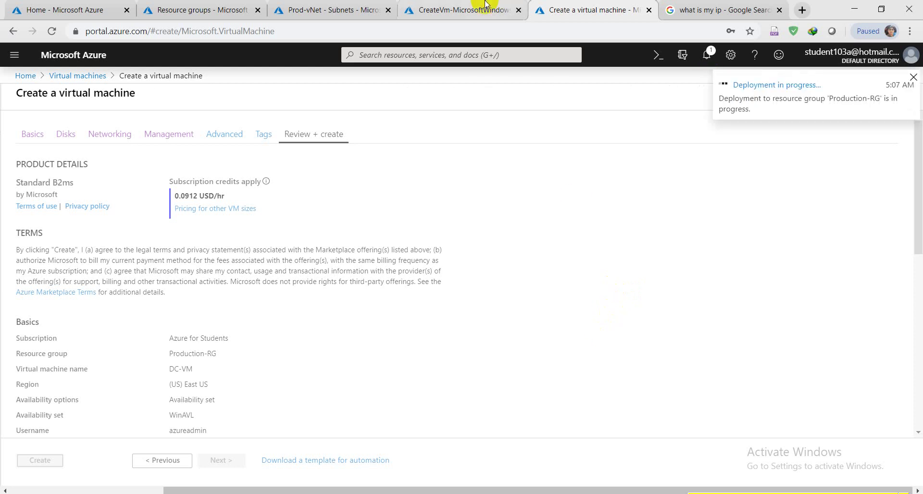
pyautogui.click(544, 5)
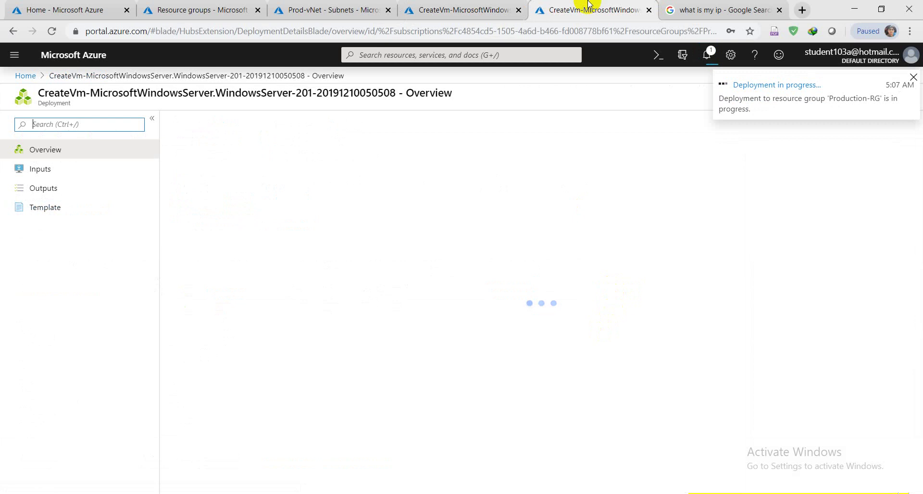
pyautogui.click(330, 9)
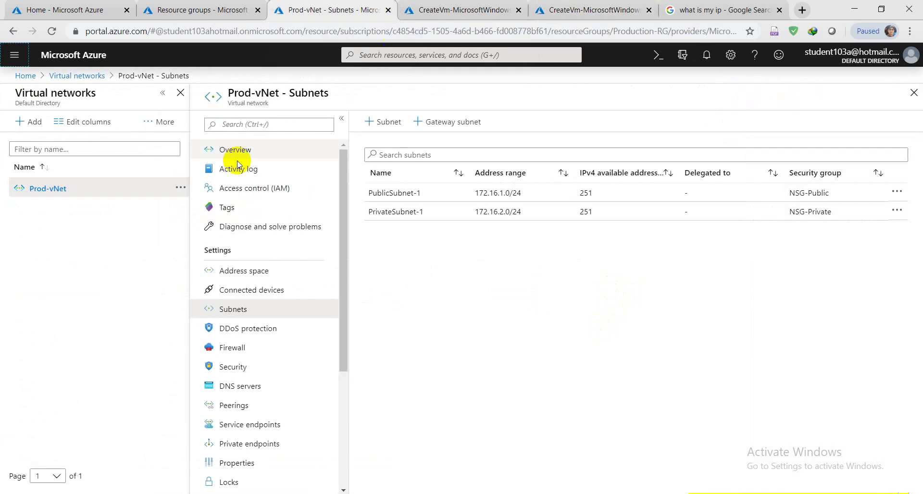
pyautogui.click(15, 54)
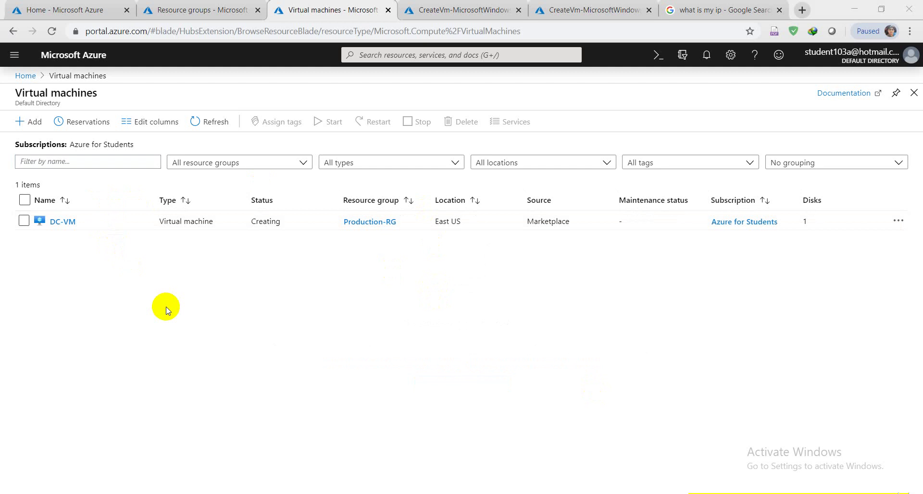
pyautogui.click(461, 8)
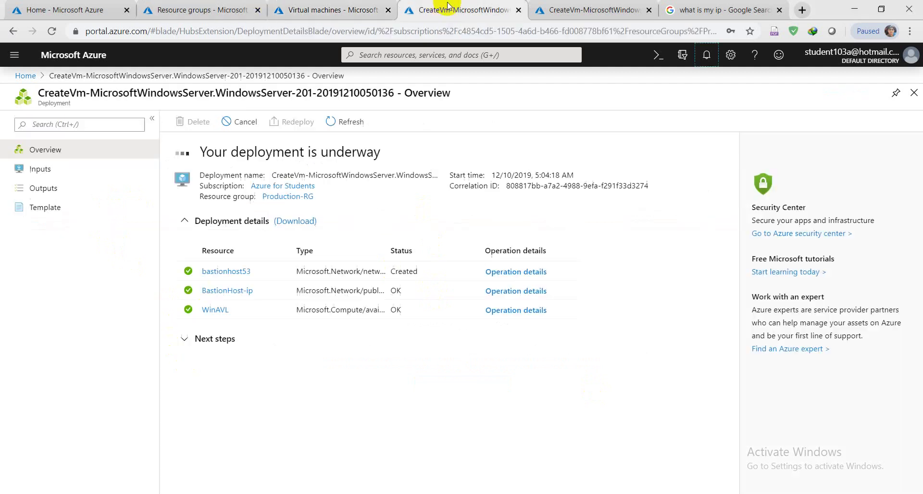
pyautogui.click(585, 3)
pyautogui.click(495, 6)
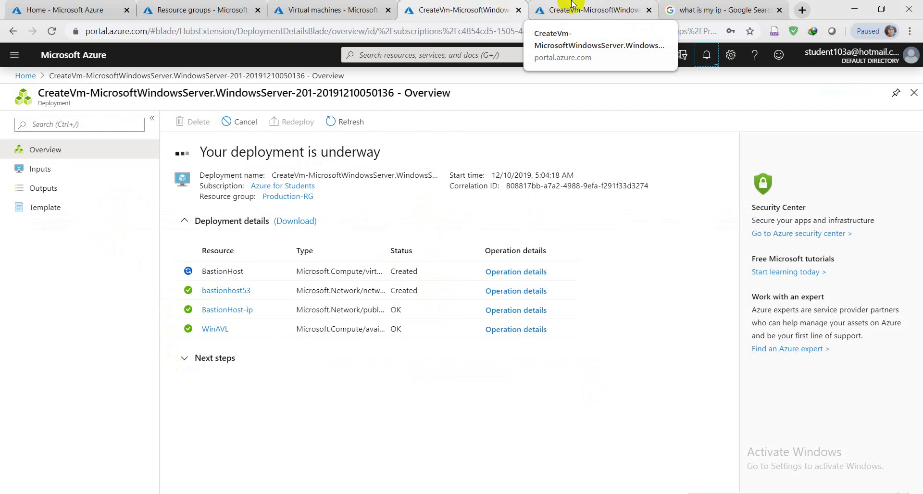
pyautogui.click(572, 4)
pyautogui.click(423, 5)
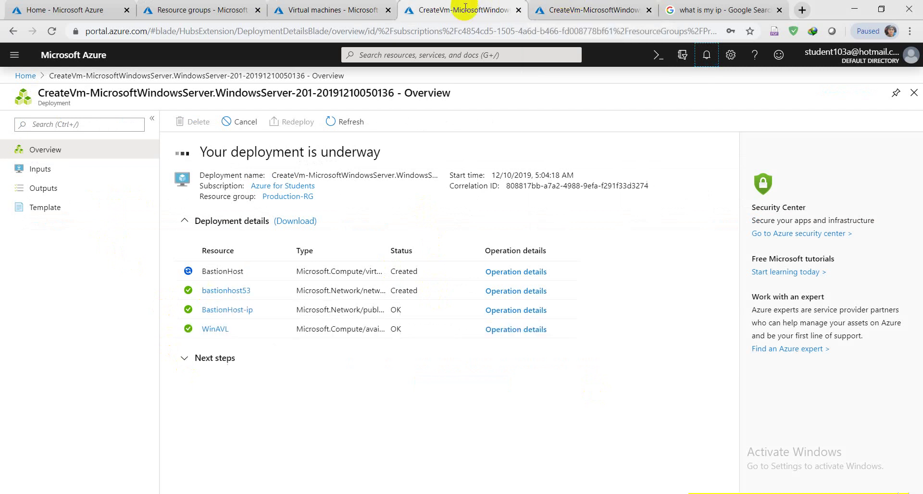
pyautogui.click(339, 4)
pyautogui.click(447, 7)
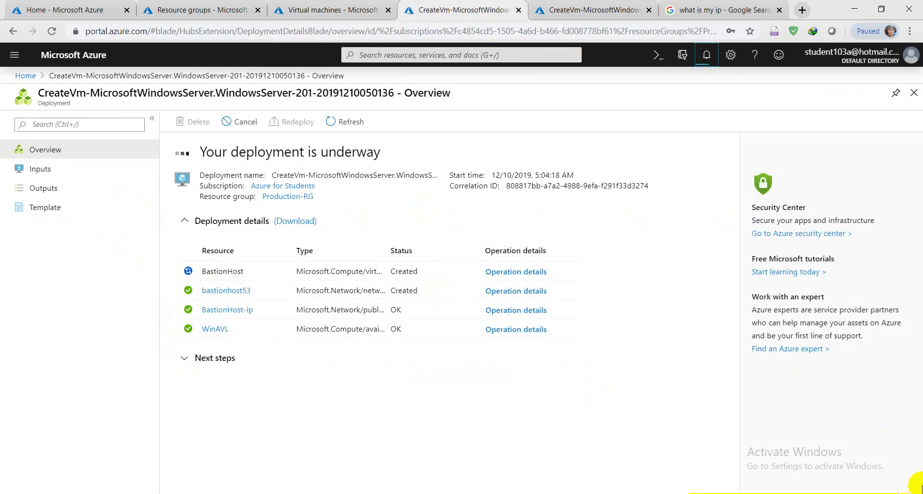
# Refresh the Virtual machines list showing DC-VM Creating, then return to the completed BastionHost deployment.
pyautogui.hotkey('ctrl', 'shift', 'Tab')
pyautogui.click(212, 122)
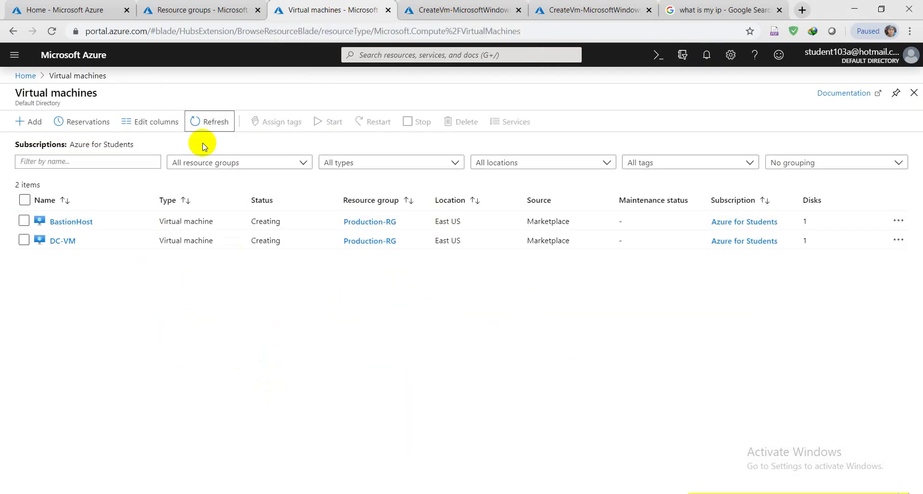
pyautogui.click(205, 120)
pyautogui.click(218, 121)
pyautogui.hotkey('ctrl', 'Tab')
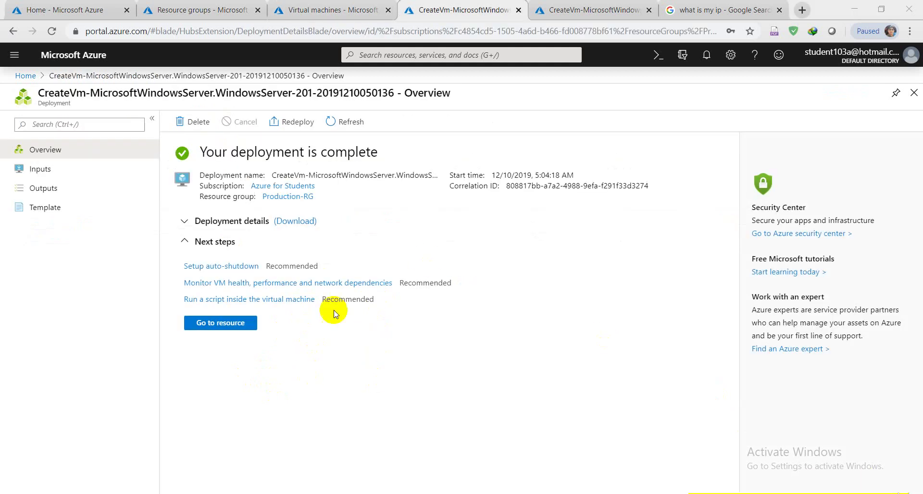
# Open ipconfig1 of BastionHost's bastionhost53 network interface.
pyautogui.click(210, 322)
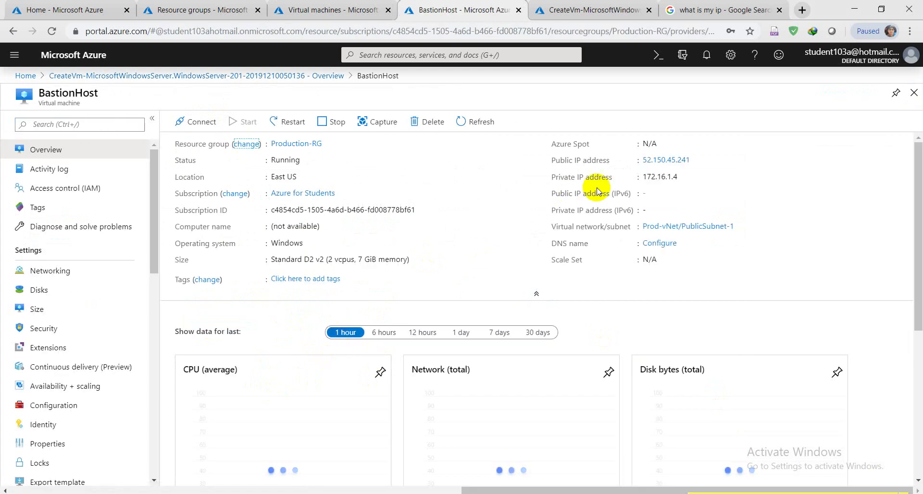
pyautogui.moveTo(680, 177)
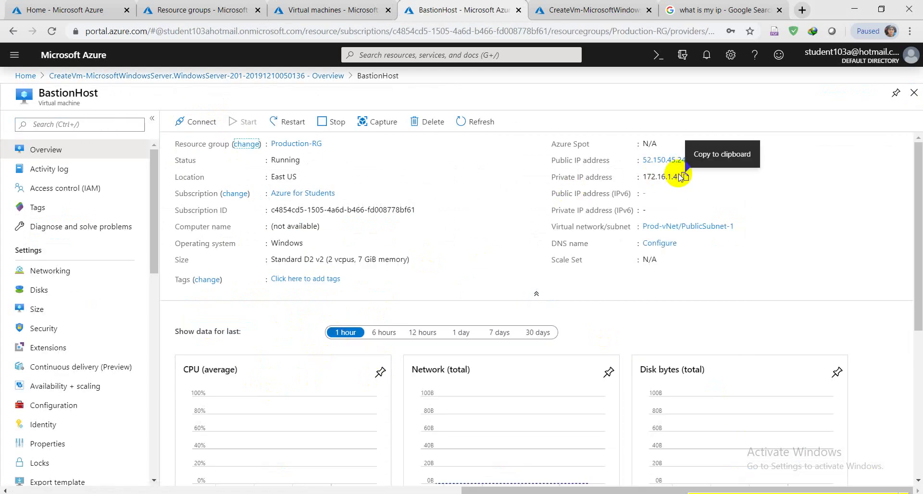
pyautogui.click(72, 270)
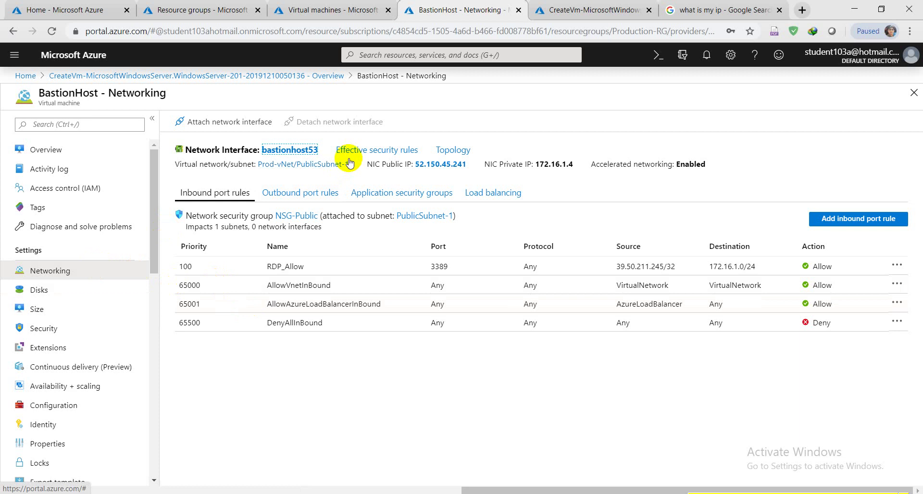
pyautogui.click(305, 149)
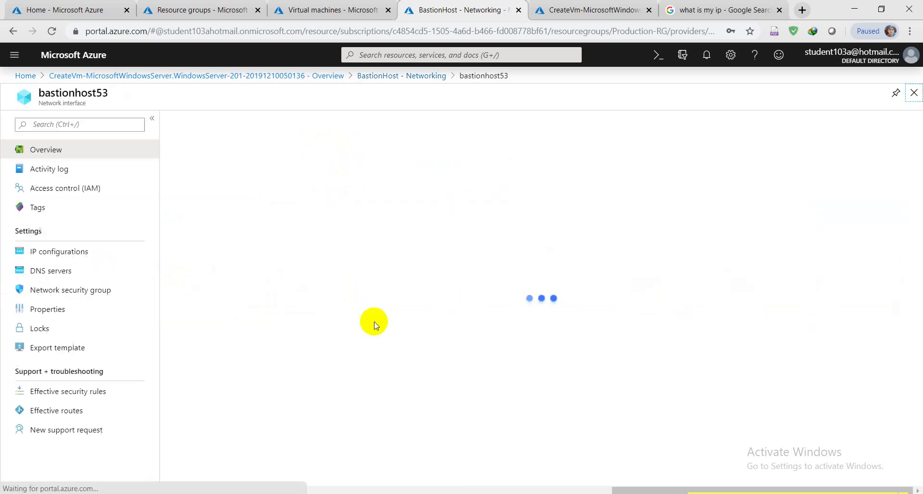
pyautogui.click(58, 258)
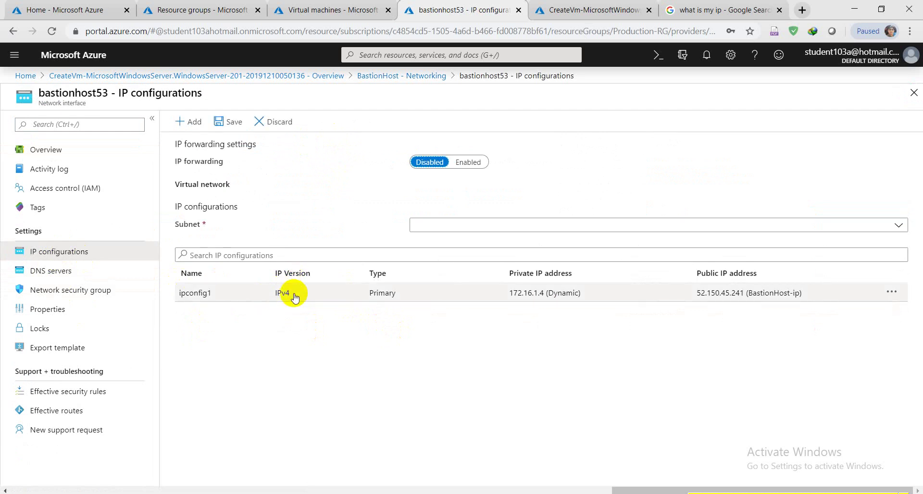
pyautogui.click(289, 293)
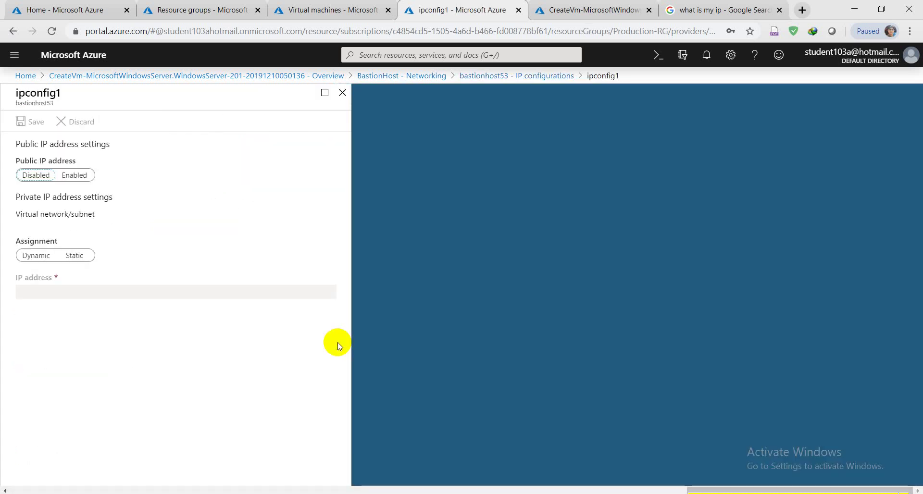
# Make ipconfig1 a static private IP of 172.16.1.10 and save it.
pyautogui.click(73, 301)
pyautogui.click(72, 336)
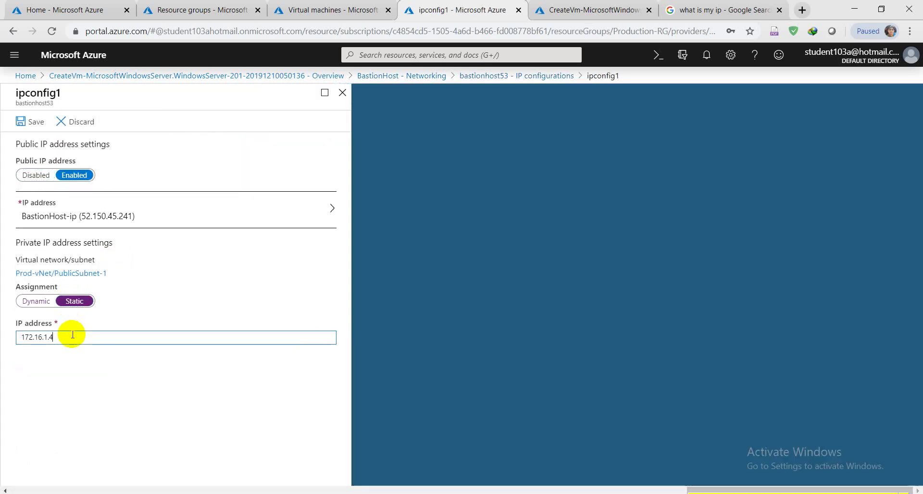
pyautogui.press('BackSpace')
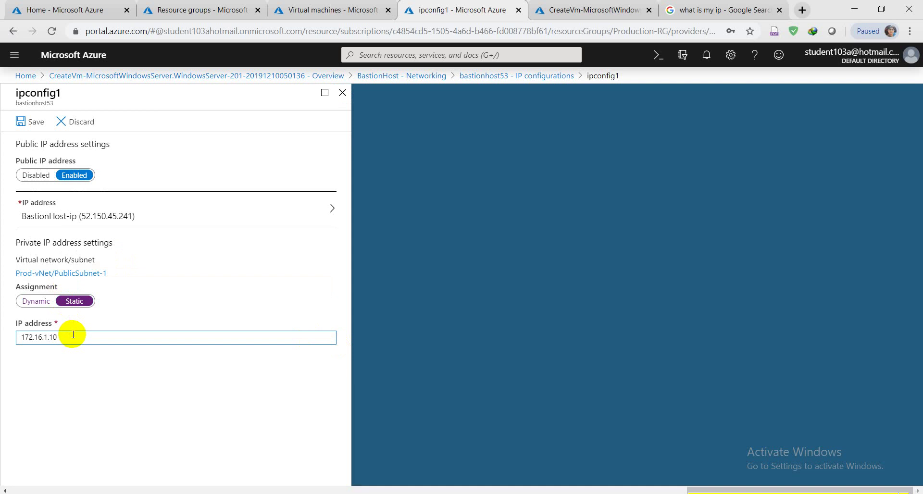
pyautogui.click(22, 124)
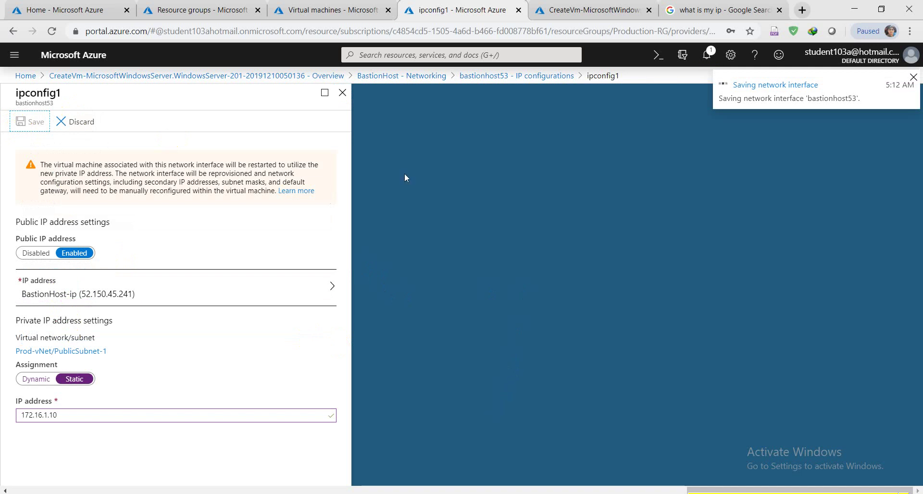
pyautogui.click(543, 10)
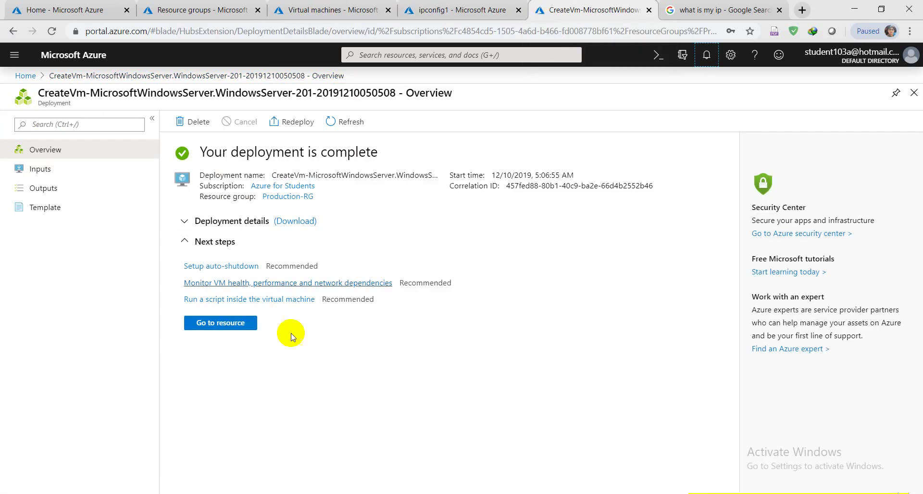
# Open ipconfig1 of DC-VM's dc-vm642 network interface.
pyautogui.click(207, 323)
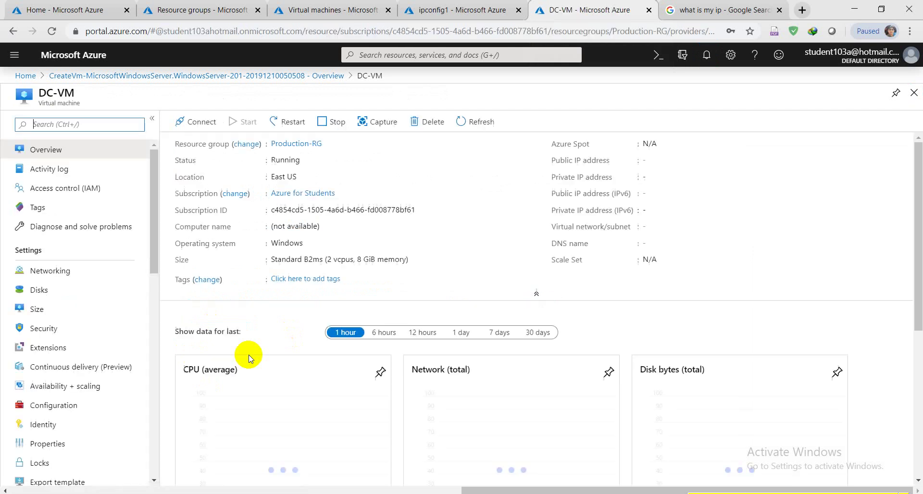
pyautogui.click(39, 271)
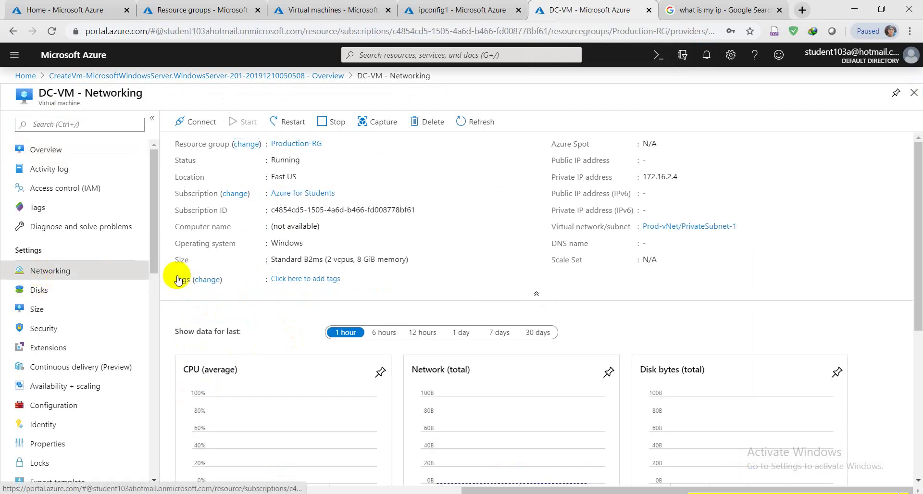
pyautogui.click(442, 10)
pyautogui.click(548, 9)
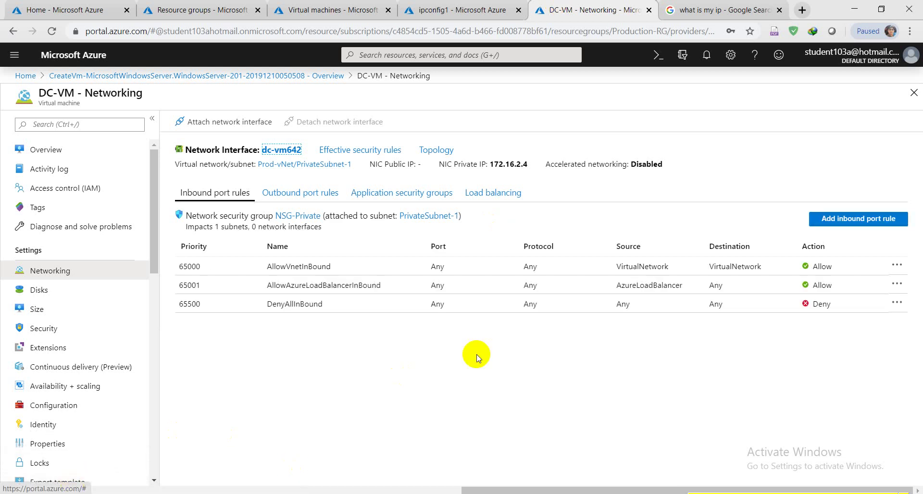
pyautogui.click(289, 150)
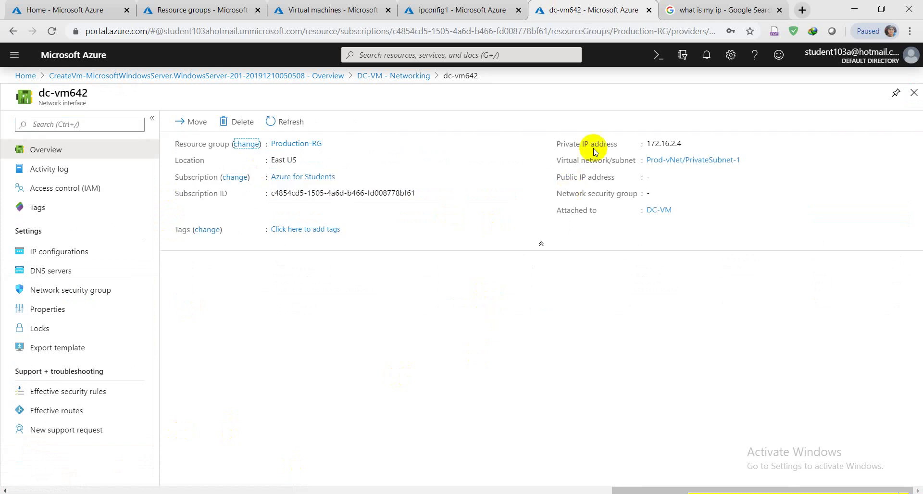
pyautogui.click(75, 257)
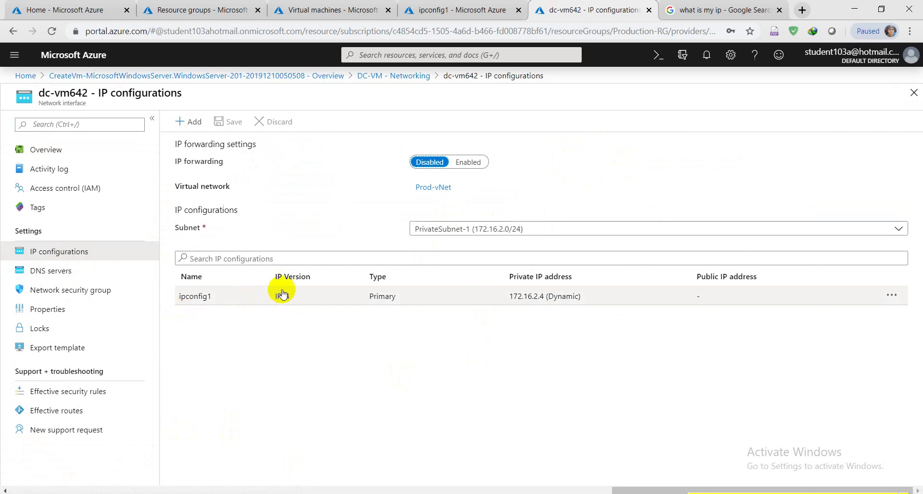
pyautogui.click(284, 299)
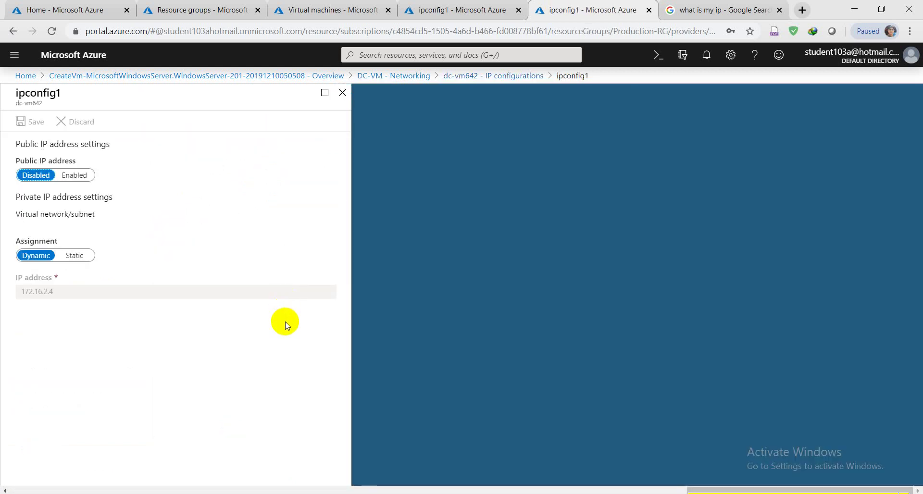
# Set a static private IP of 172.16.2.200 on ipconfig1 and save it.
pyautogui.click(81, 261)
pyautogui.click(65, 291)
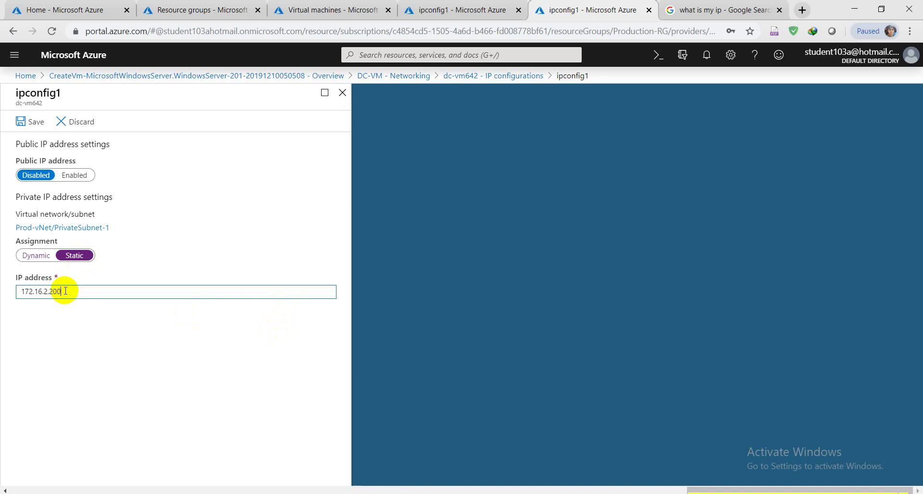
pyautogui.click(32, 122)
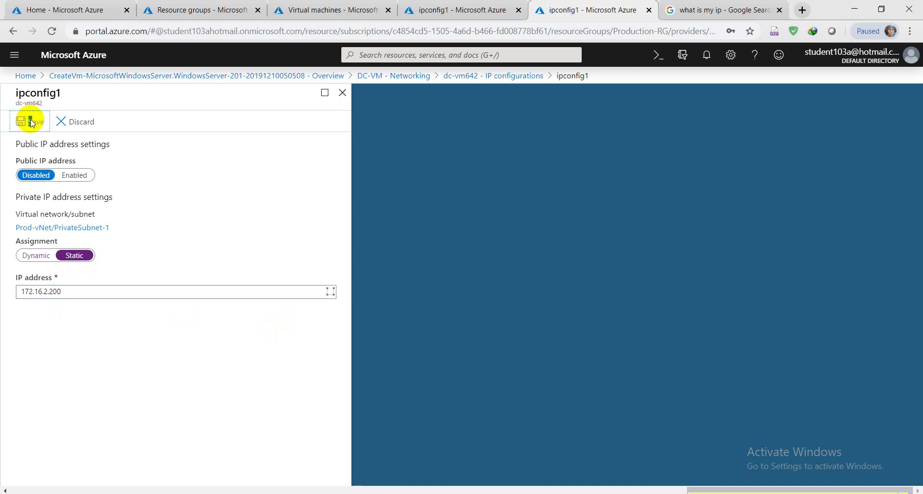
pyautogui.click(457, 7)
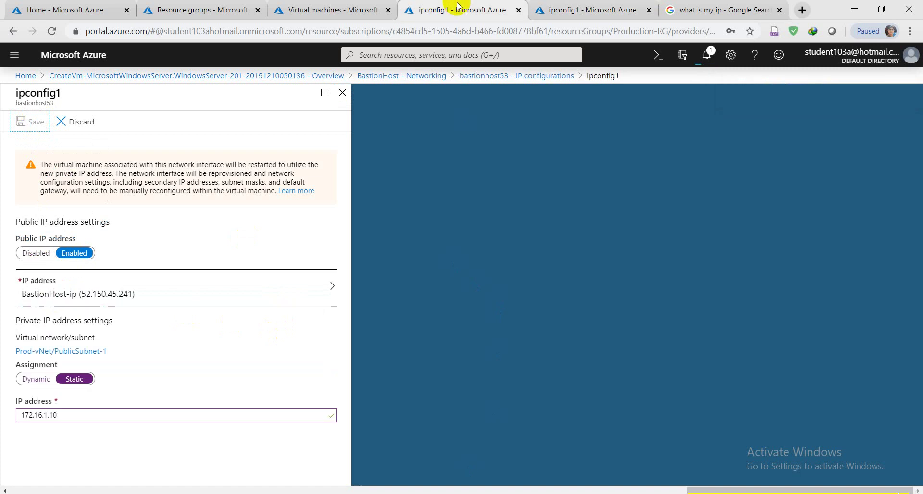
# Confirm in notifications that the BastionHost static IP change saved successfully.
pyautogui.click(332, 10)
pyautogui.click(210, 122)
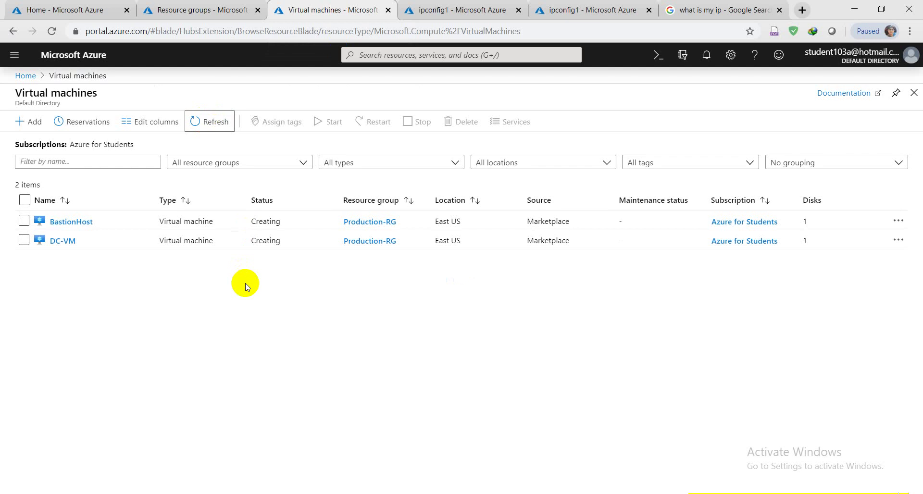
pyautogui.click(406, 6)
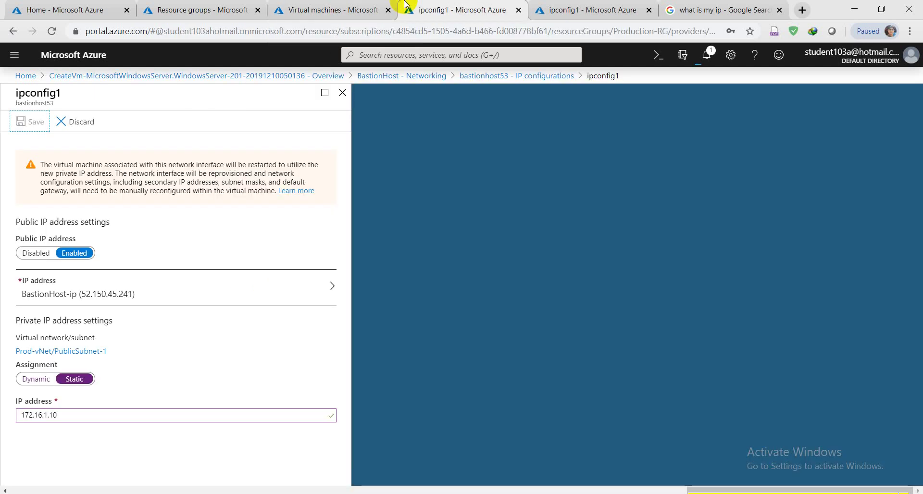
pyautogui.click(557, 5)
pyautogui.click(500, 12)
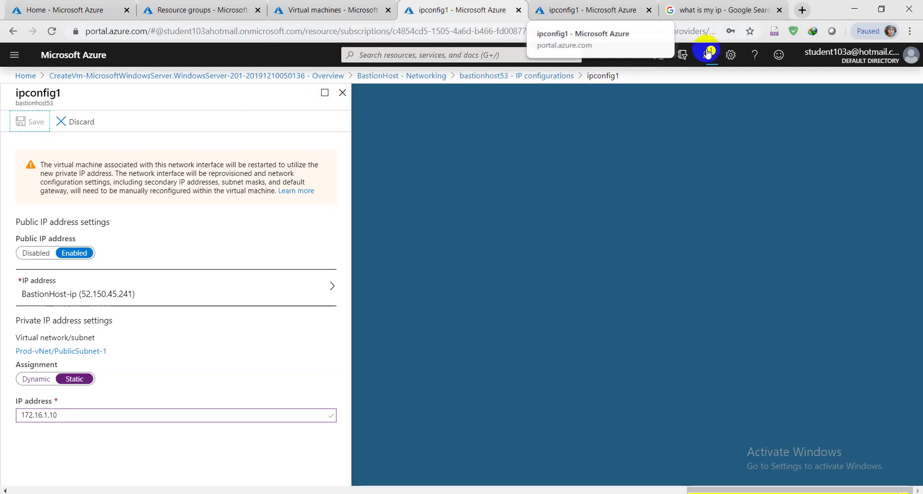
pyautogui.click(708, 55)
pyautogui.click(711, 57)
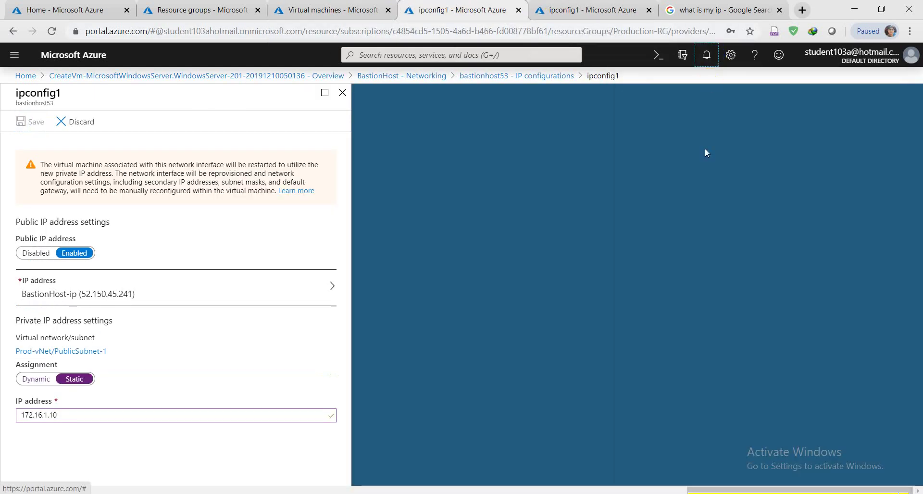
pyautogui.click(358, 4)
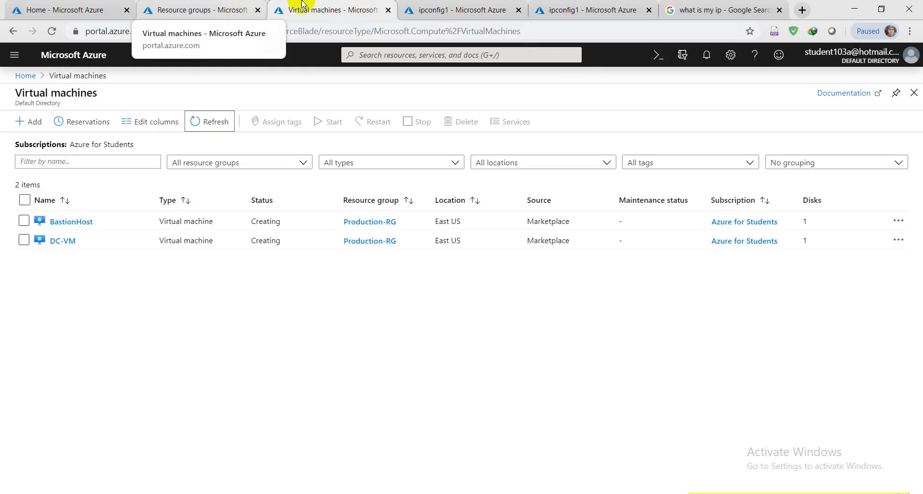
pyautogui.click(474, 4)
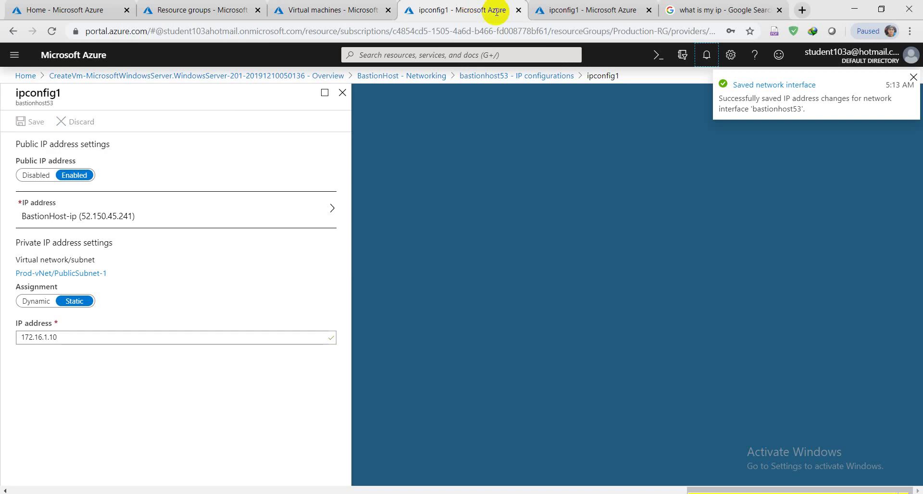
pyautogui.click(707, 55)
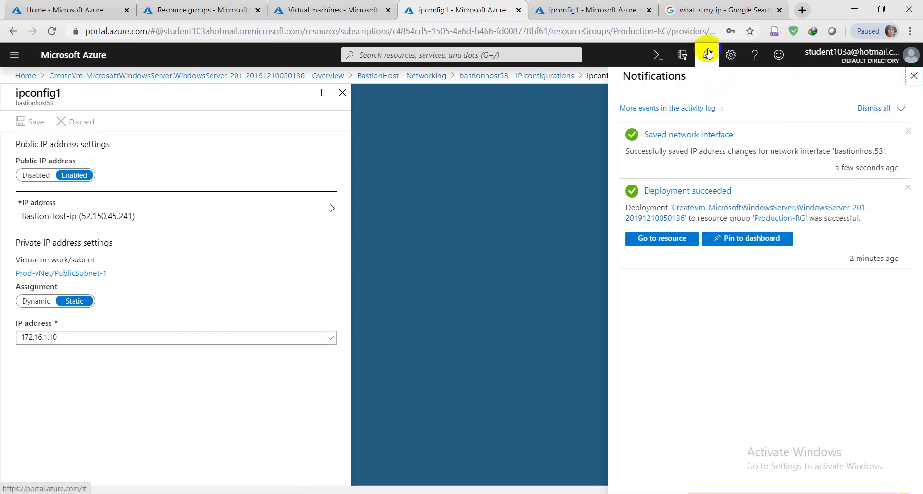
pyautogui.click(708, 53)
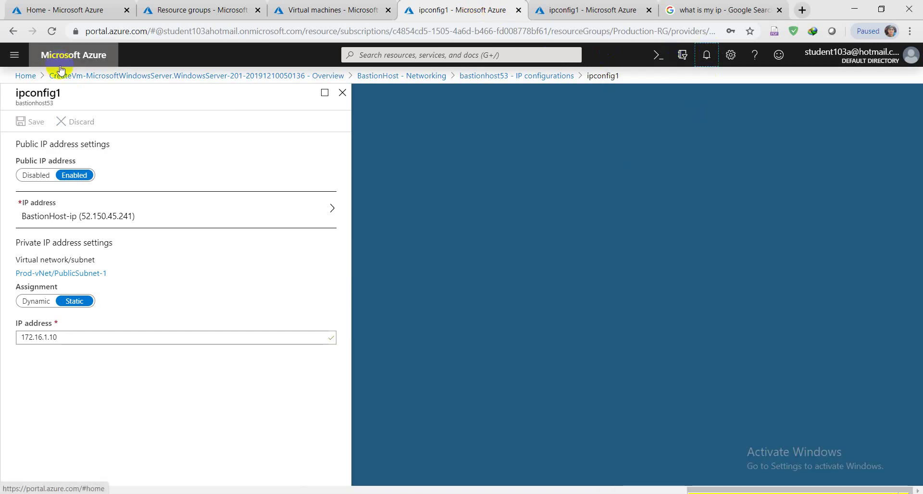
pyautogui.click(320, 4)
# Copy BastionHost's public IP 52.150.45.241 and view its Networking inbound rules.
pyautogui.click(60, 221)
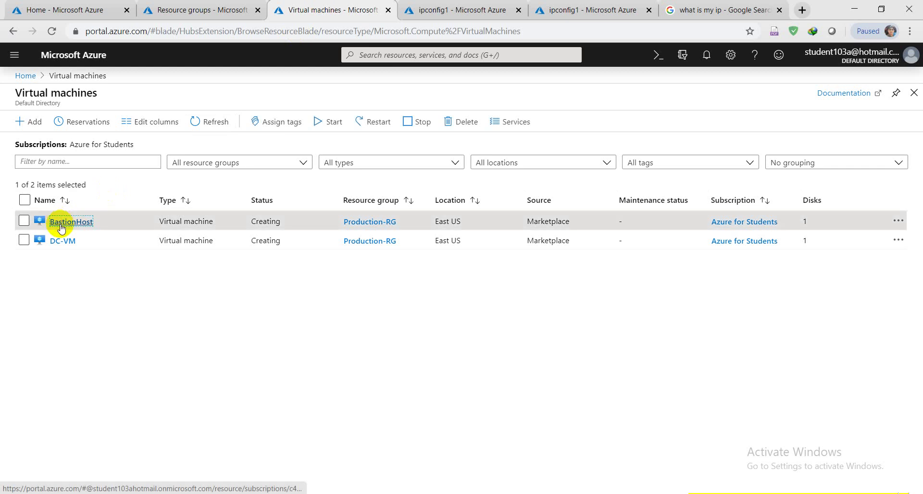
pyautogui.moveTo(432, 4); pyautogui.dragTo(365, 7)
pyautogui.click(14, 55)
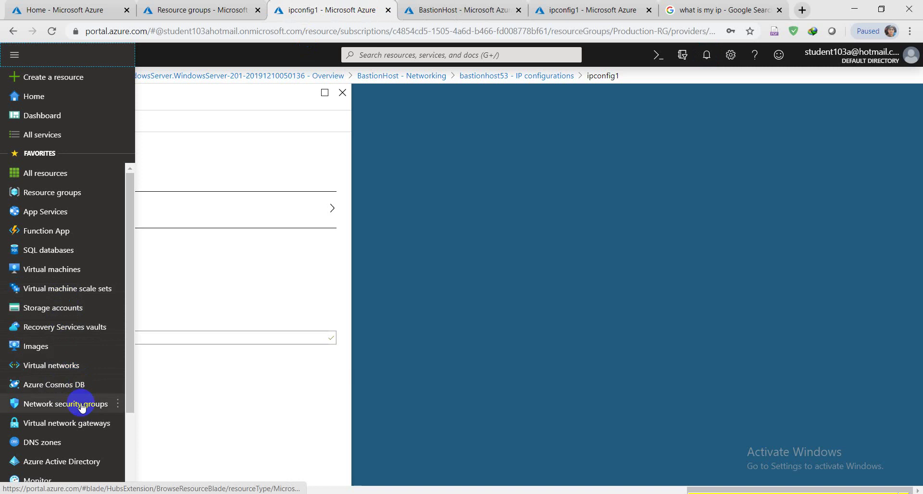
pyautogui.click(115, 404)
pyautogui.click(481, 5)
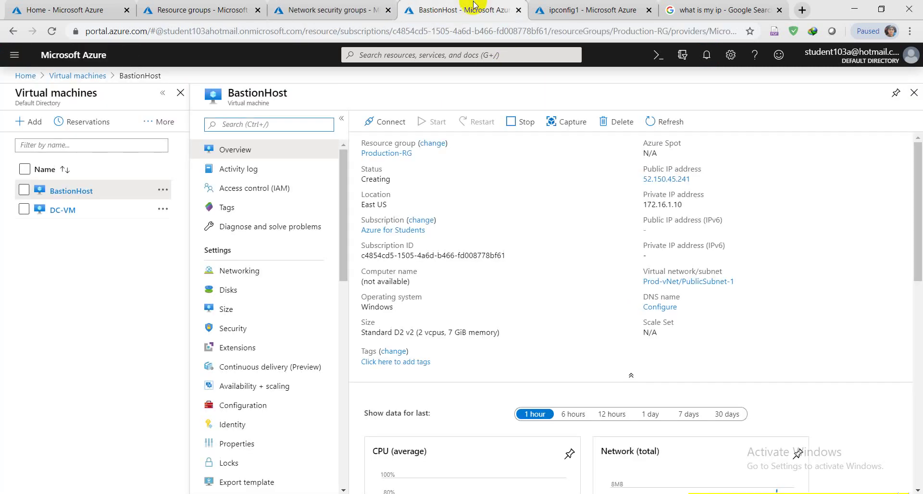
pyautogui.click(697, 179)
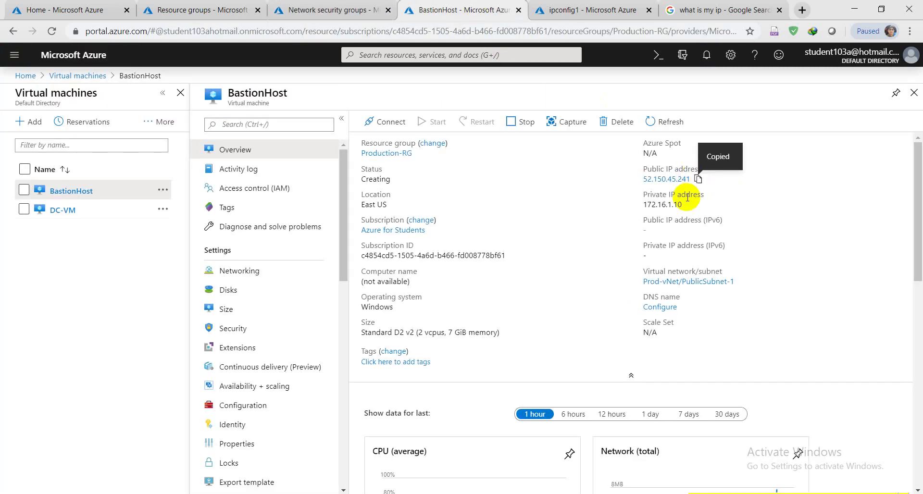
pyautogui.click(241, 271)
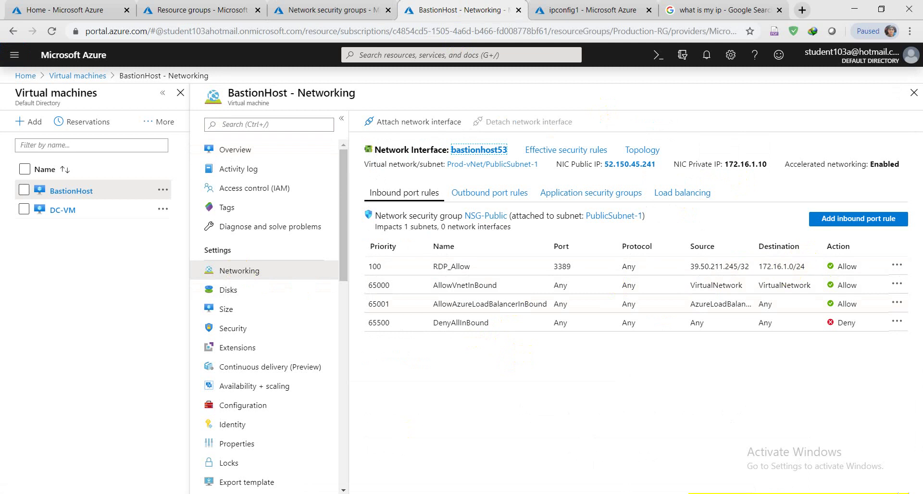
# Launch Remote Desktop Connection (mstsc) and connect to 52.150.45.241.
pyautogui.press('super')
pyautogui.write('mstsc')
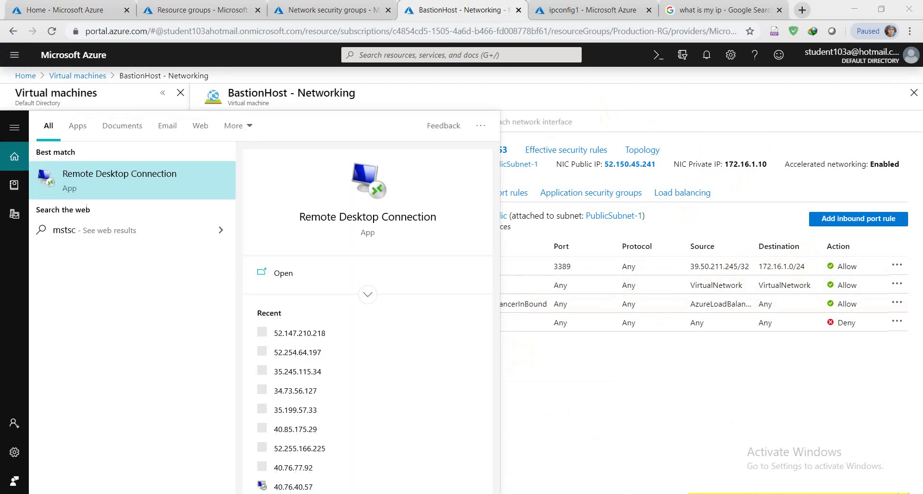
pyautogui.press('Return')
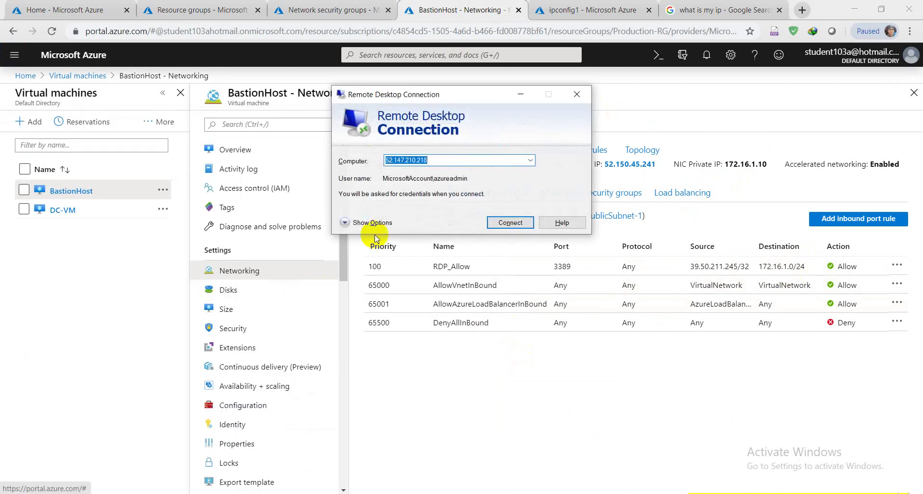
pyautogui.press('BackSpace')
pyautogui.hotkey('ctrl', 'v')
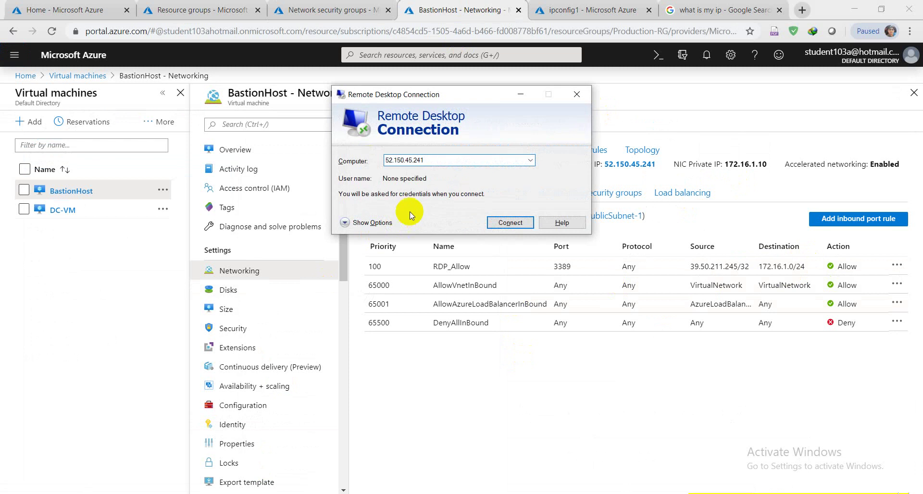
pyautogui.click(488, 228)
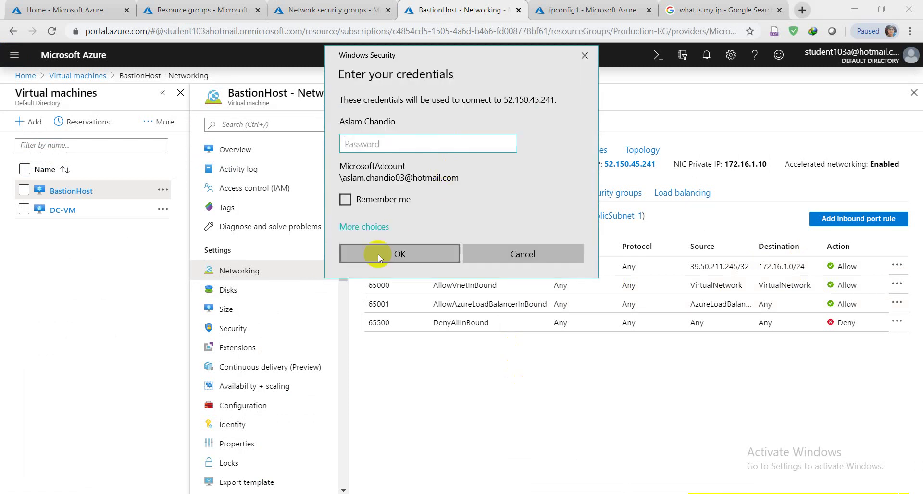
# Choose a different account and enter the admin user name and password.
pyautogui.click(368, 233)
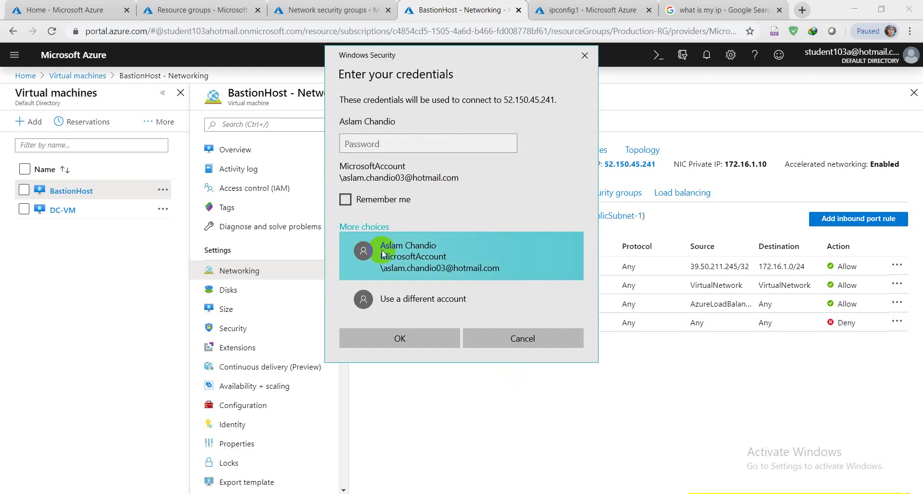
pyautogui.click(405, 287)
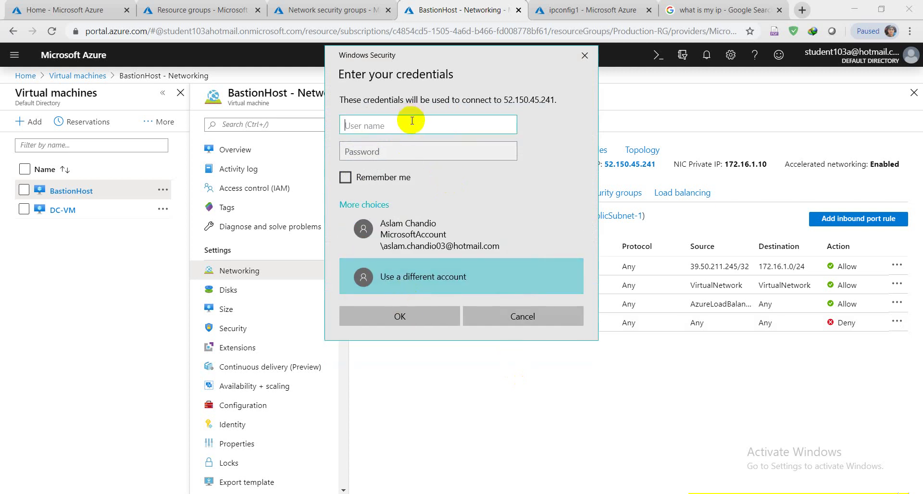
pyautogui.write('azureadmin')
pyautogui.press('Tab')
pyautogui.press('capslock')
pyautogui.write('P')
pyautogui.press('capslock')
pyautogui.write('a')
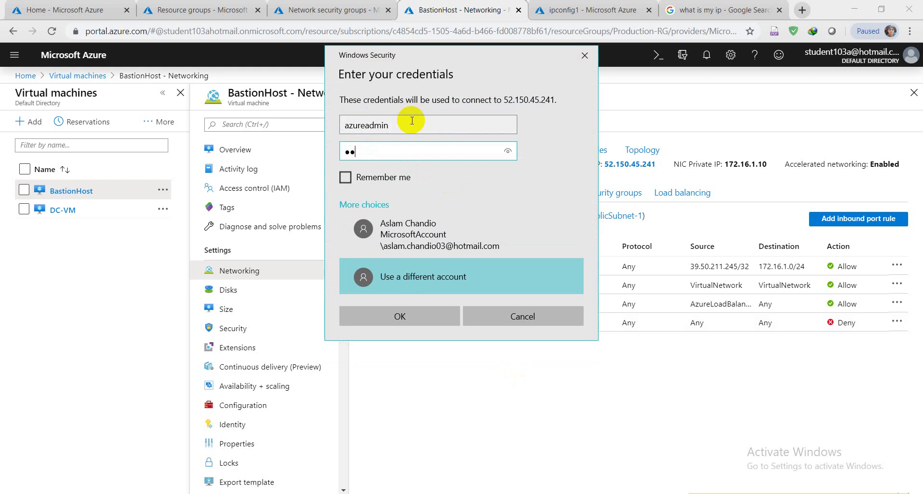
pyautogui.press('capslock')
pyautogui.press('capslock')
pyautogui.write('or')
# Submit the credentials, accept the untrusted certificate, and minimize the remote session.
pyautogui.click(404, 317)
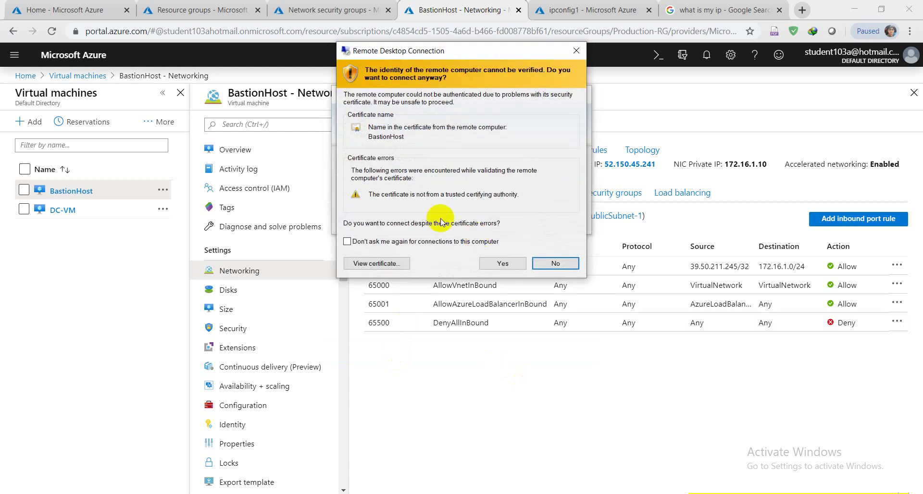
pyautogui.click(504, 263)
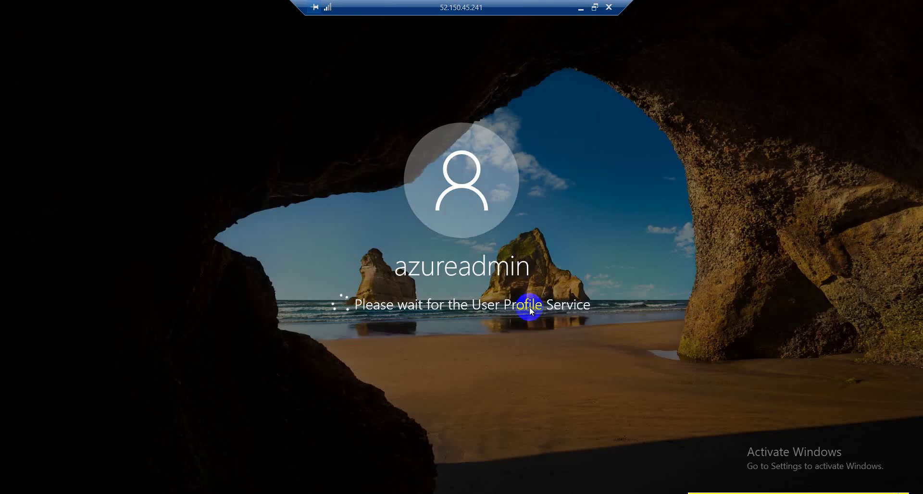
pyautogui.click(582, 7)
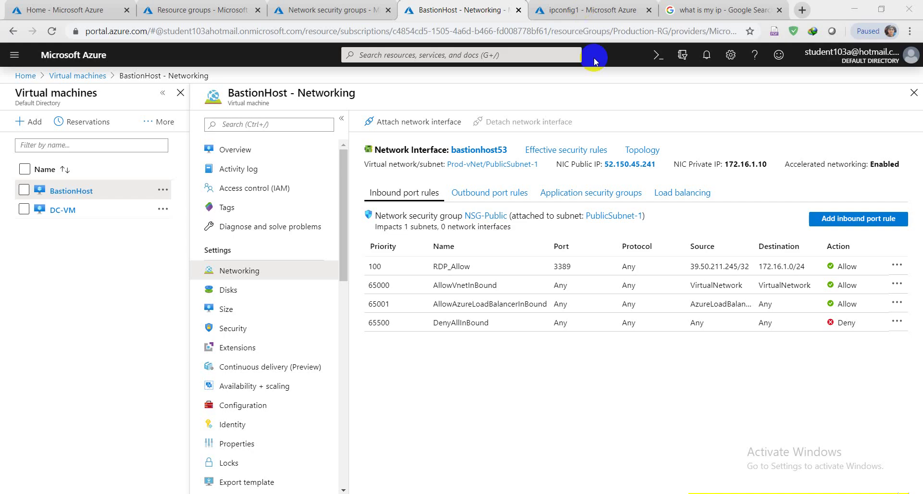
# Dismiss the Deployment succeeded notification from DC-VM's ipconfig1 page, then bring the remote session back.
pyautogui.click(577, 4)
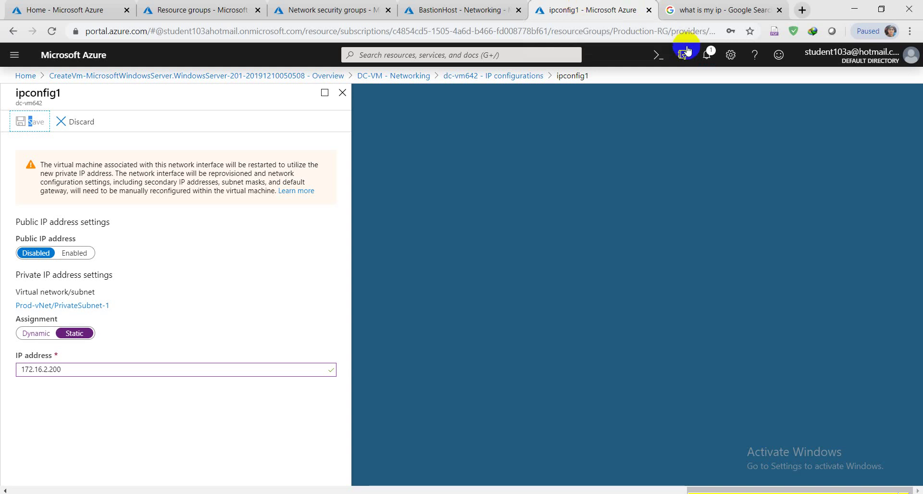
pyautogui.click(711, 56)
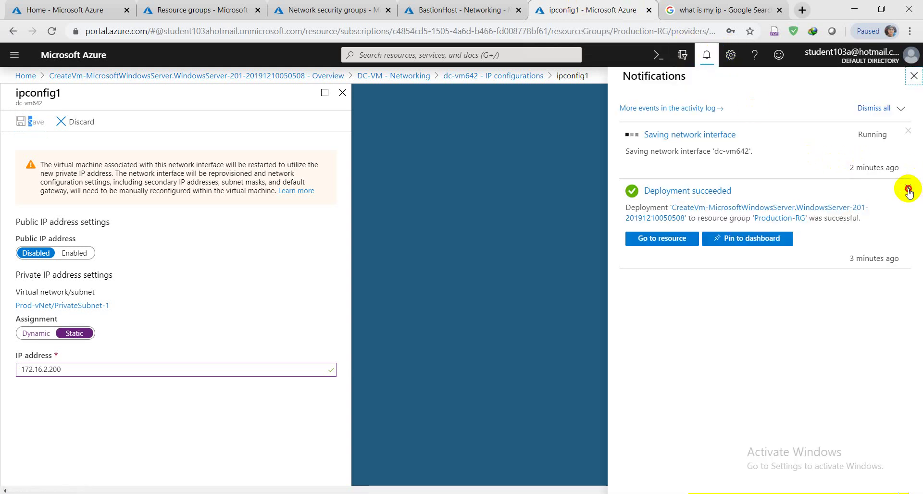
pyautogui.click(911, 189)
pyautogui.click(709, 56)
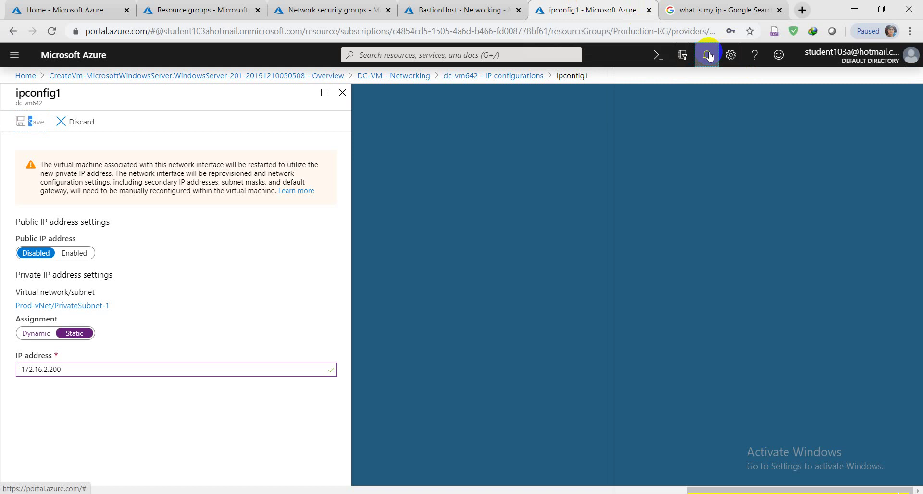
pyautogui.click(490, 10)
pyautogui.click(541, 10)
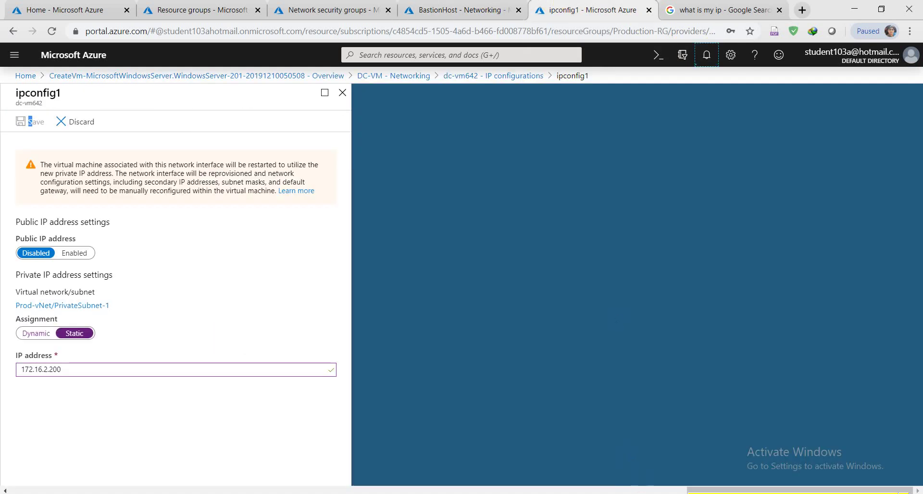
pyautogui.click(602, 265)
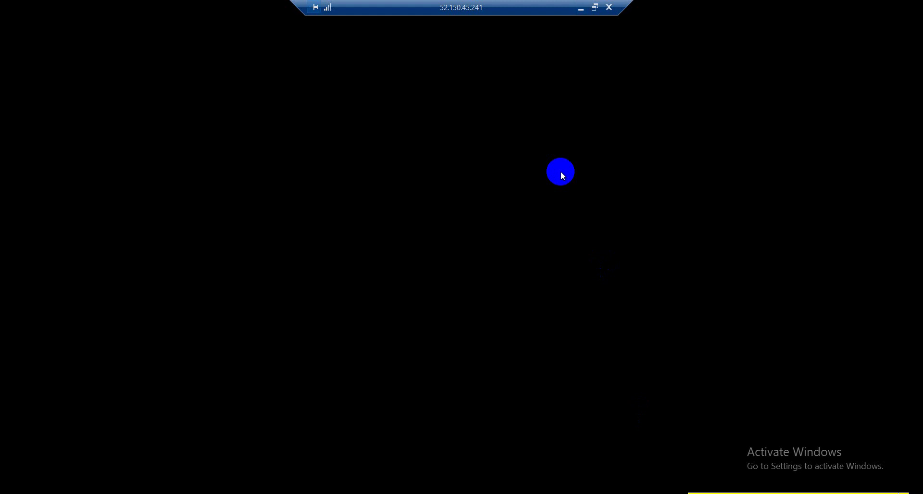
# Restore the BastionHost session and minimize Server Manager to reveal the remote desktop.
pyautogui.click(581, 7)
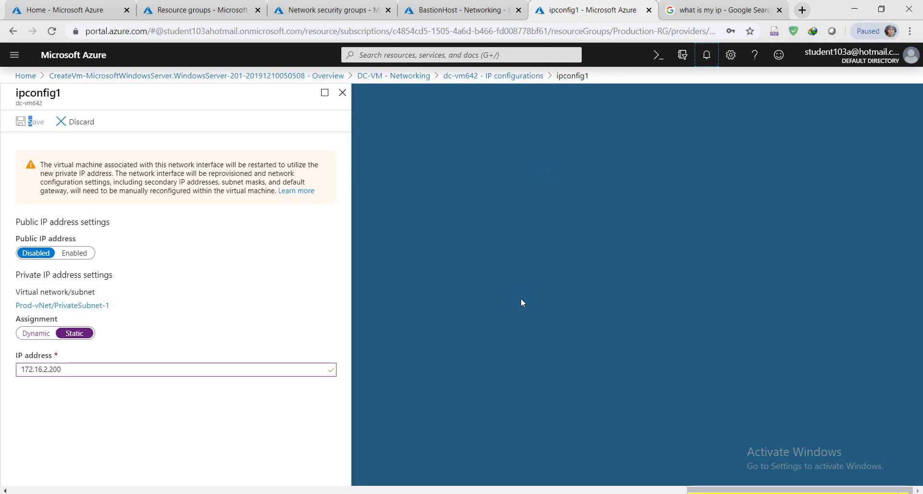
pyautogui.hotkey('alt', 'Tab')
pyautogui.click(543, 224)
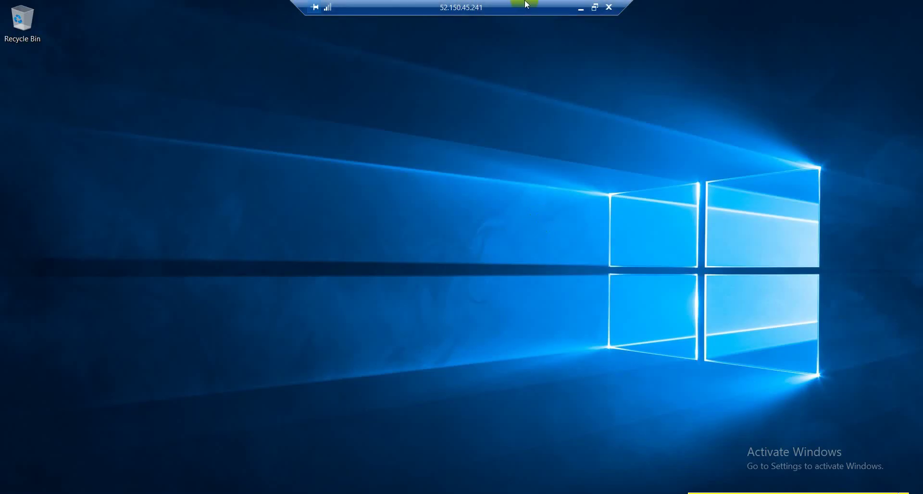
pyautogui.click(581, 7)
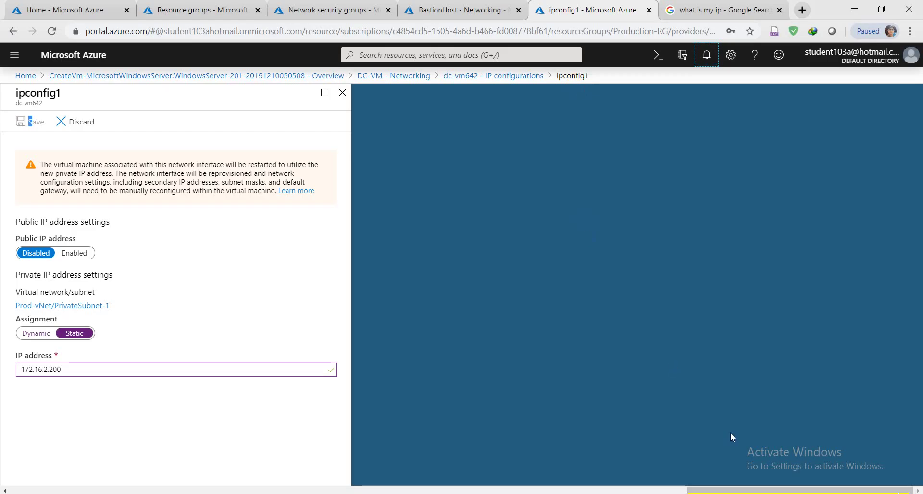
pyautogui.hotkey('alt', 'Tab')
pyautogui.click(526, 297)
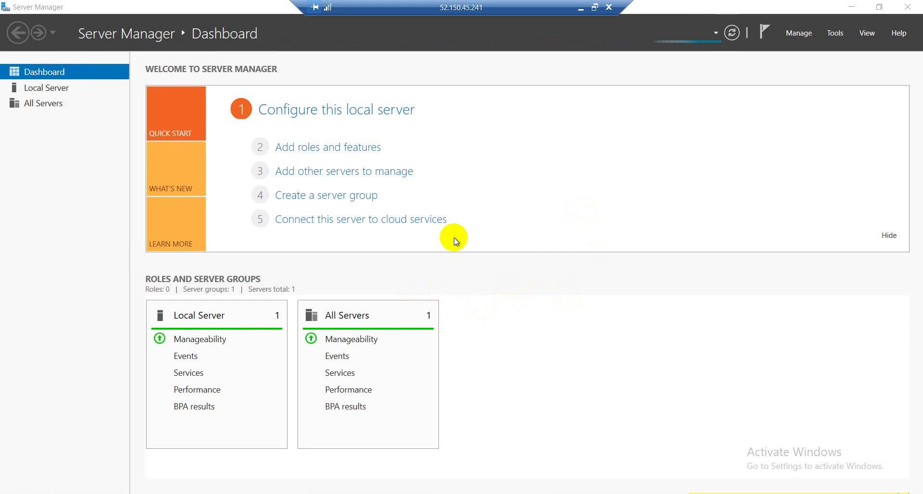
pyautogui.click(849, 6)
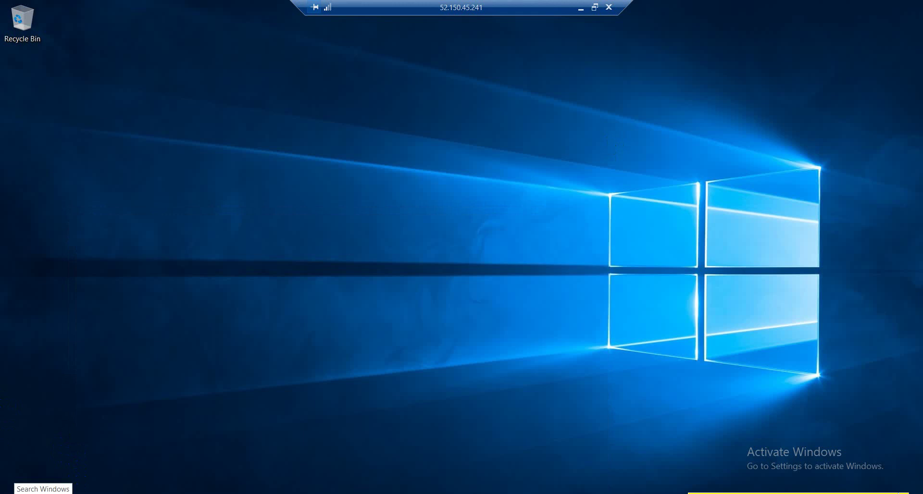
pyautogui.click(29, 490)
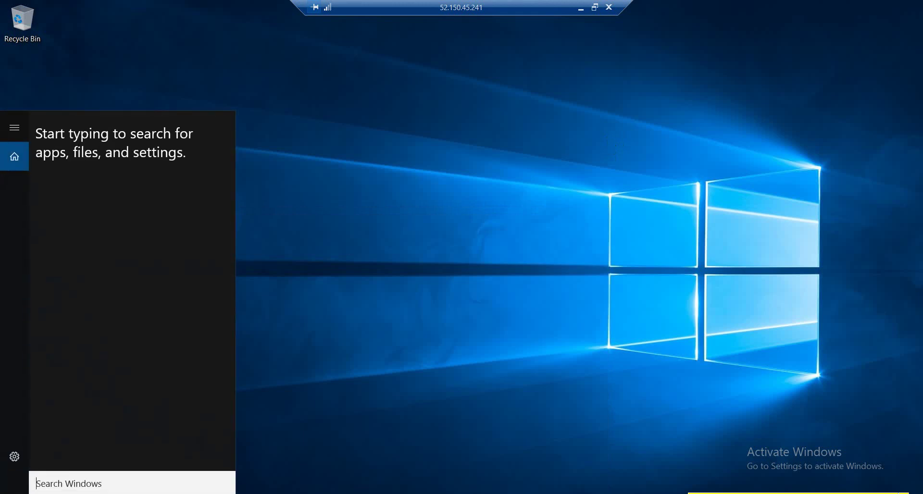
# Open cmd and run 'ping 172.16.2.200 -t', which returns Request timed out.
pyautogui.write('c')
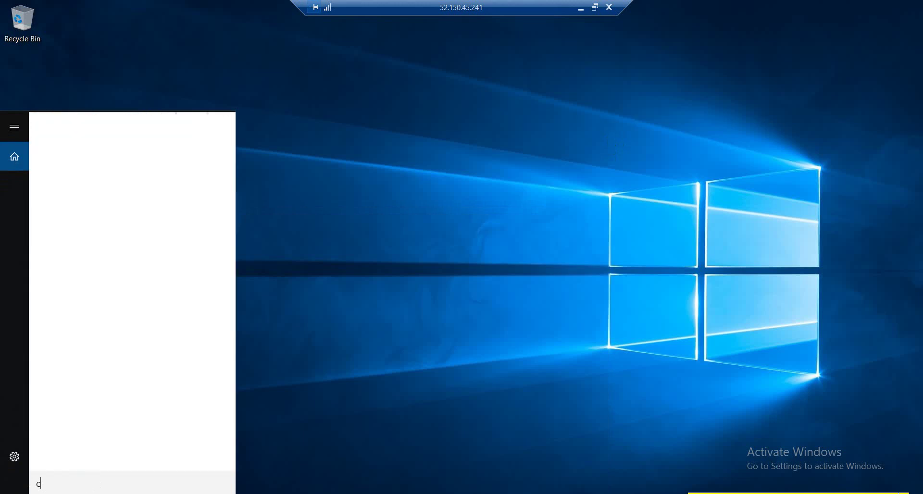
pyautogui.write('md')
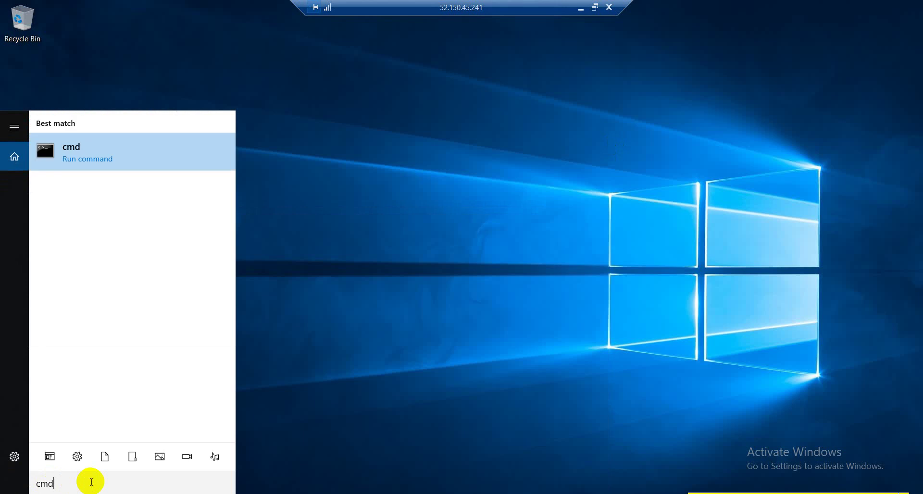
pyautogui.press('Return')
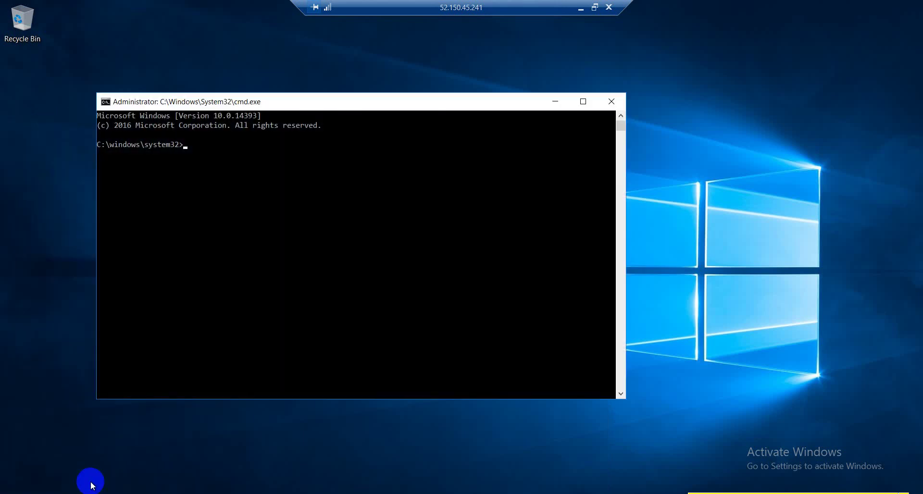
pyautogui.click(328, 250)
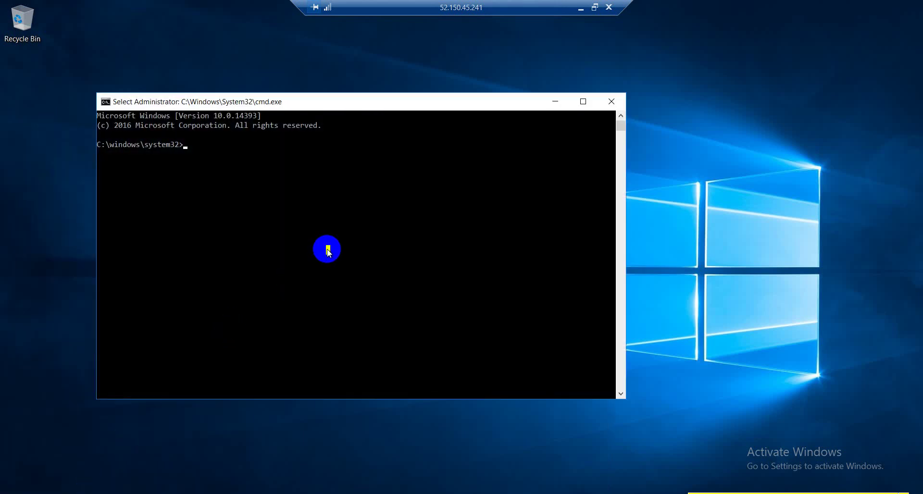
pyautogui.write('ping ')
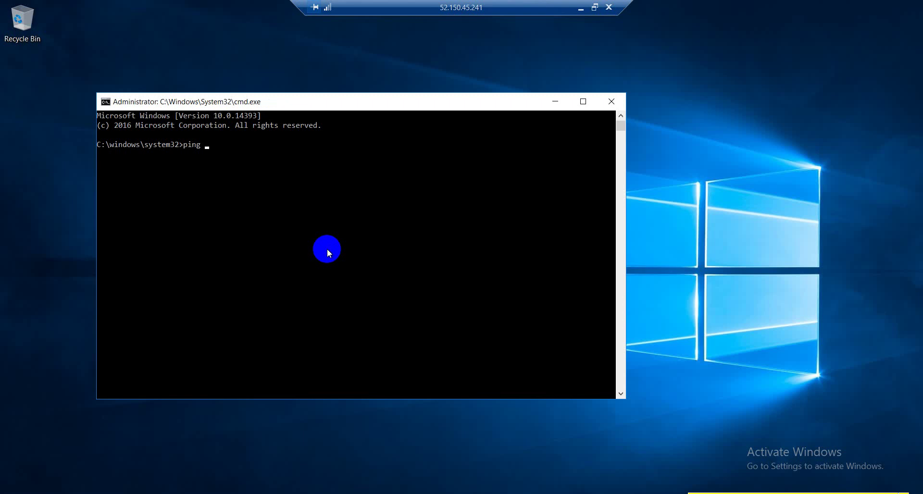
pyautogui.write('172.16.2.200 -t')
pyautogui.press('Return')
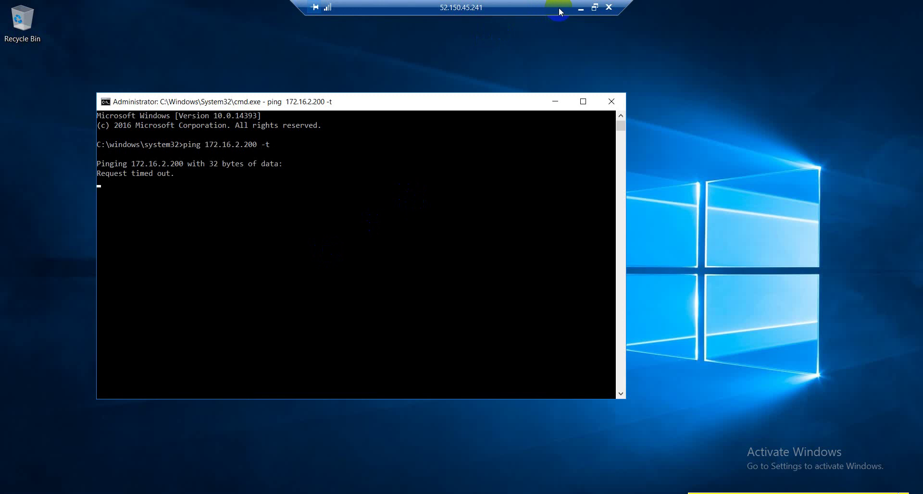
pyautogui.click(581, 7)
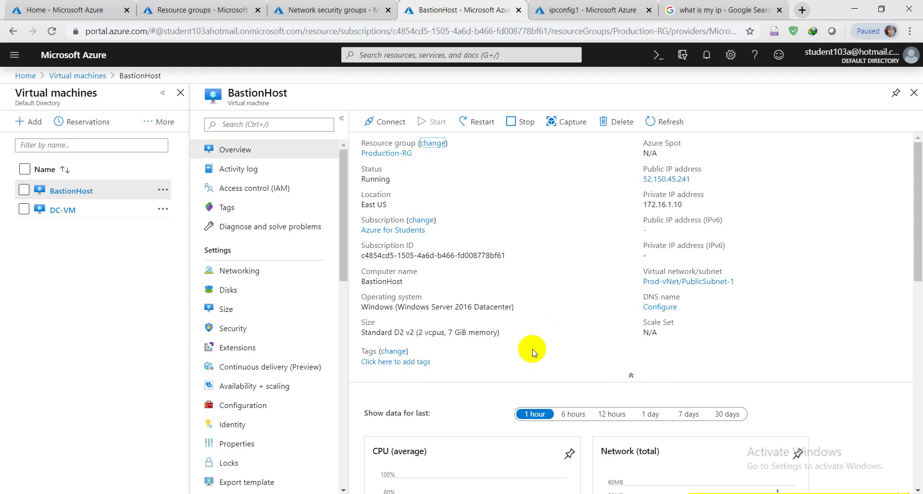
pyautogui.click(536, 11)
pyautogui.click(707, 59)
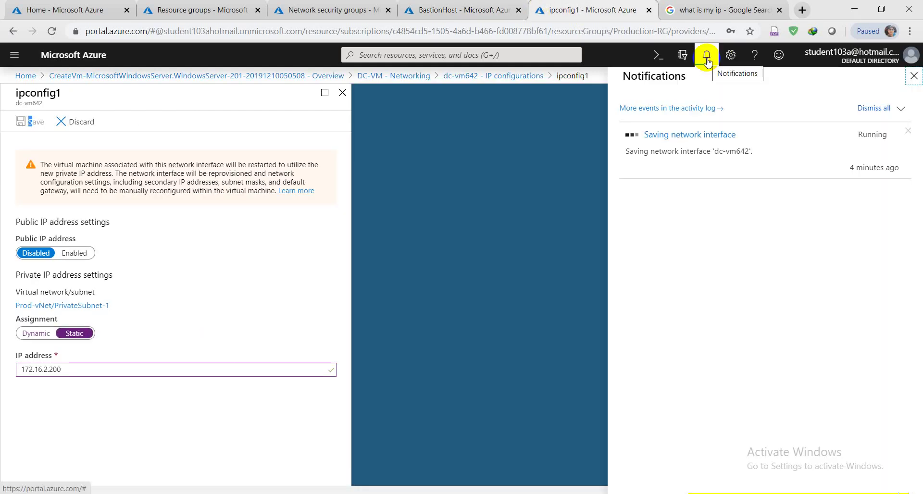
pyautogui.click(706, 59)
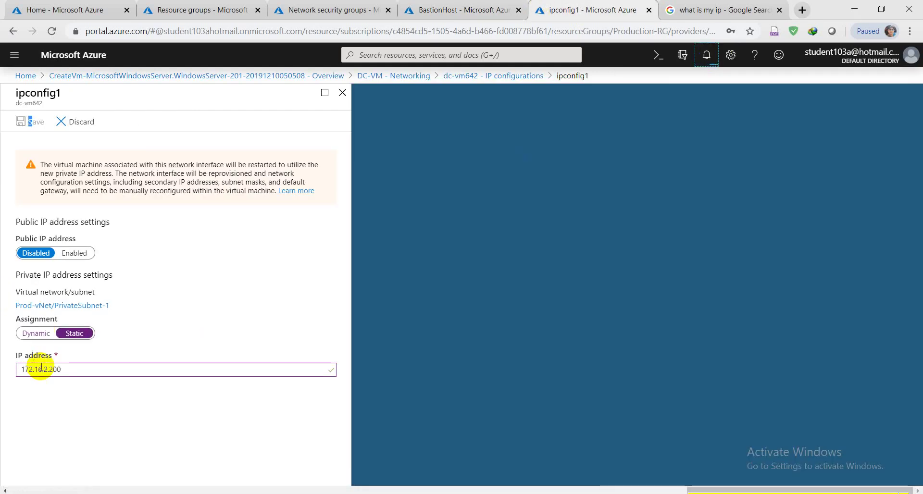
pyautogui.click(438, 5)
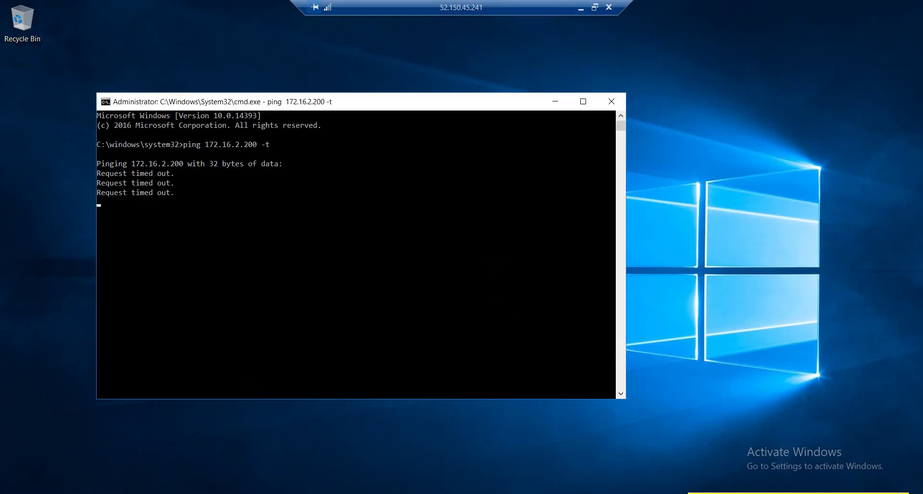
# On BastionHost, launch mstsc and start a connection to 172.16.2.200.
pyautogui.click(65, 486)
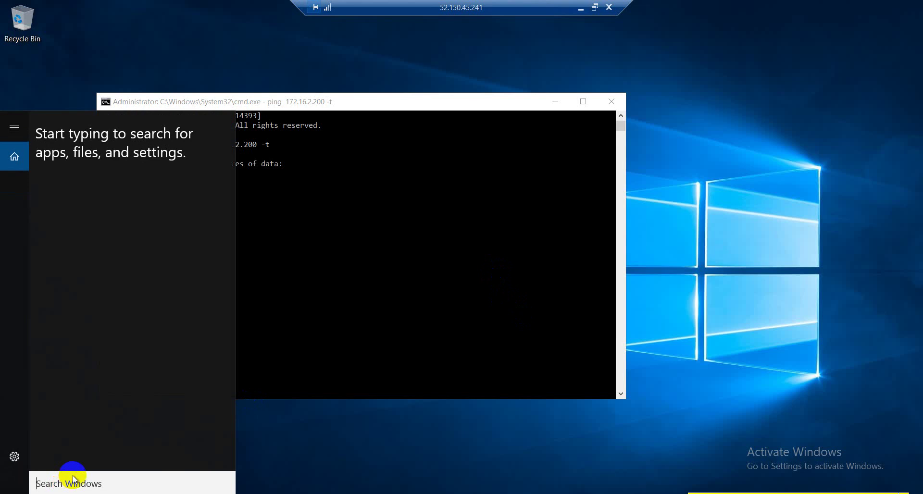
pyautogui.write('mstsc')
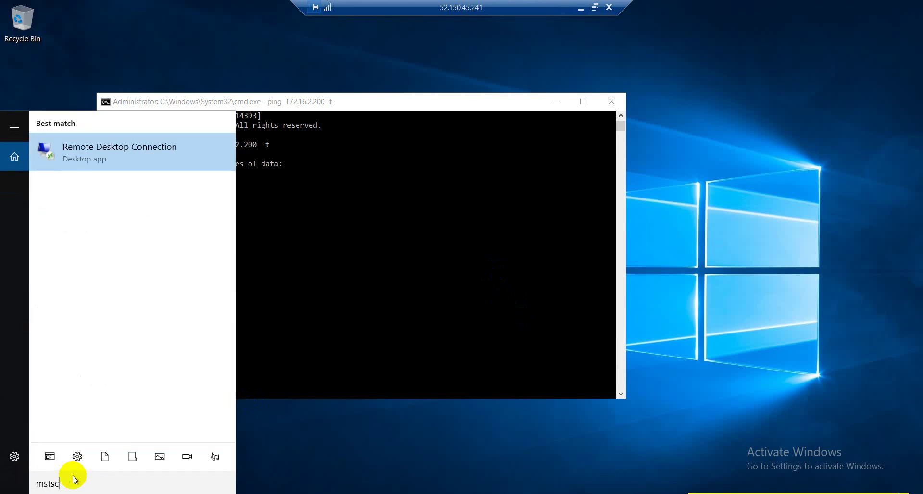
pyautogui.press('Return')
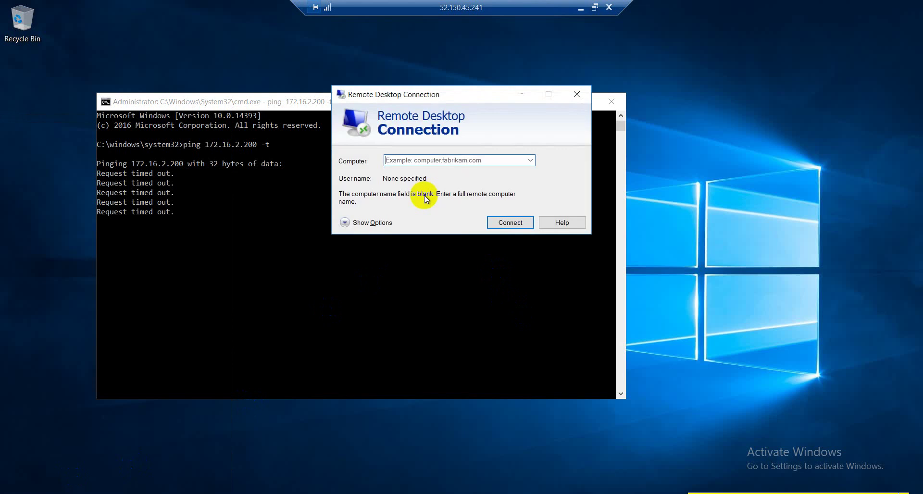
pyautogui.click(455, 159)
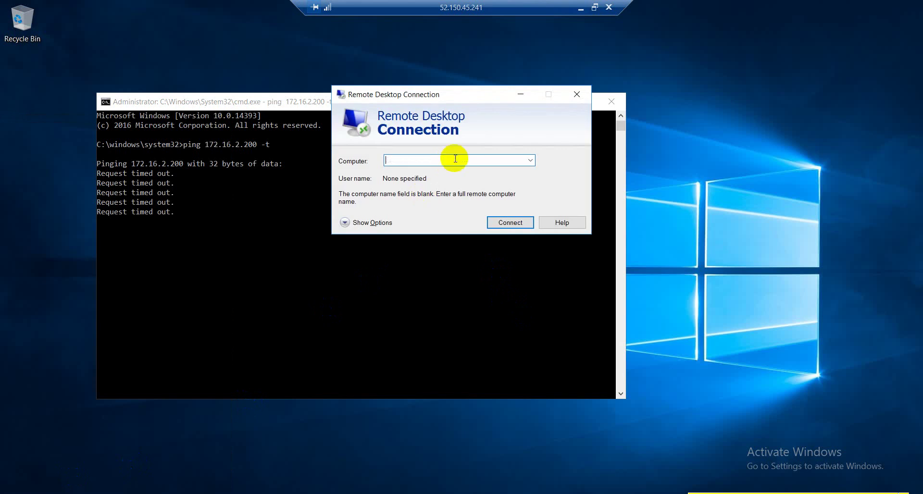
pyautogui.write('172')
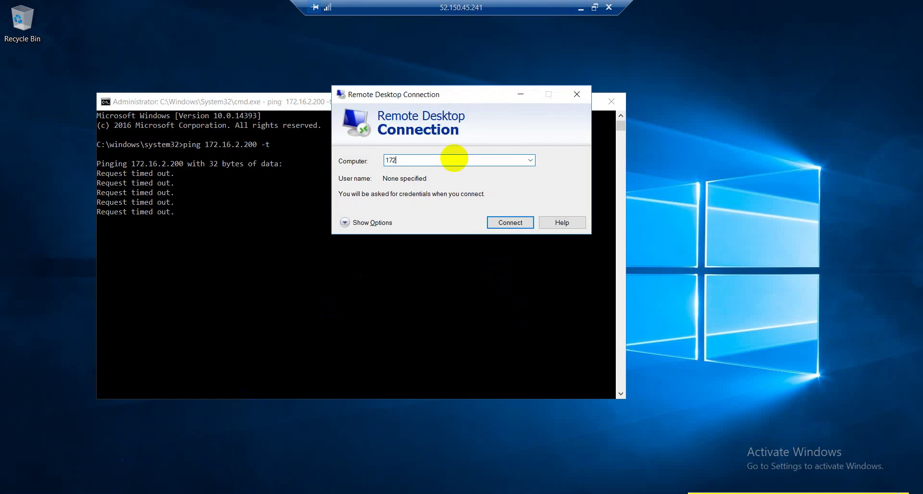
pyautogui.write('.16.2.200')
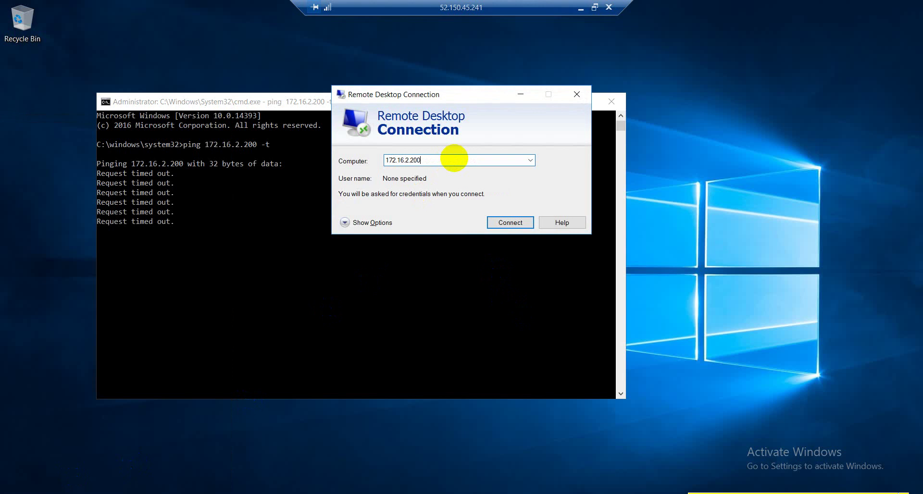
pyautogui.press('Return')
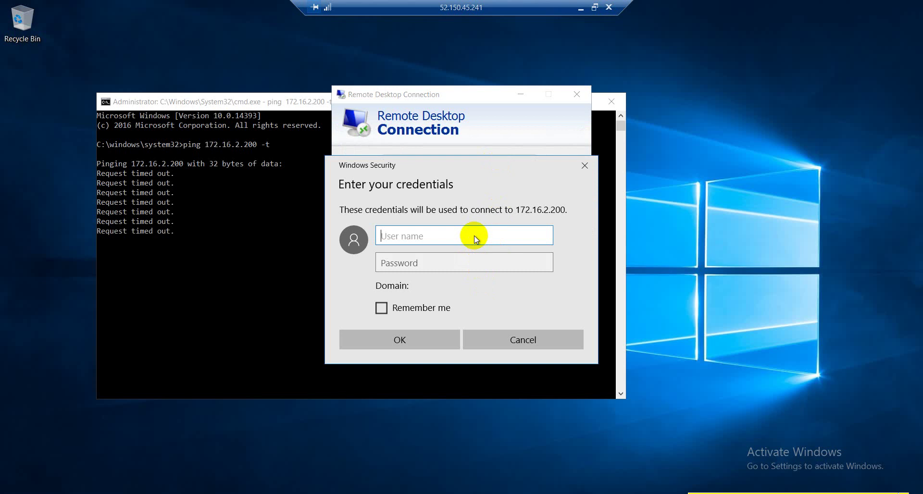
# Enter the admin user name and password in Windows Security and submit them.
pyautogui.write('azureadmin')
pyautogui.press('Tab')
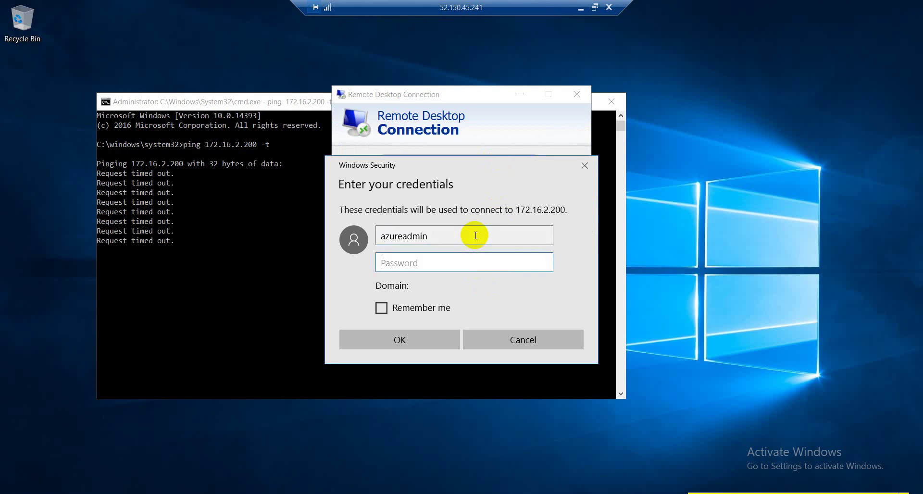
pyautogui.write('******')
pyautogui.press('capslock')
pyautogui.write('********')
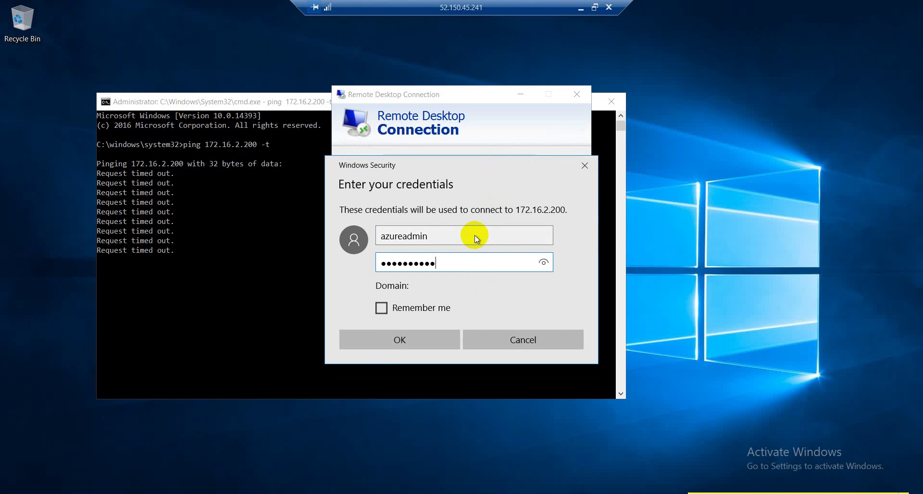
pyautogui.press('Return')
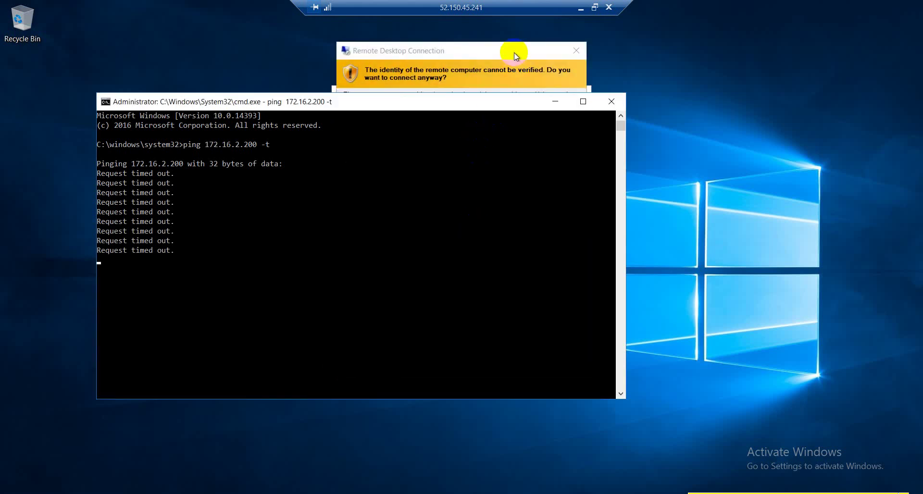
pyautogui.click(514, 53)
# Accept the unverified certificate and view the 172.16.2.200 session full screen.
pyautogui.click(495, 264)
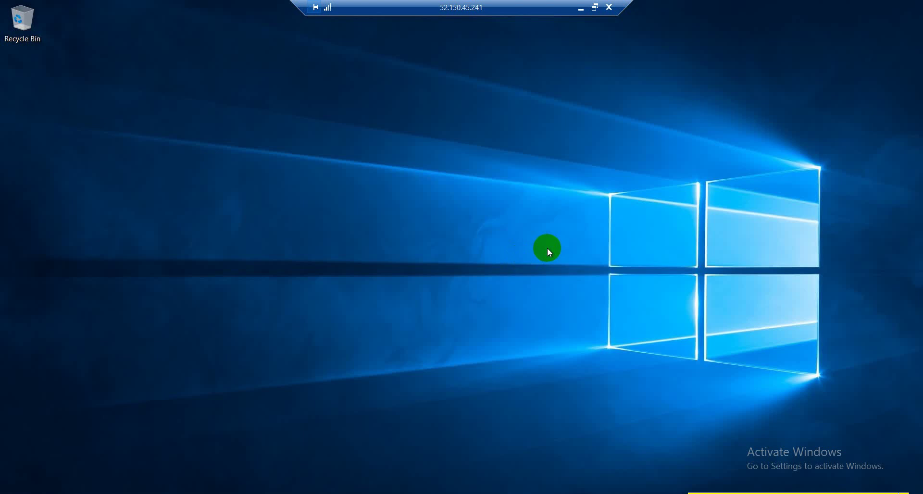
pyautogui.click(595, 7)
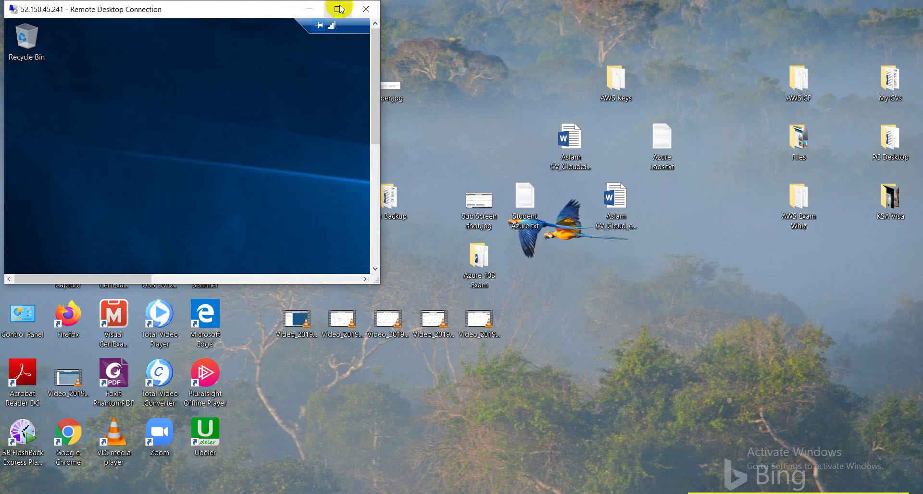
pyautogui.click(339, 8)
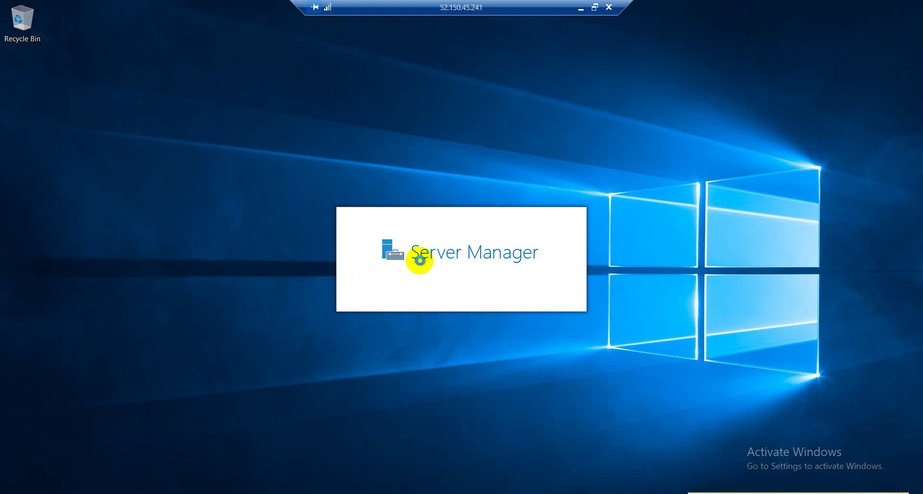
pyautogui.click(316, 7)
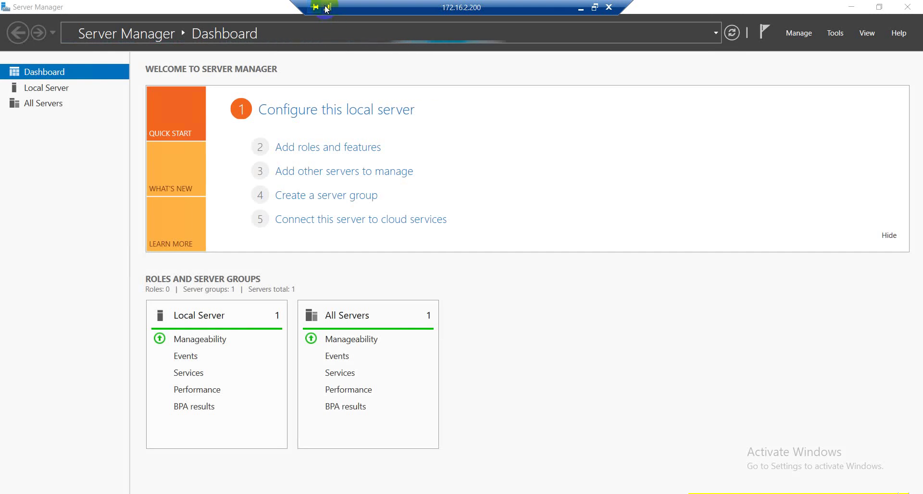
pyautogui.click(595, 8)
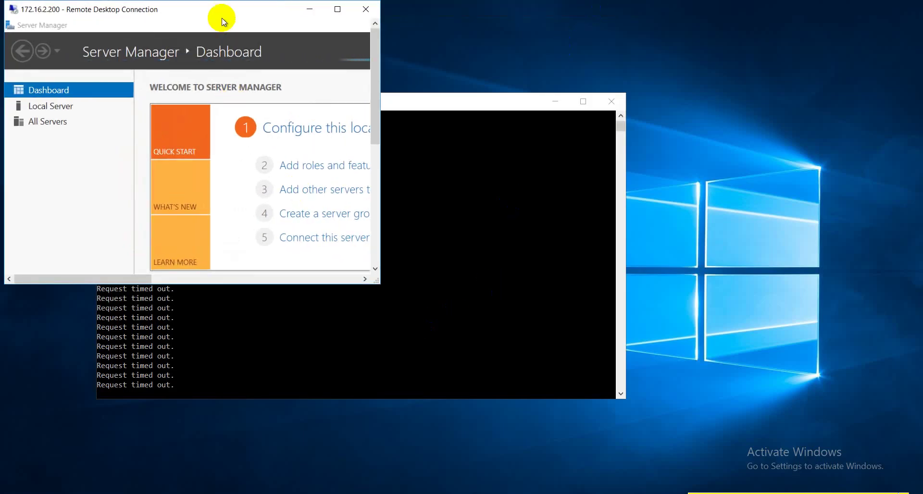
pyautogui.moveTo(255, 7); pyautogui.dragTo(677, 2)
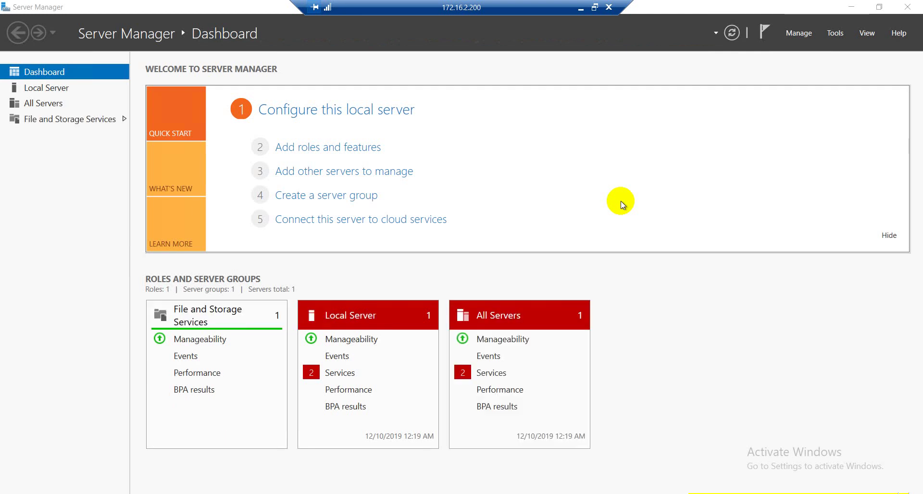
pyautogui.click(314, 148)
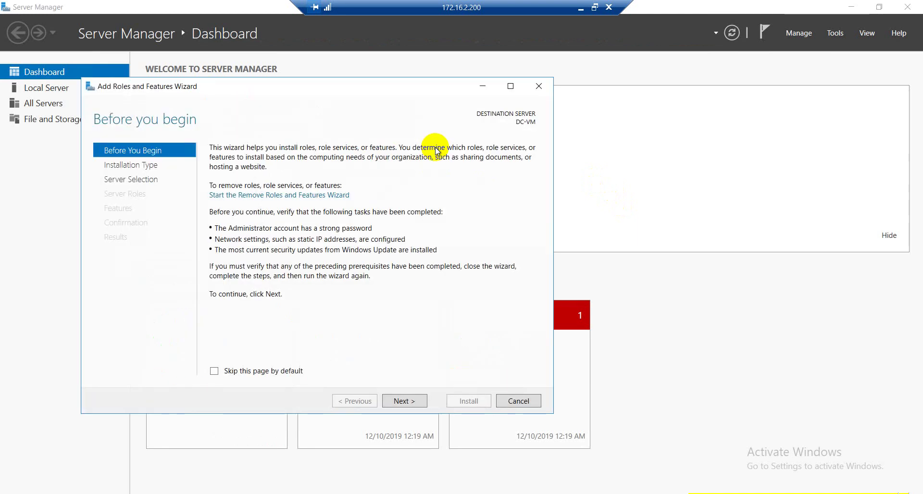
pyautogui.click(401, 401)
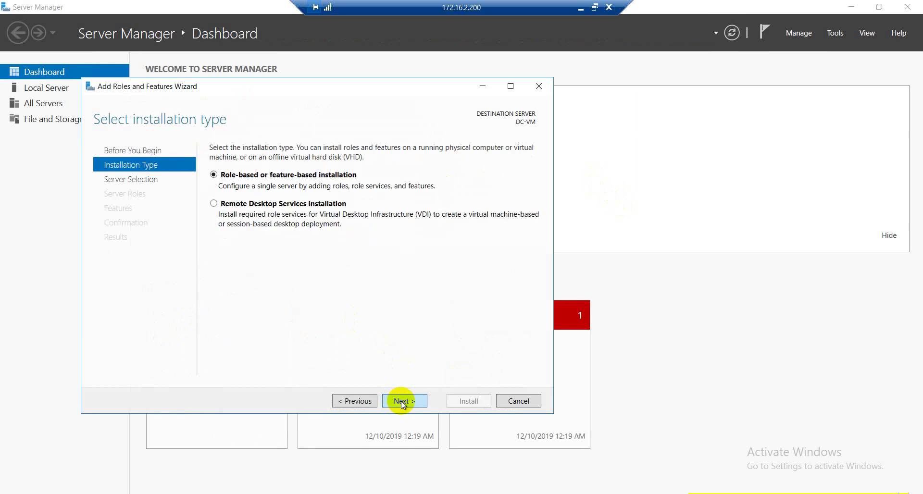
pyautogui.click(519, 401)
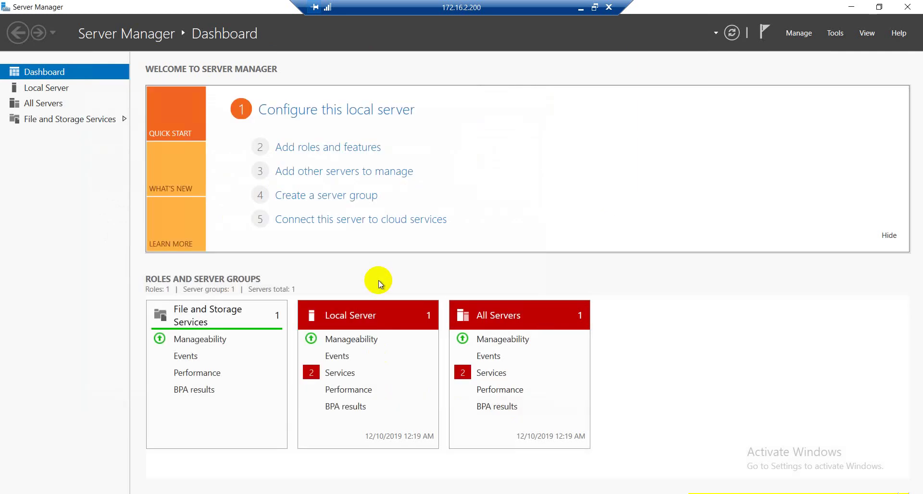
pyautogui.click(833, 33)
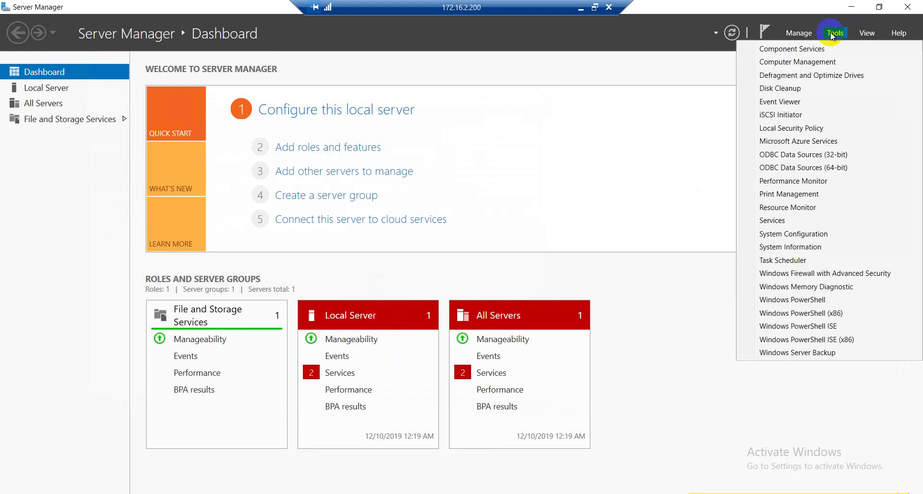
pyautogui.click(812, 65)
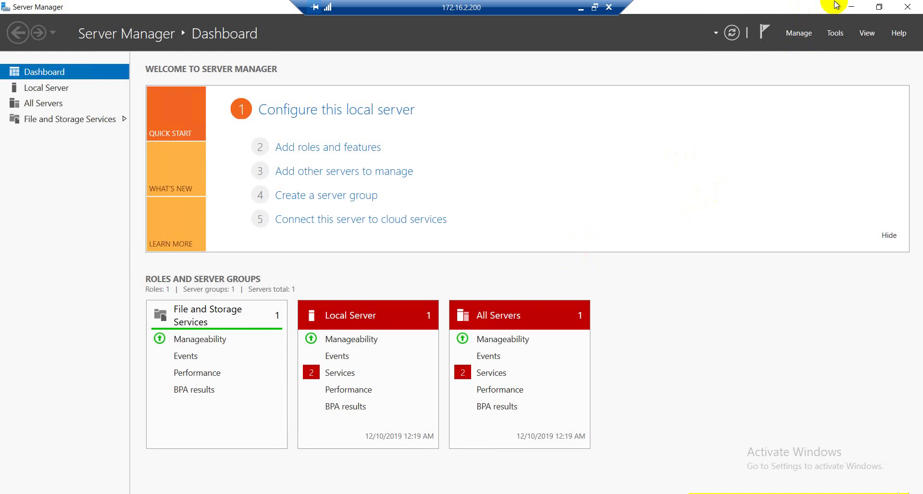
pyautogui.click(854, 7)
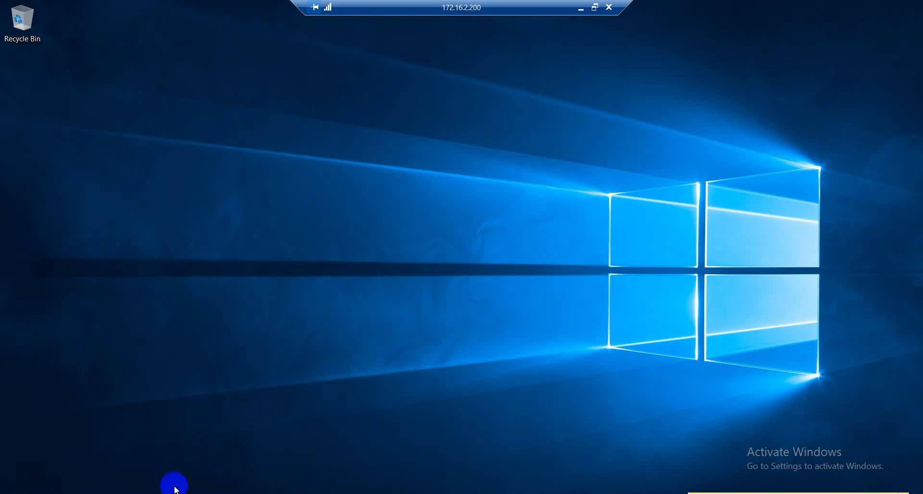
pyautogui.click(174, 490)
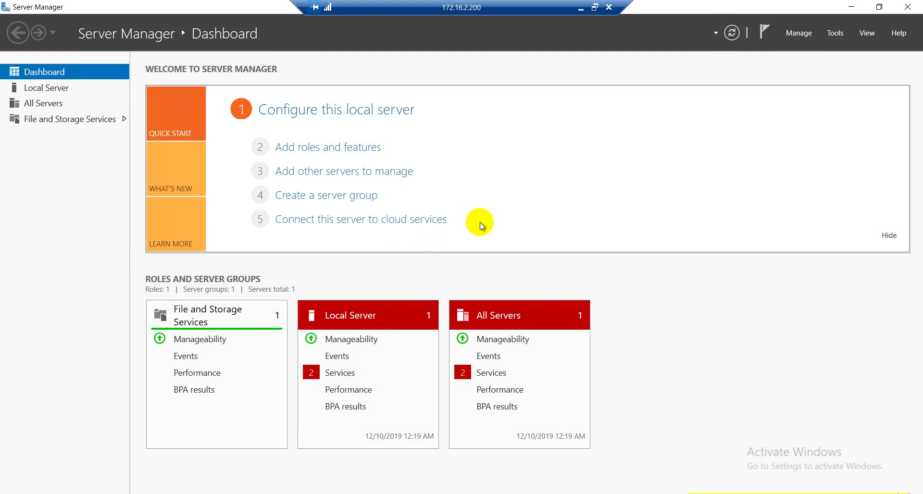
pyautogui.click(834, 33)
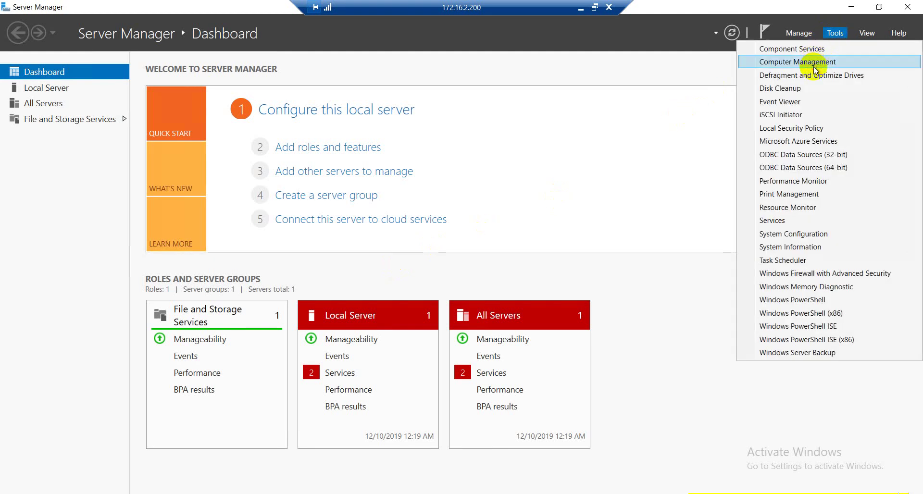
pyautogui.click(813, 66)
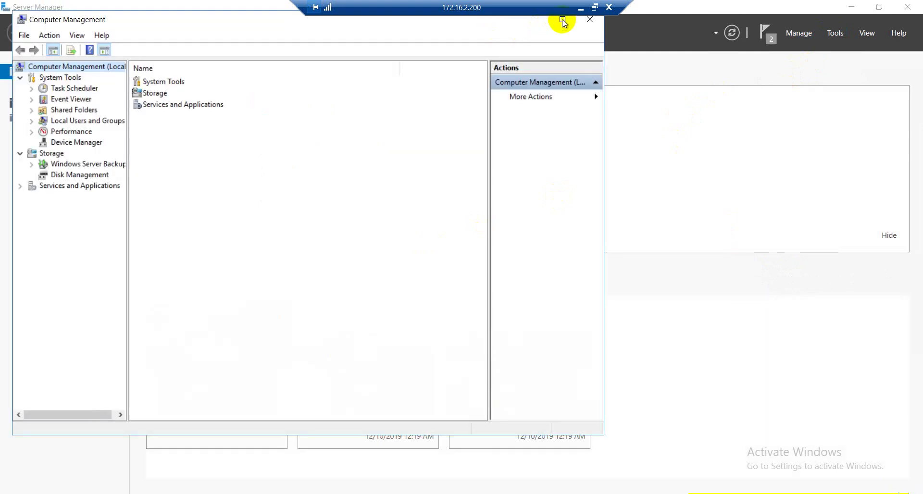
pyautogui.click(562, 20)
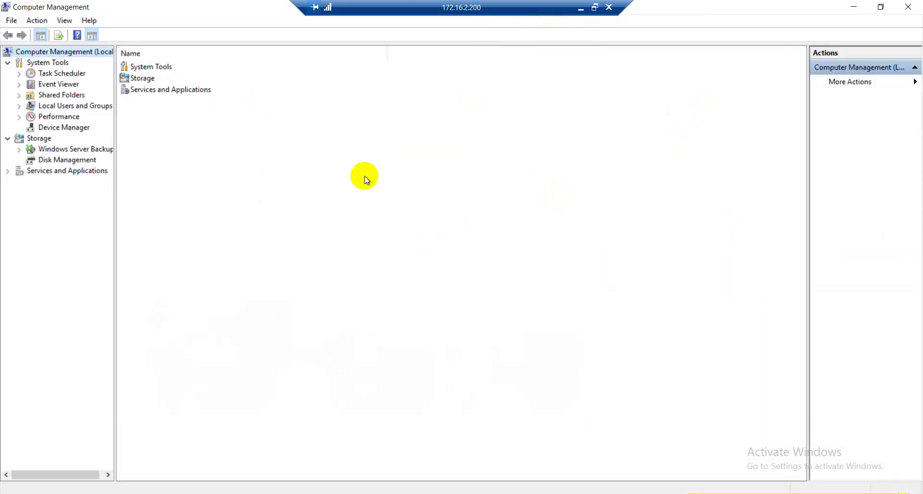
pyautogui.click(47, 105)
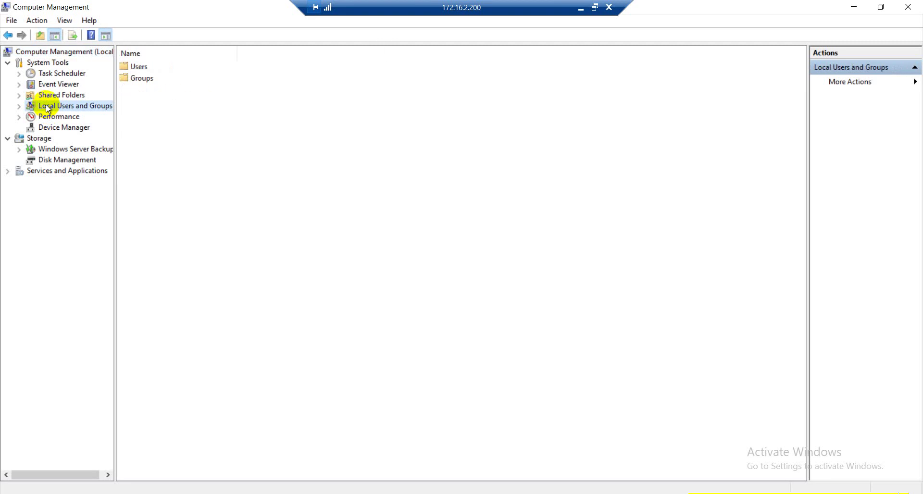
pyautogui.click(19, 105)
pyautogui.click(58, 116)
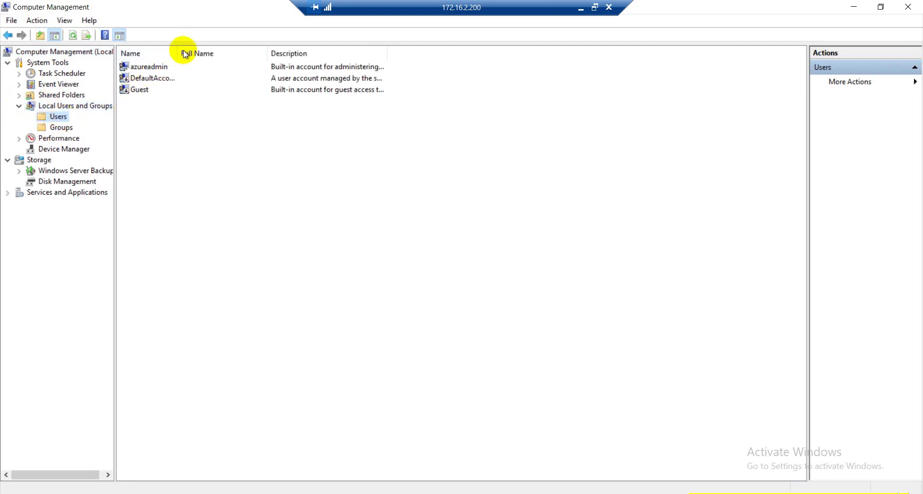
pyautogui.moveTo(178, 54); pyautogui.dragTo(254, 52)
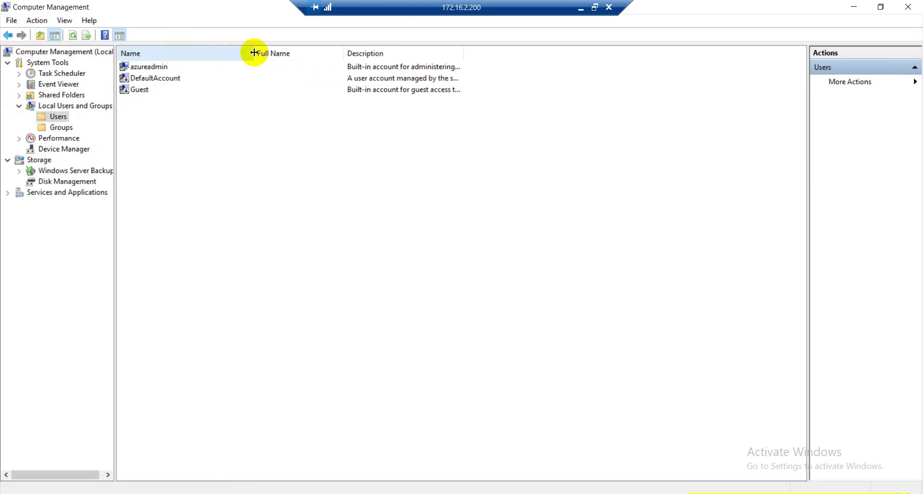
pyautogui.click(60, 128)
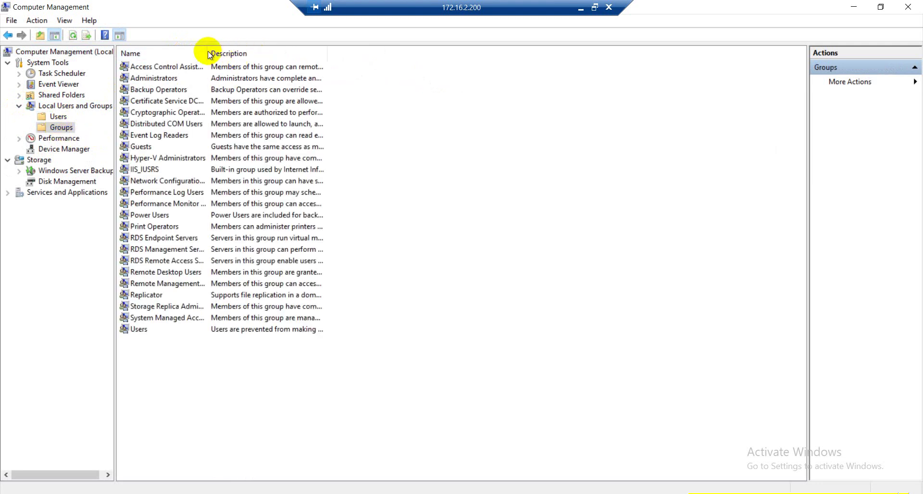
pyautogui.moveTo(208, 54); pyautogui.dragTo(357, 41)
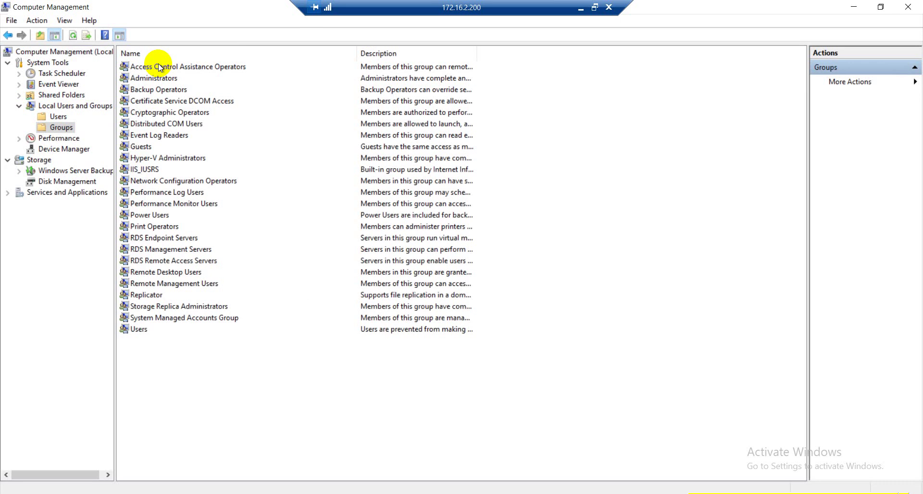
pyautogui.click(57, 117)
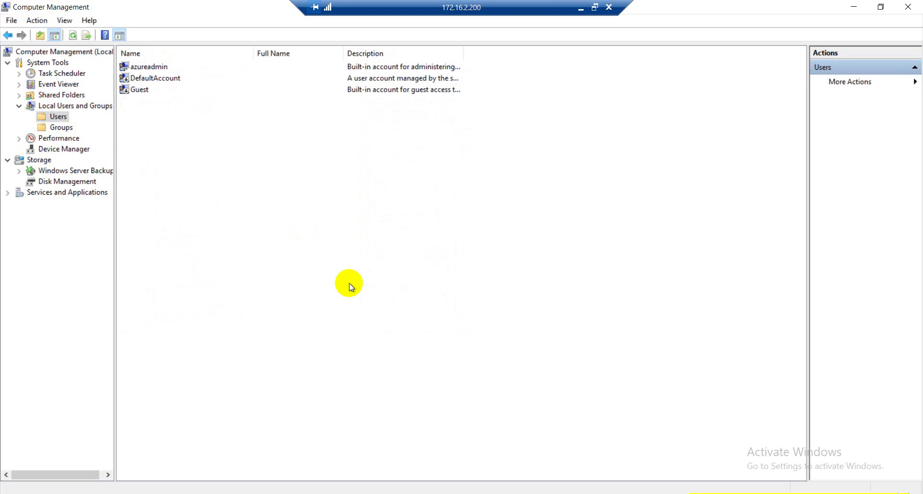
pyautogui.hotkey('alt', 'Tab')
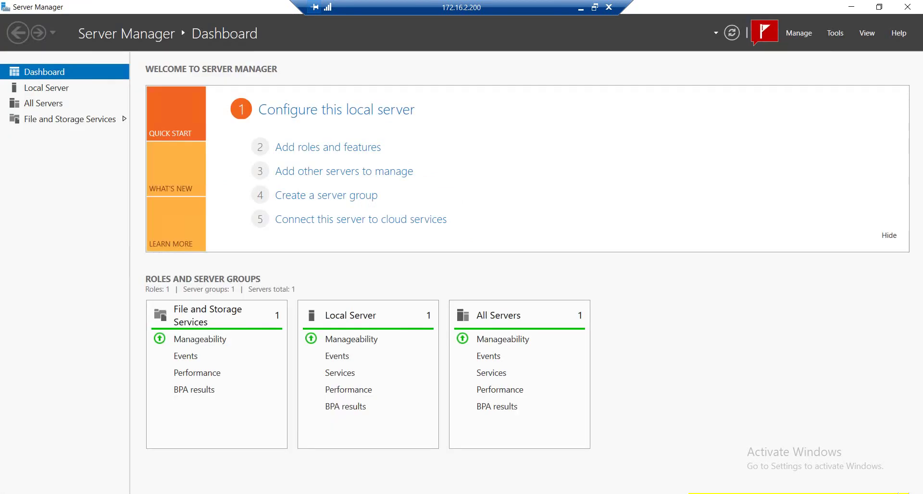
# Start Add Roles and Features on DC-VM and select Active Directory Domain Services with its management features.
pyautogui.click(356, 147)
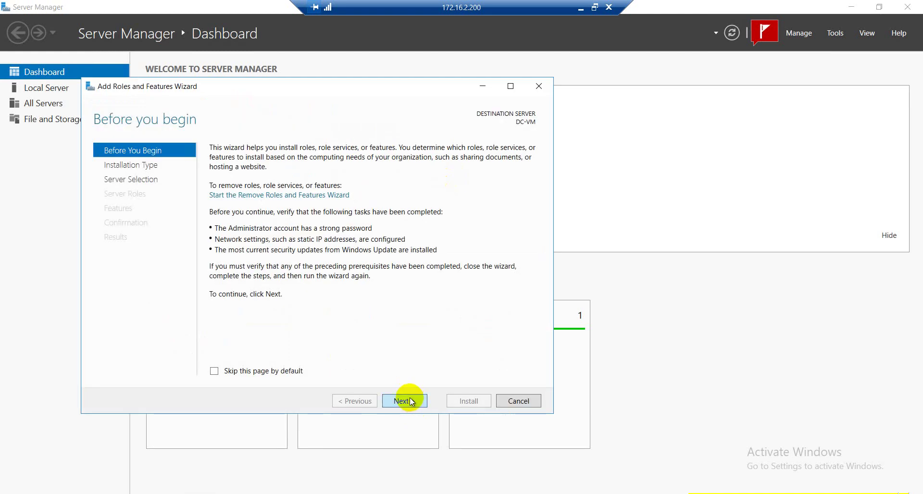
pyautogui.click(410, 401)
pyautogui.click(410, 401)
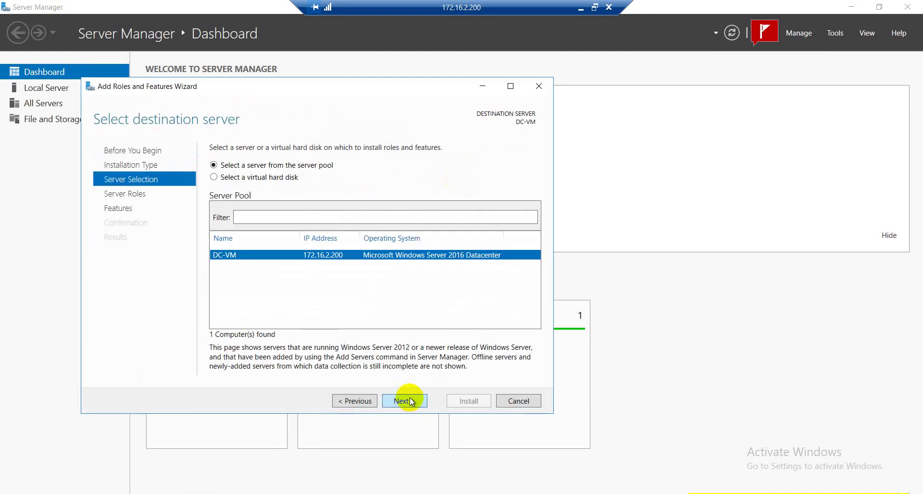
pyautogui.click(409, 401)
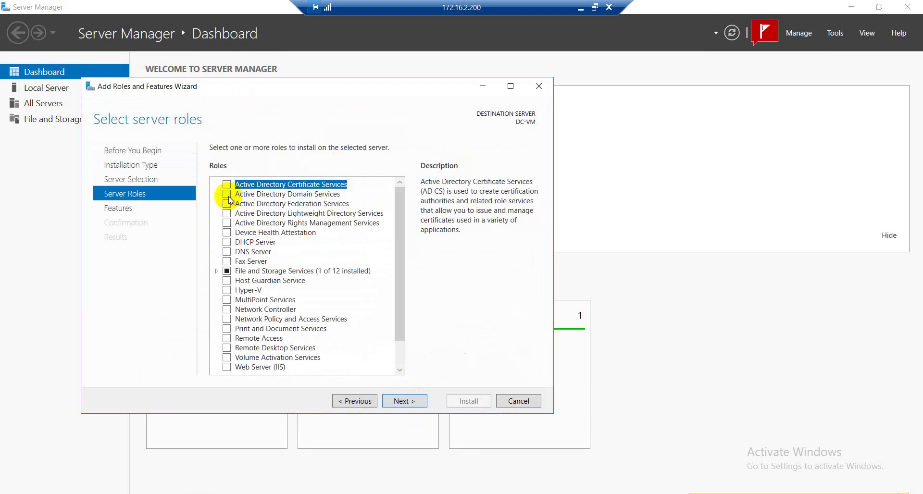
pyautogui.click(227, 196)
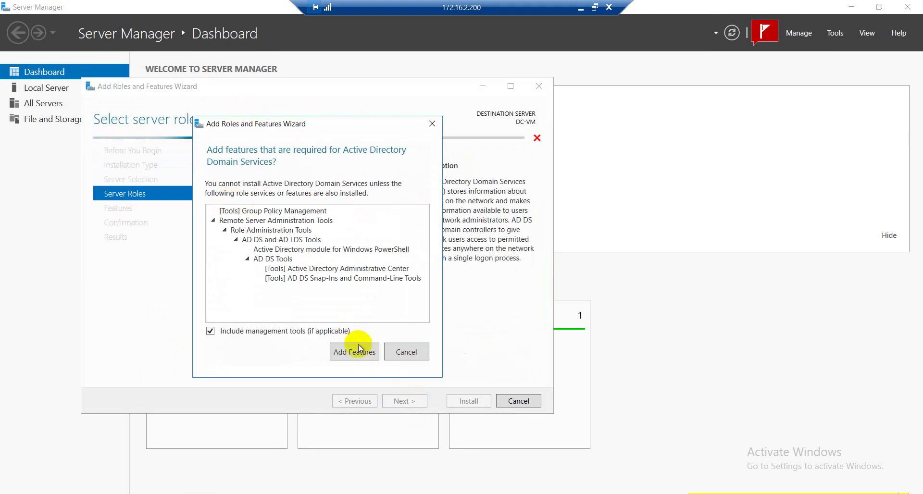
pyautogui.click(338, 292)
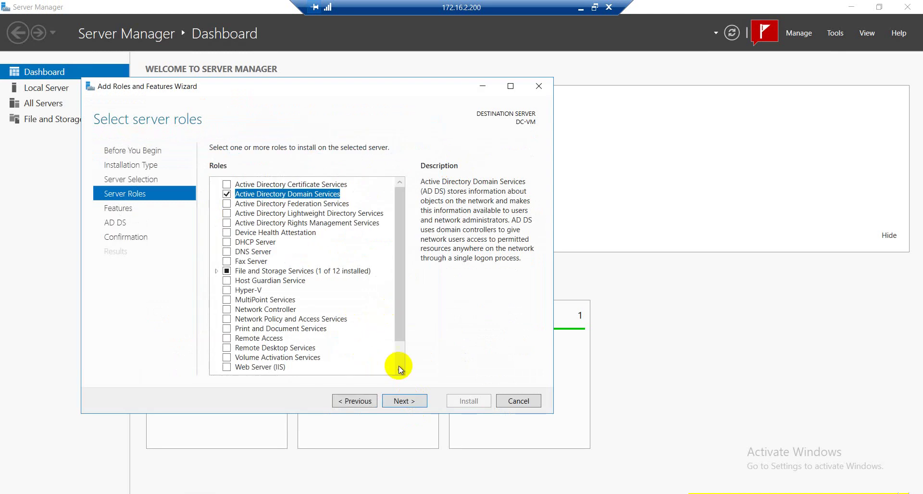
# Skip extra features, allow automatic restart, and start the installation.
pyautogui.click(404, 401)
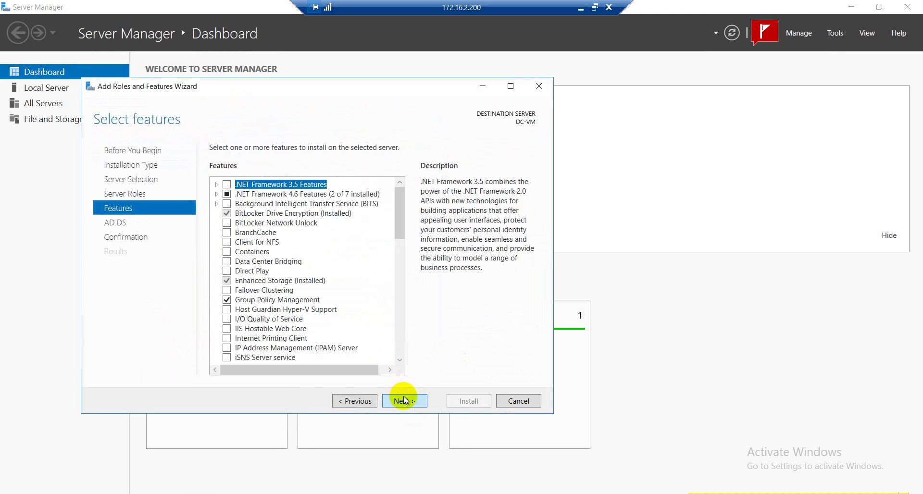
pyautogui.click(404, 400)
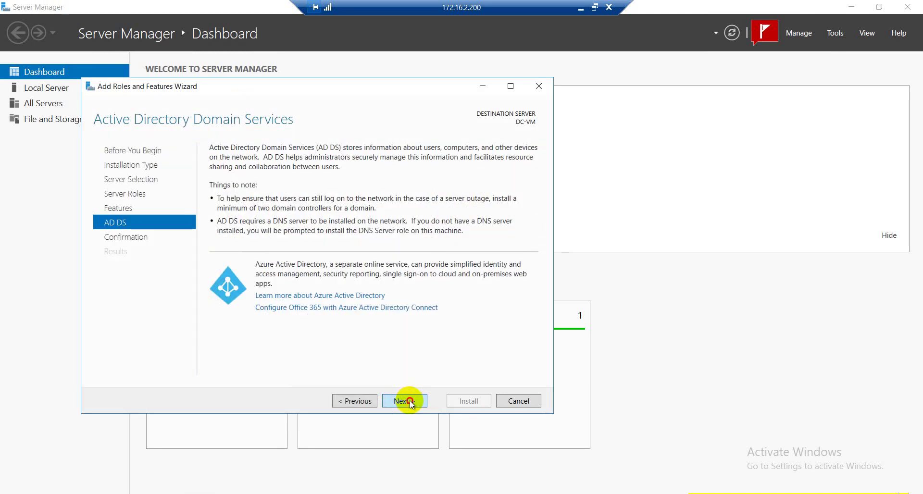
pyautogui.click(409, 400)
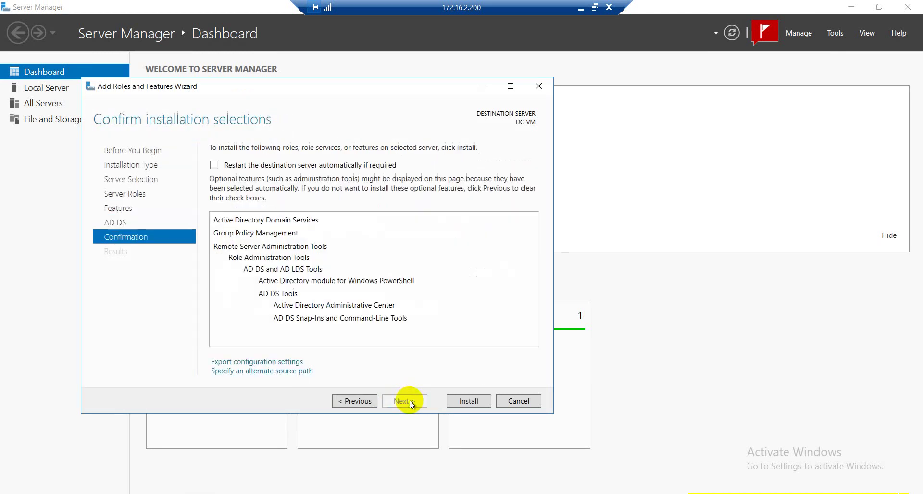
pyautogui.click(214, 166)
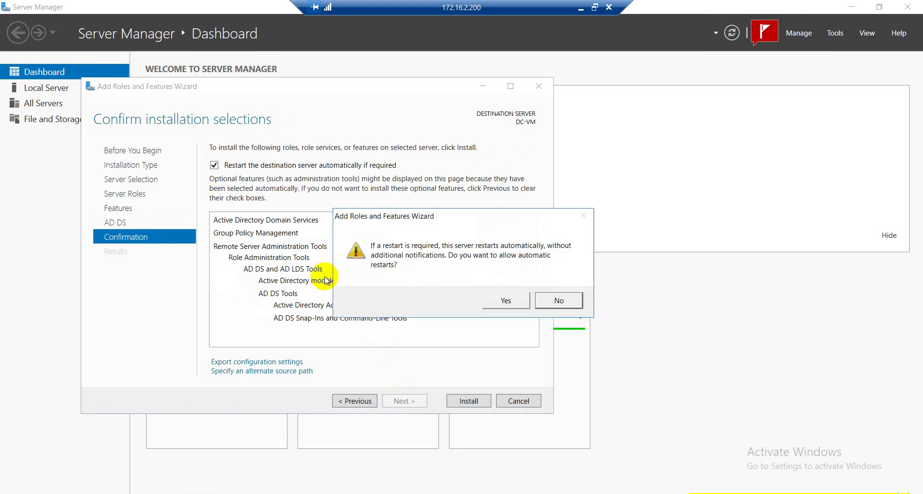
pyautogui.click(507, 301)
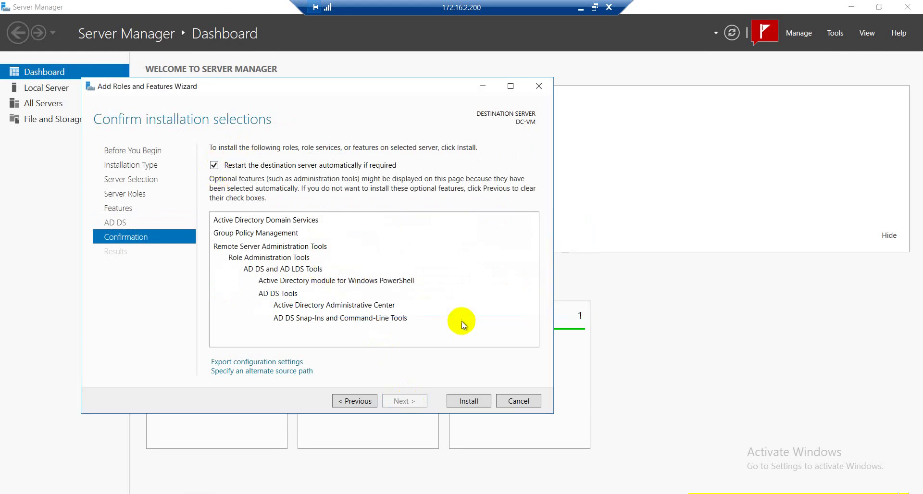
pyautogui.click(475, 401)
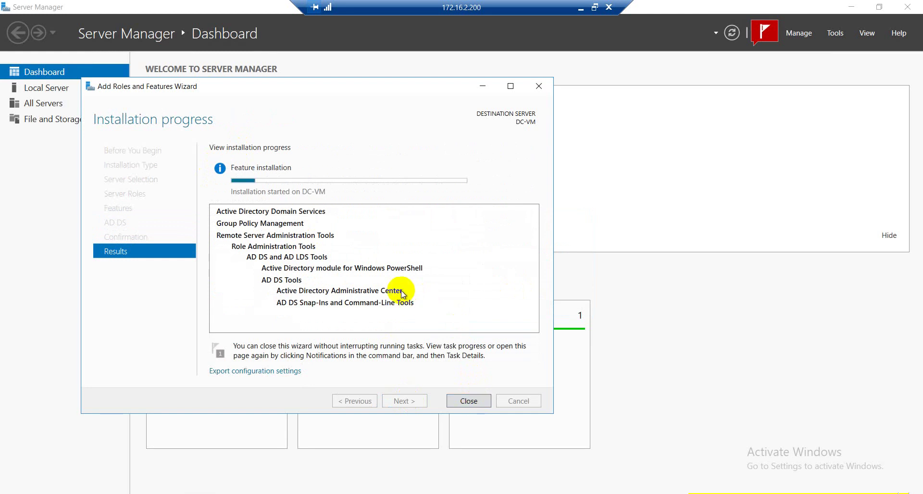
# Wait for AD DS installation to succeed on DC-VM, then choose 'Promote this server to a domain controller'.
pyautogui.click(216, 493)
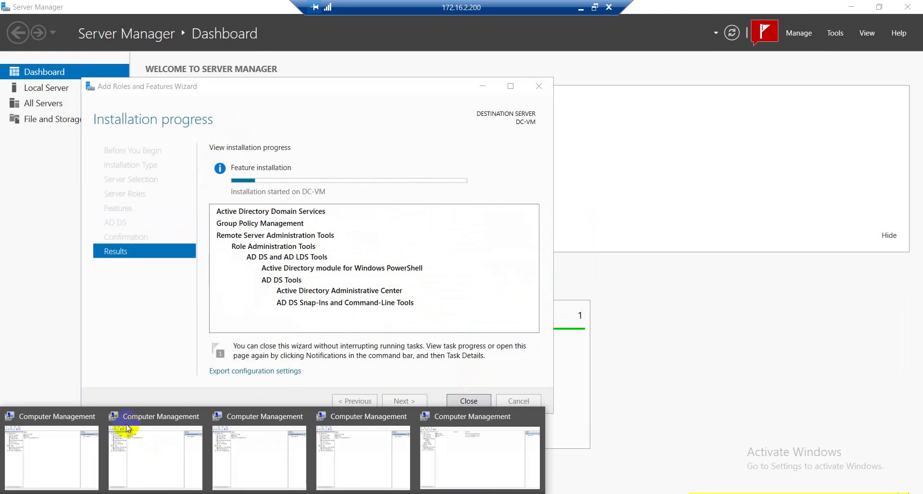
pyautogui.moveTo(95, 418)
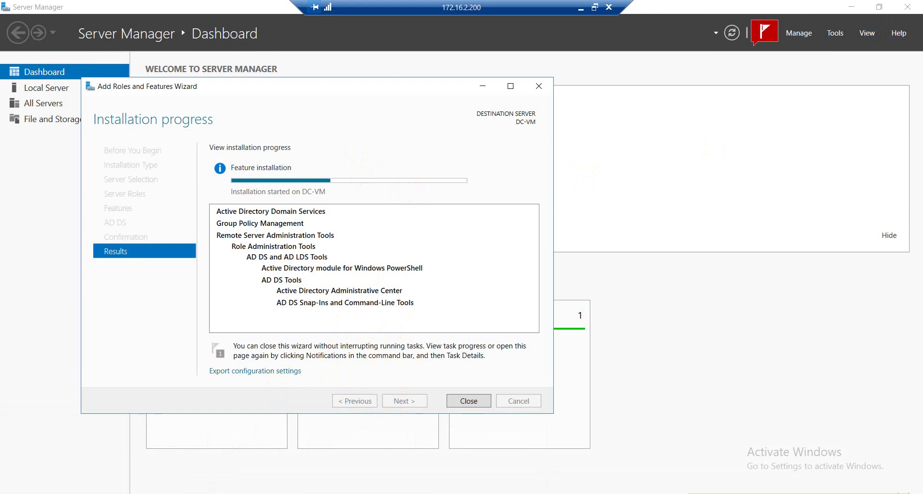
pyautogui.moveTo(221, 493)
pyautogui.moveTo(301, 417)
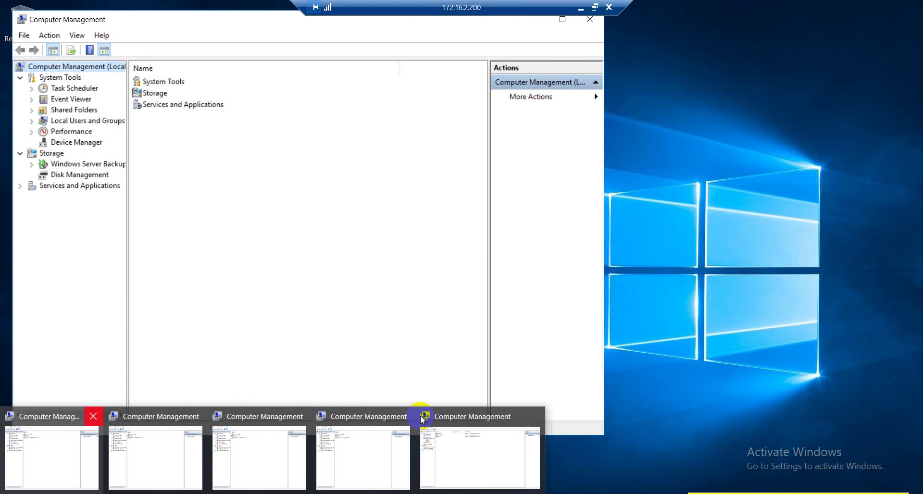
pyautogui.moveTo(535, 419)
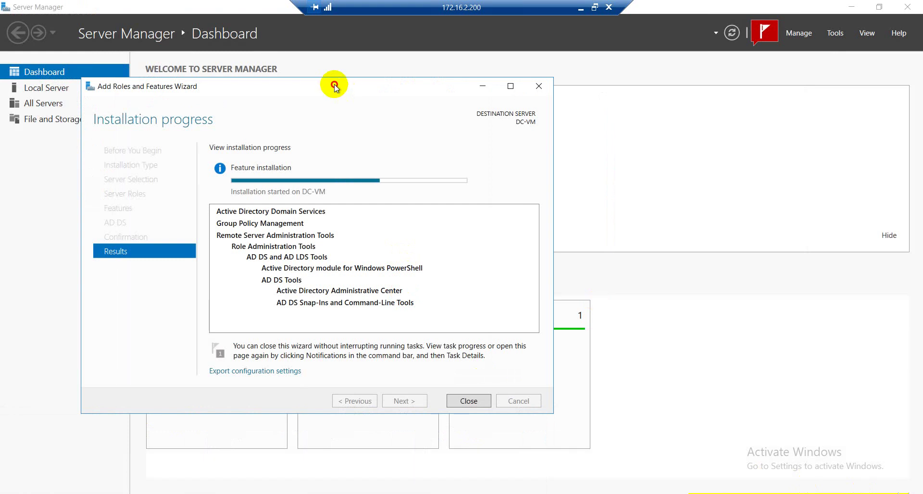
pyautogui.moveTo(334, 83); pyautogui.dragTo(341, 82)
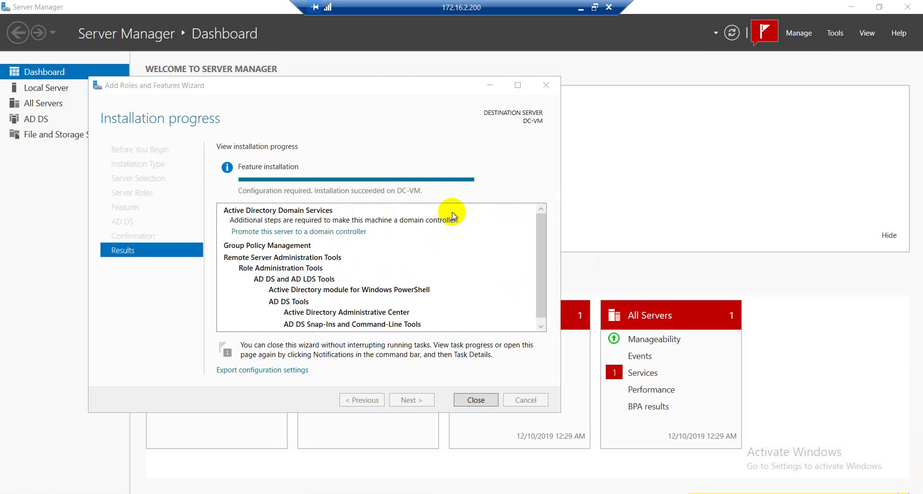
pyautogui.click(339, 232)
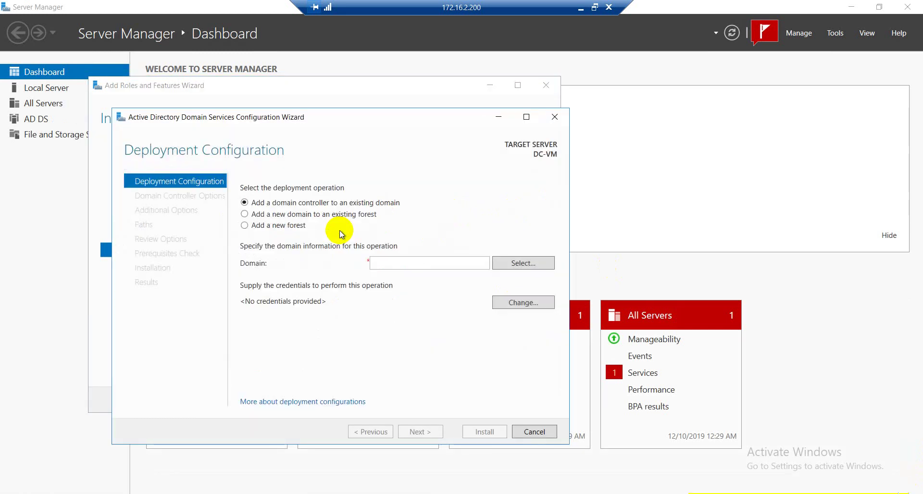
# Select 'Add a new forest' with root domain name mylab.local and continue.
pyautogui.click(294, 226)
pyautogui.click(418, 262)
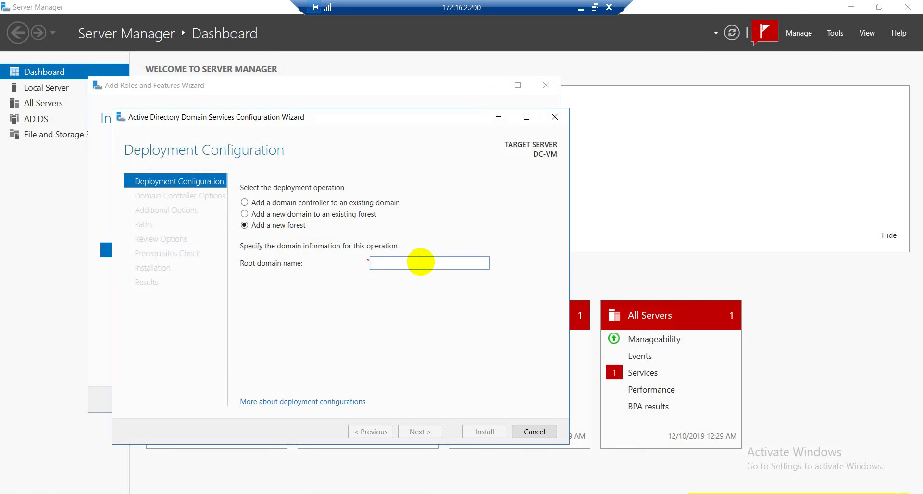
pyautogui.write('mykmy')
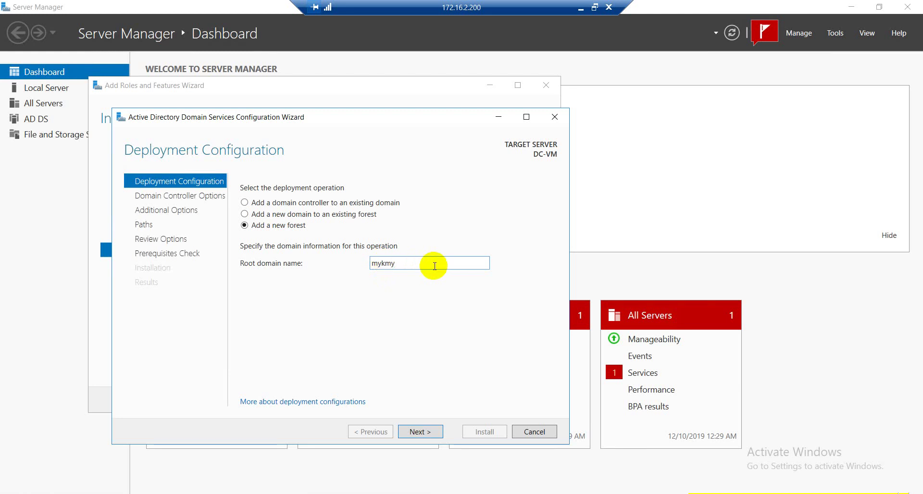
pyautogui.press('BackSpace')
pyautogui.press('BackSpace')
pyautogui.press('BackSpace')
pyautogui.write('lab.local')
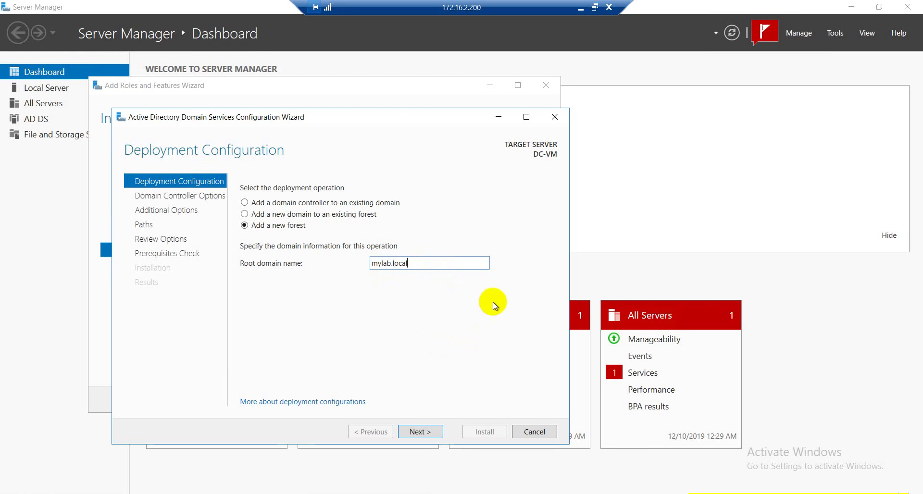
pyautogui.click(429, 433)
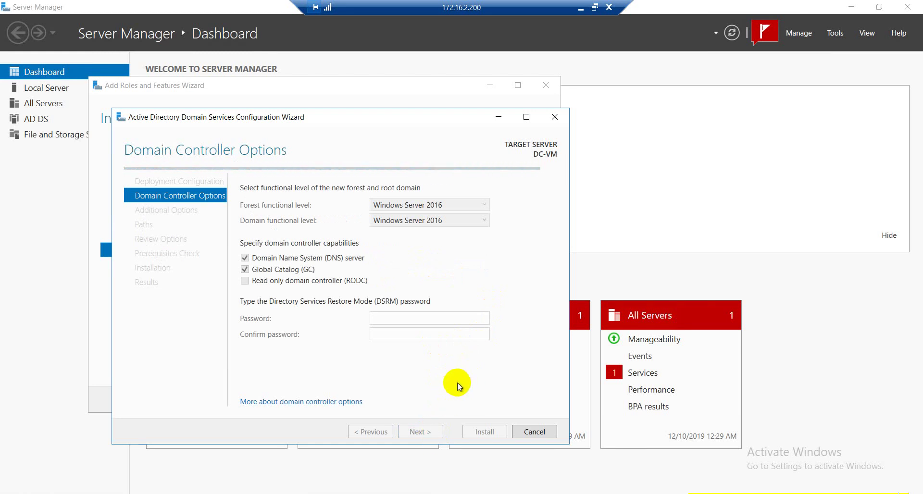
# Enter and confirm the DSRM password.
pyautogui.click(408, 316)
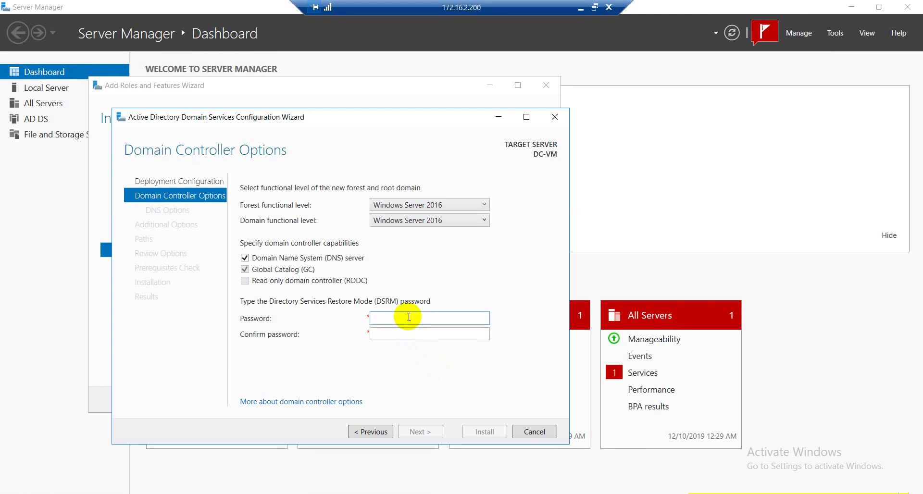
pyautogui.write('Passwo')
pyautogui.press('Tab')
pyautogui.write('Pas')
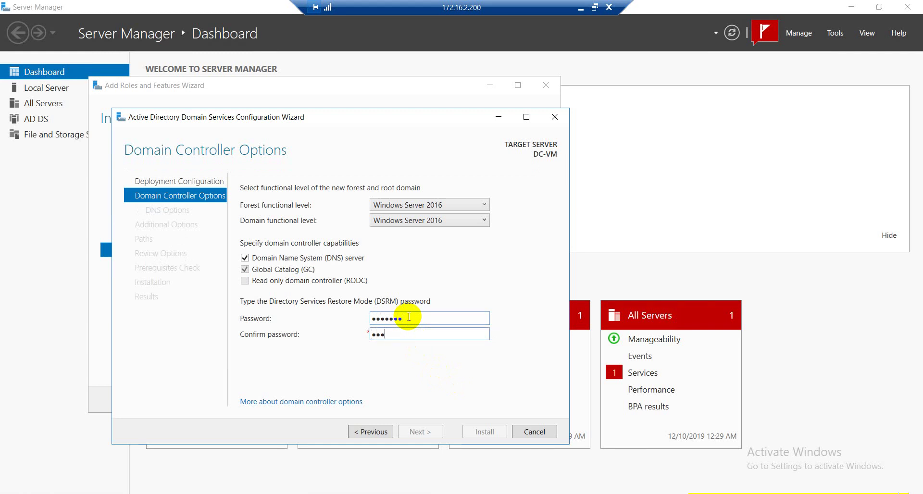
pyautogui.write('swor')
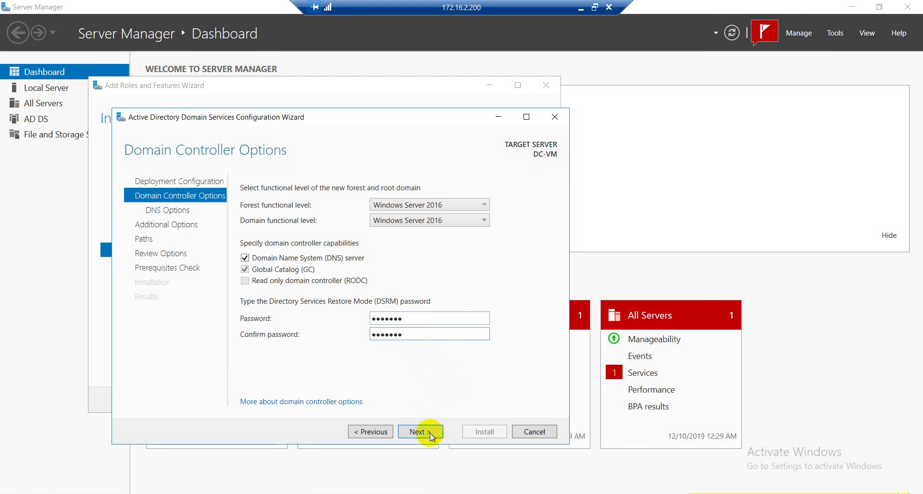
# Accept default DNS, NetBIOS name MYLAB and default NTDS/SYSVOL paths through to Review Options.
pyautogui.click(430, 433)
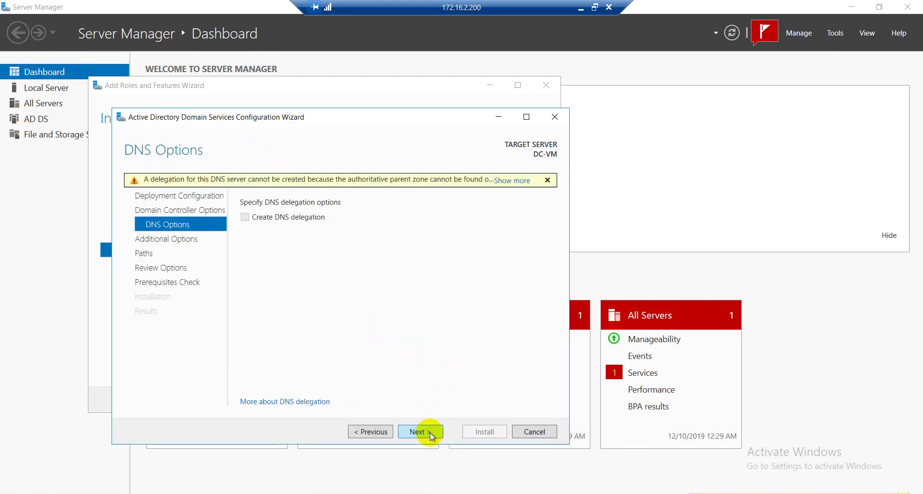
pyautogui.click(430, 433)
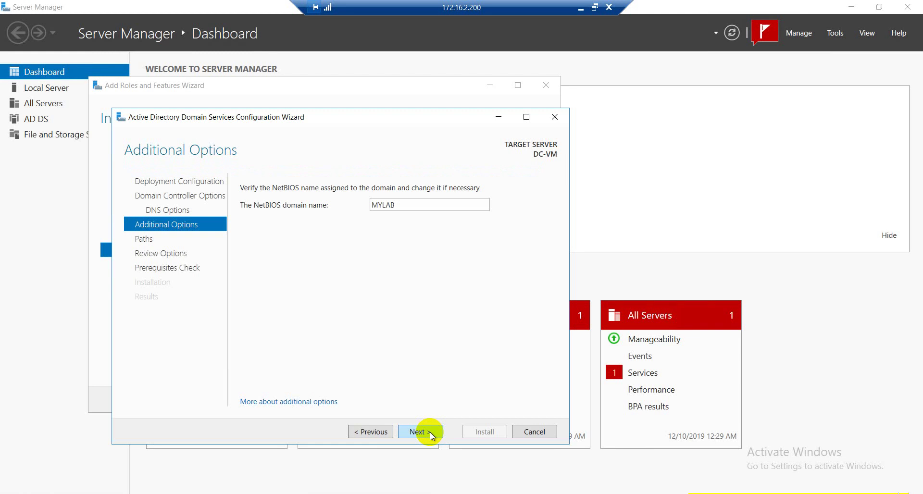
pyautogui.click(429, 431)
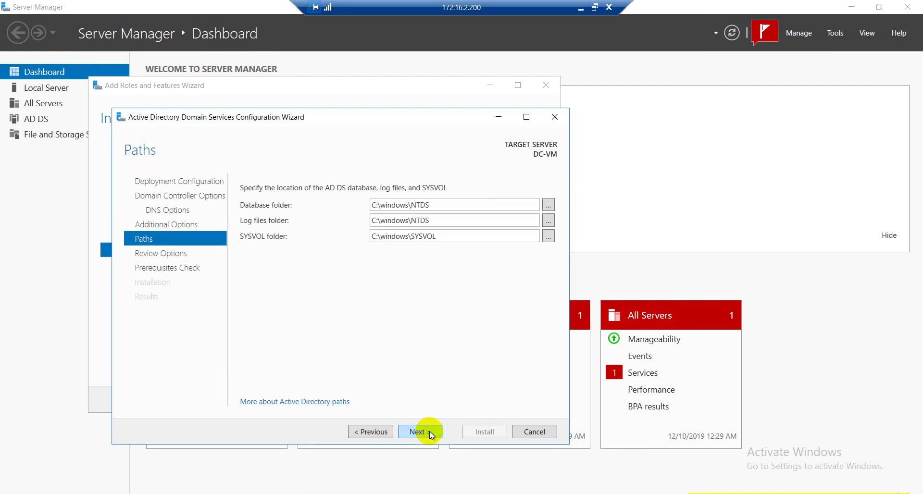
pyautogui.click(429, 432)
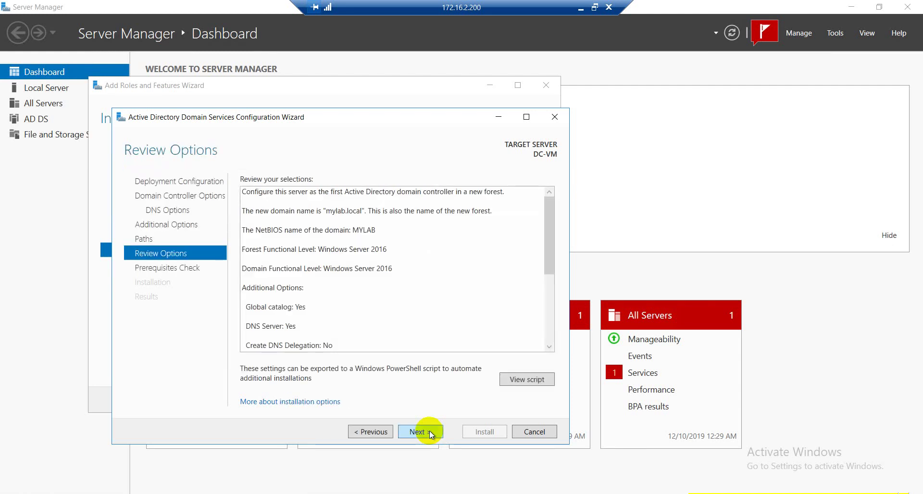
# Accept the review options, check the passed prerequisite results with warnings, and start the DC-VM promotion install.
pyautogui.click(429, 431)
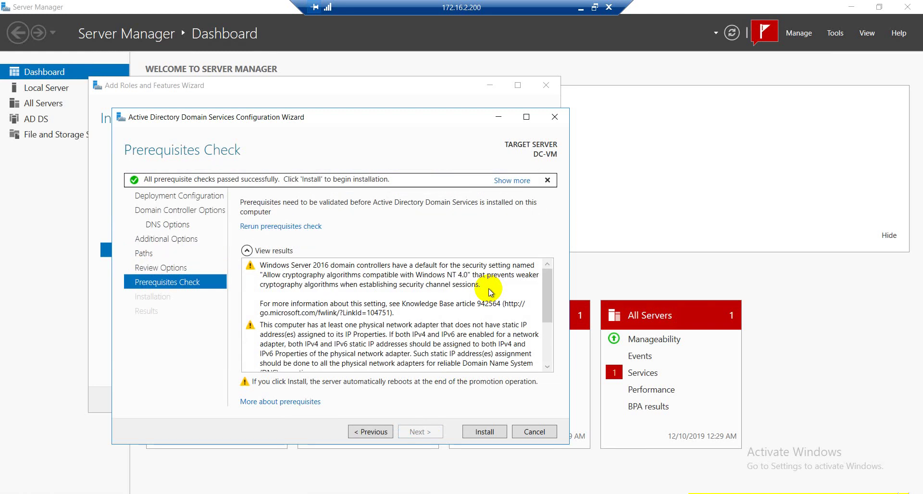
pyautogui.click(547, 284)
pyautogui.moveTo(546, 284); pyautogui.dragTo(540, 371)
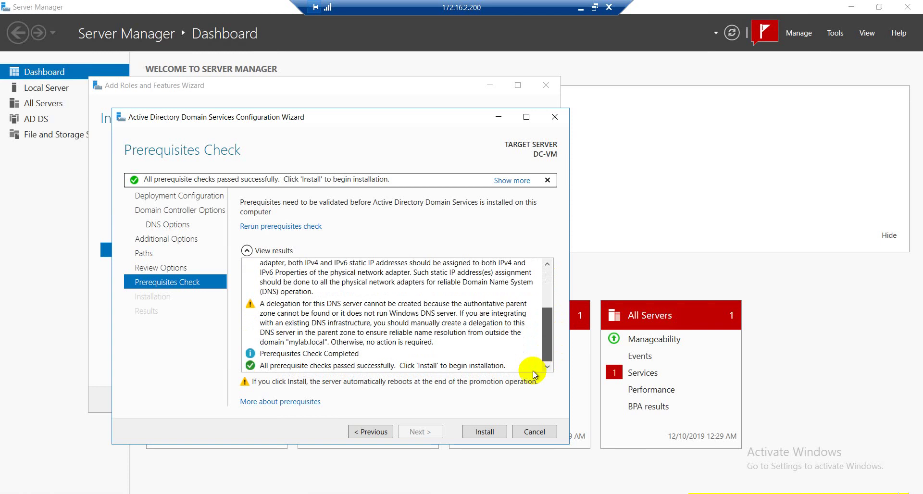
pyautogui.click(486, 432)
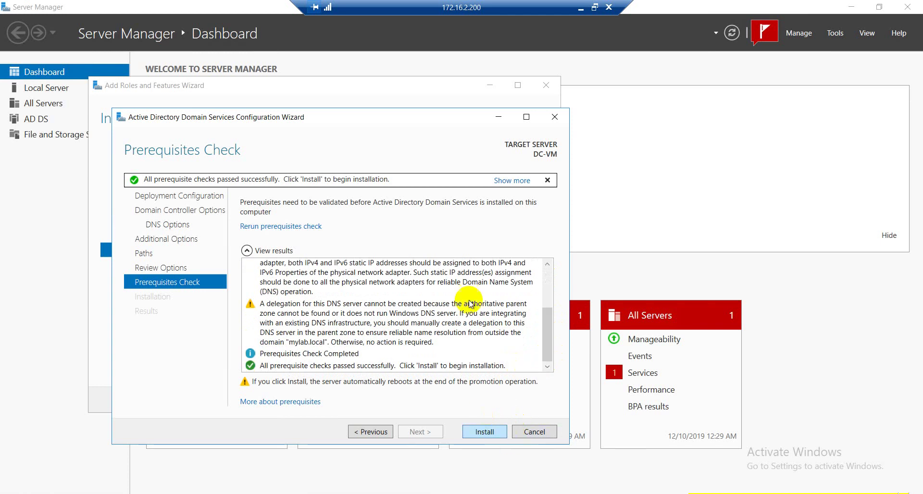
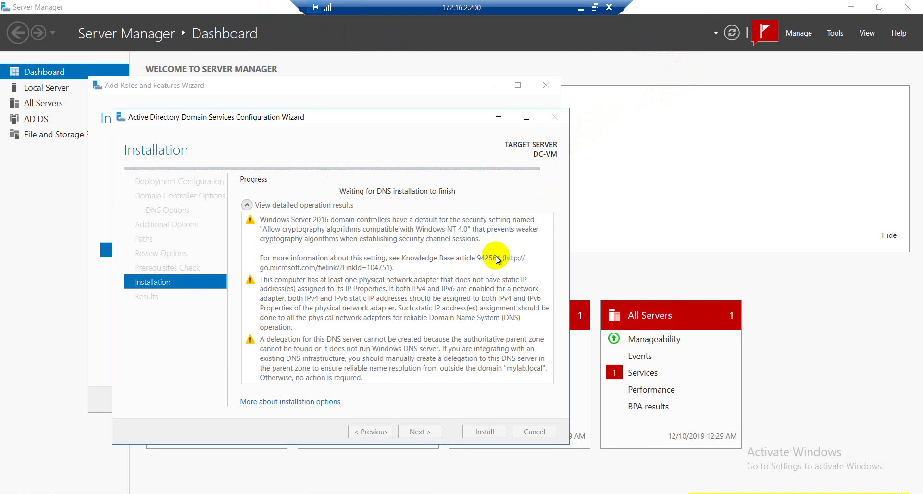
# Minimize the remote session and refresh the local desktop.
pyautogui.click(581, 7)
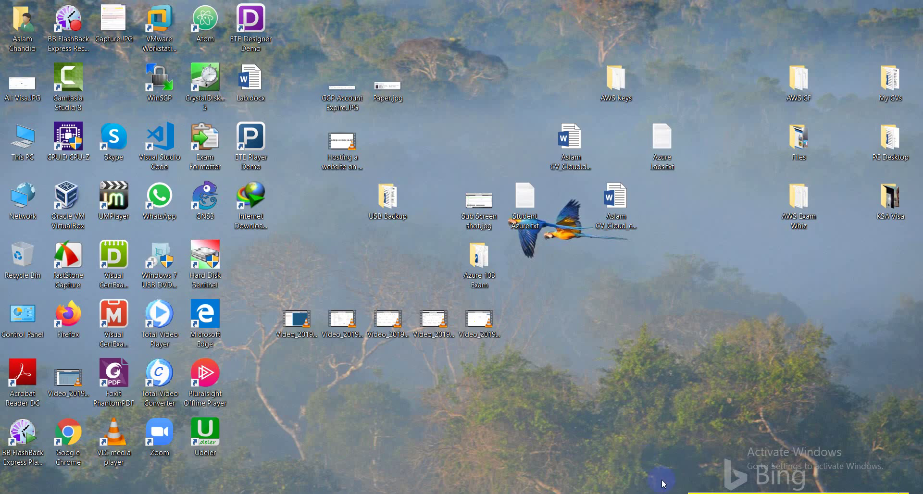
pyautogui.hotkey('alt', 'Tab')
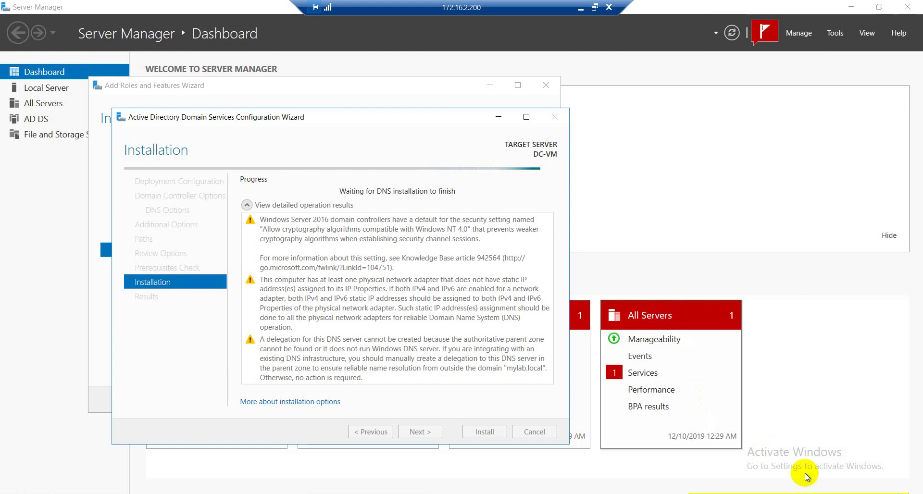
pyautogui.rightClick(499, 177)
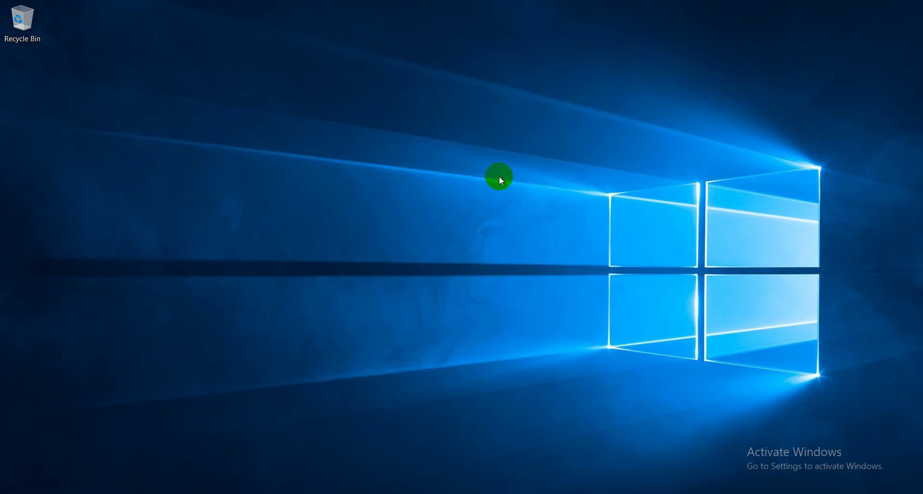
pyautogui.click(530, 213)
# Search for mstsc and start a connection to the recent server 172.16.2.200.
pyautogui.click(64, 488)
pyautogui.click(66, 484)
pyautogui.click(64, 488)
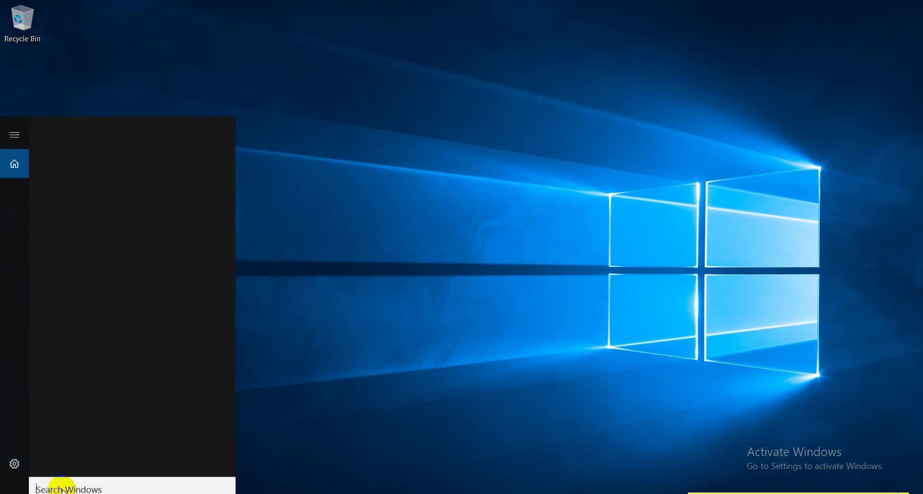
pyautogui.write('mstsc')
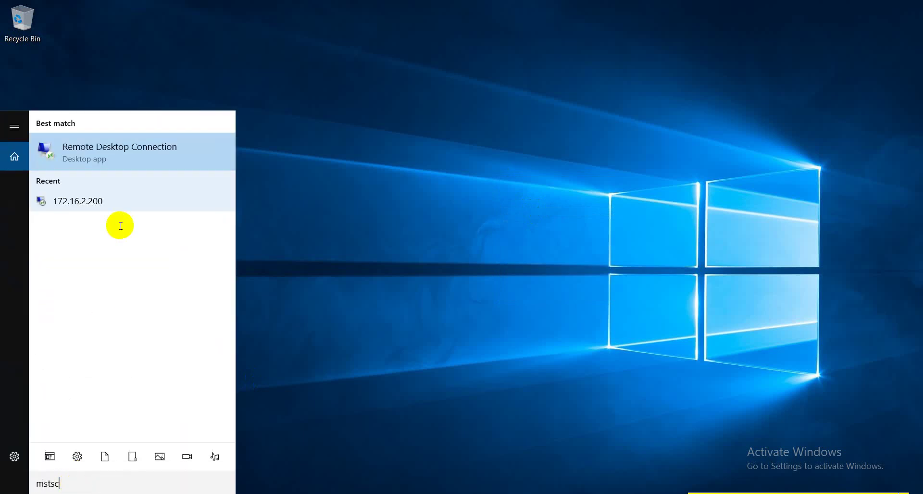
pyautogui.click(97, 199)
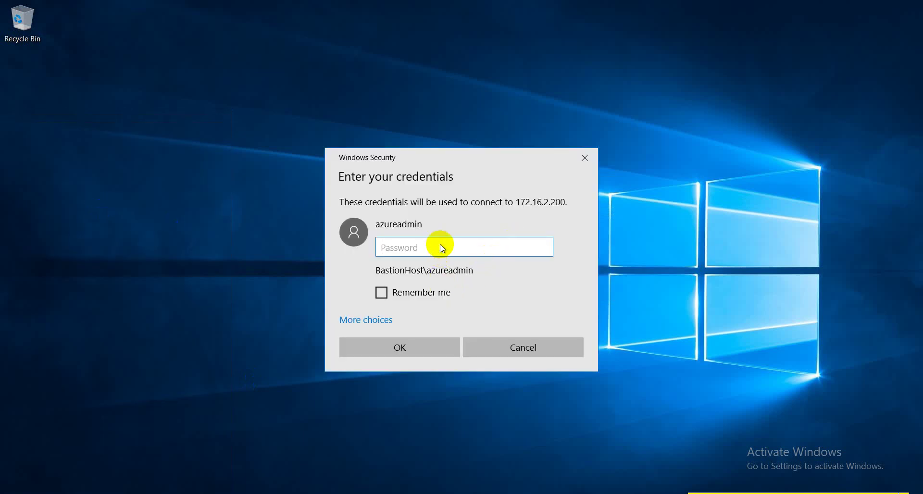
# Sign in with the account password and accept the certificate, ticking Don't ask me again.
pyautogui.press('capslock')
pyautogui.press('capslock')
pyautogui.write('••••••')
pyautogui.press('capslock')
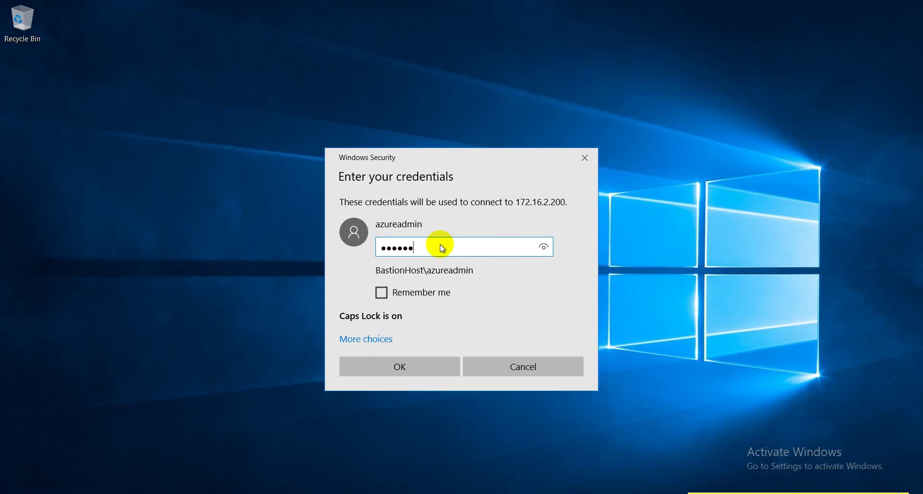
pyautogui.press('BackSpace')
pyautogui.press('BackSpace')
pyautogui.press('BackSpace')
pyautogui.press('BackSpace')
pyautogui.press('BackSpace')
pyautogui.press('BackSpace')
pyautogui.write('•')
pyautogui.press('capslock')
pyautogui.write('••')
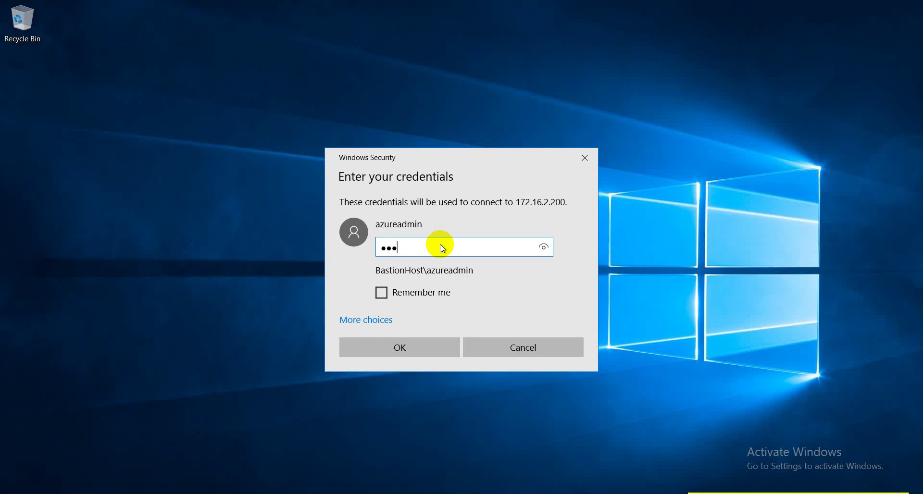
pyautogui.write('••')
pyautogui.press('capslock')
pyautogui.write('•')
pyautogui.press('capslock')
pyautogui.write('••••••••••')
pyautogui.press('Return')
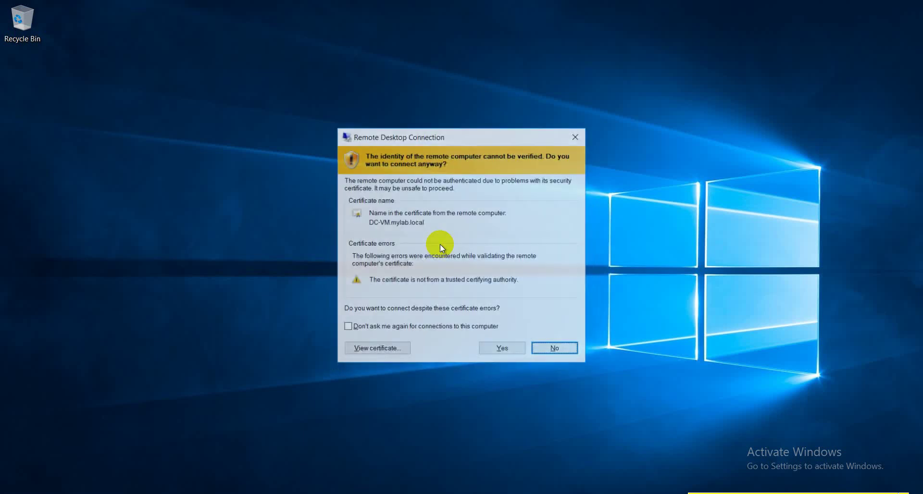
pyautogui.click(447, 328)
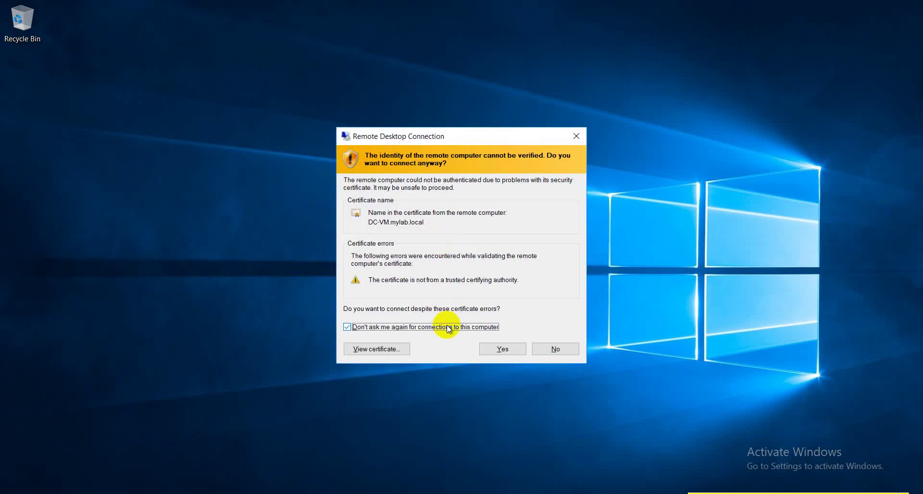
pyautogui.click(509, 350)
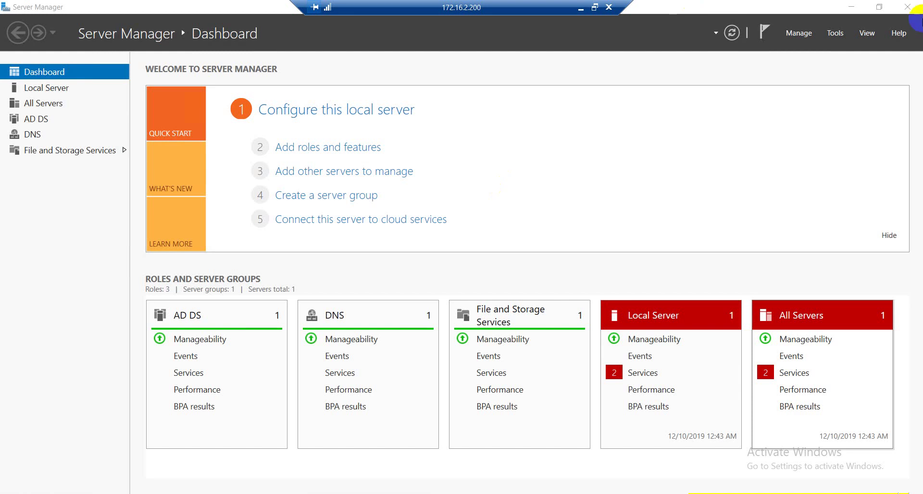
# Minimize Server Manager and open Control Panel maximized from the Start menu.
pyautogui.click(855, 7)
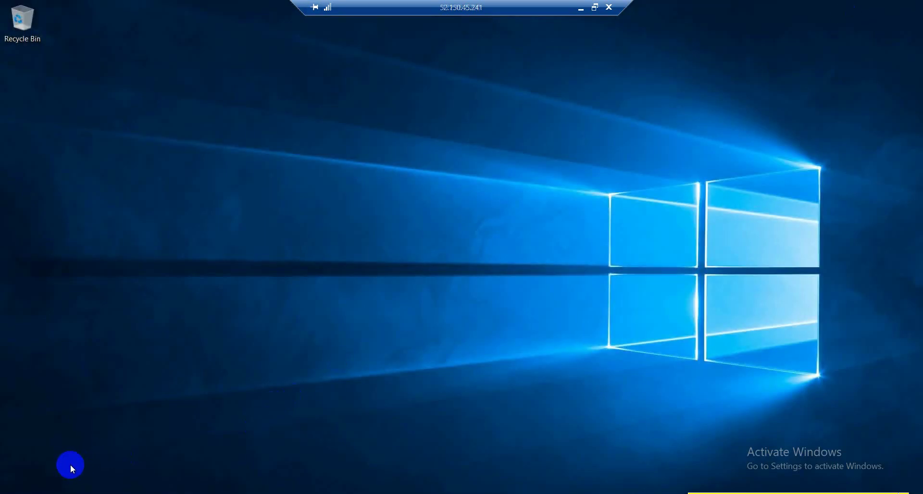
pyautogui.press('super')
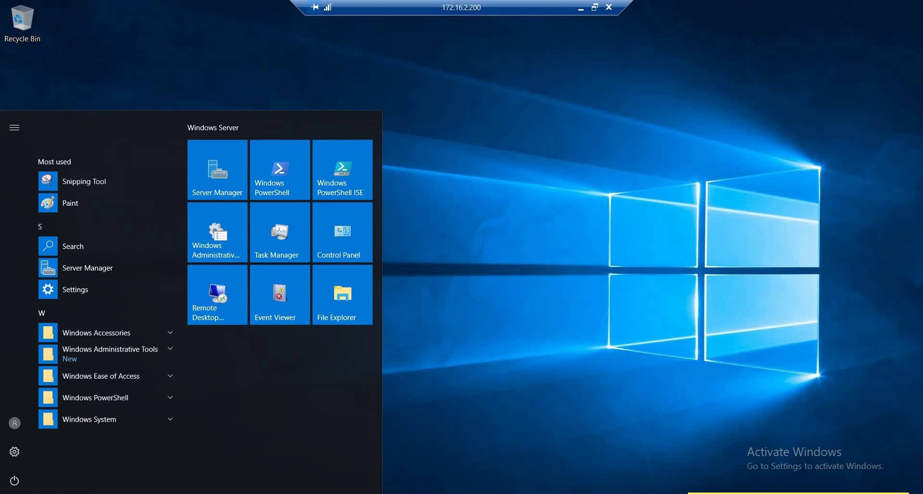
pyautogui.click(342, 262)
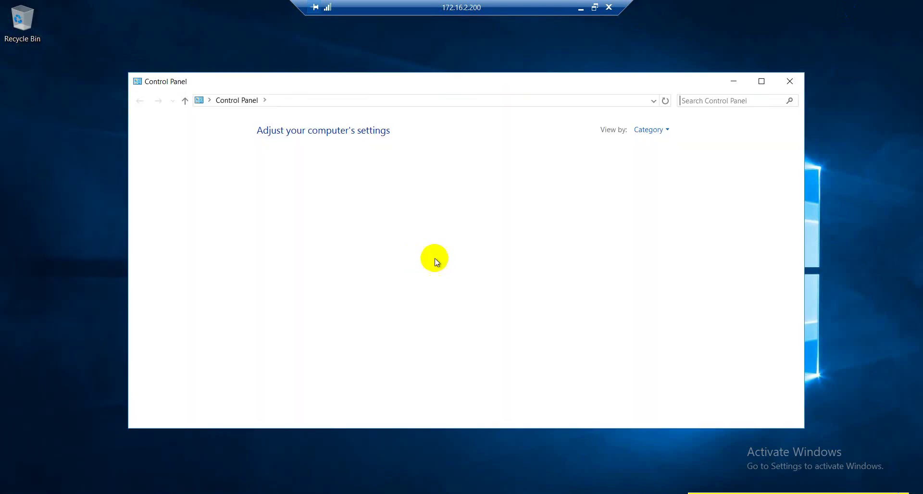
pyautogui.click(762, 81)
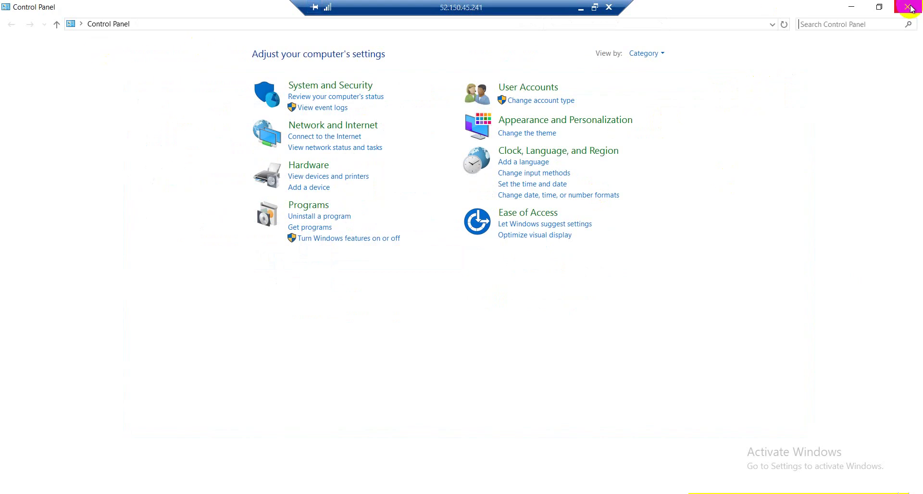
# Turn off Windows Firewall for domain, private and public networks under System and Security.
pyautogui.click(298, 85)
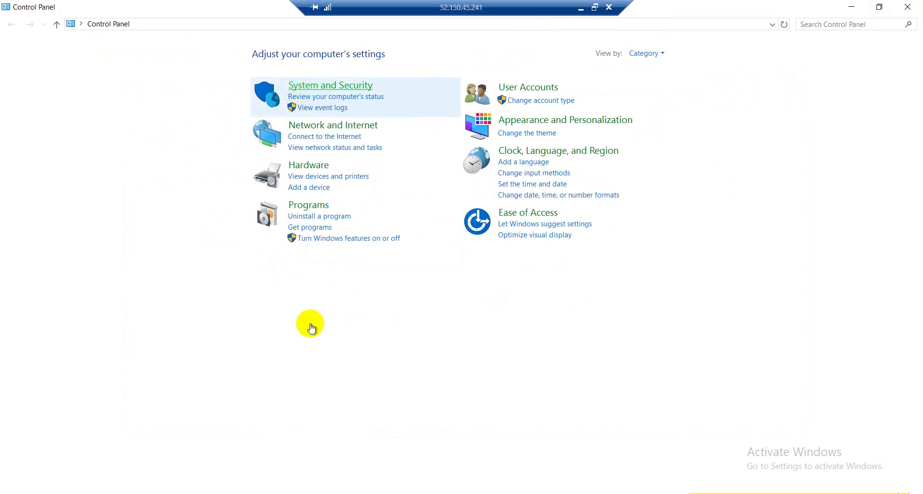
pyautogui.click(202, 105)
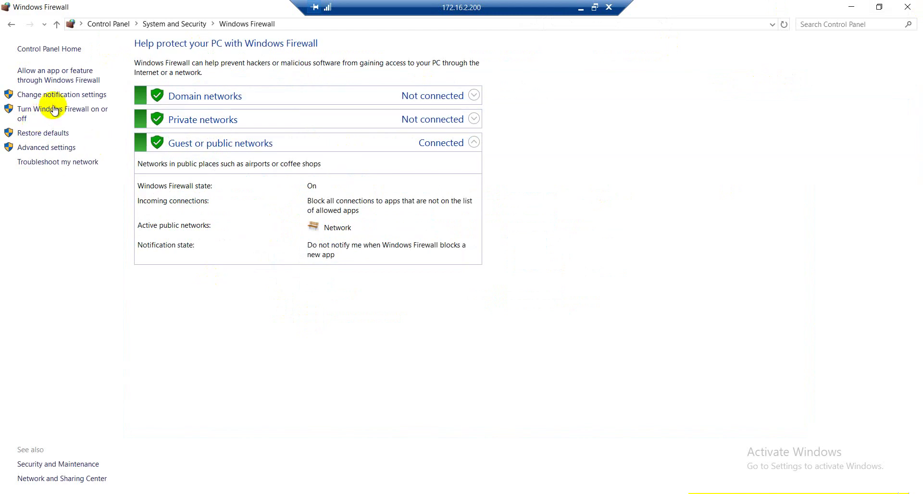
pyautogui.click(98, 114)
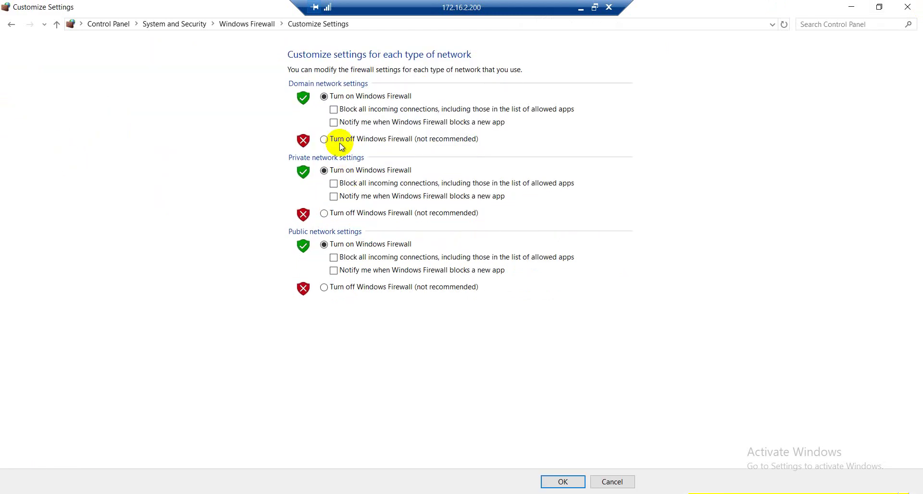
pyautogui.click(343, 141)
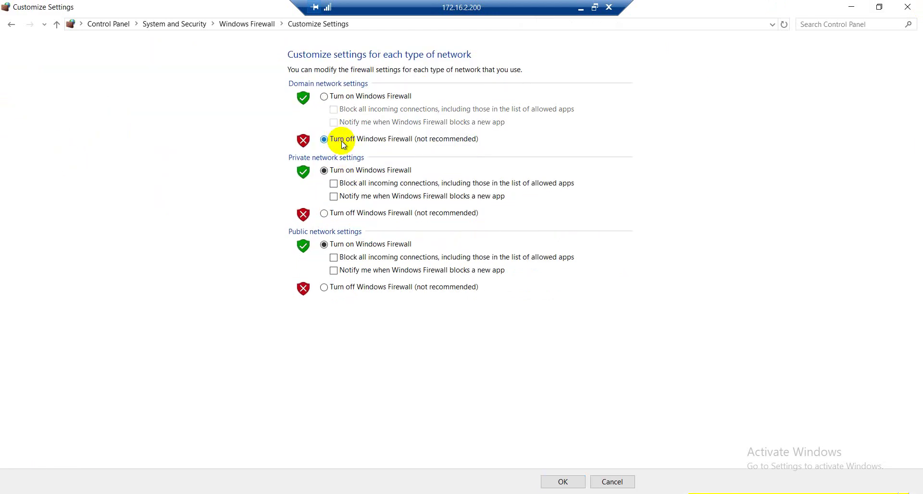
pyautogui.click(351, 213)
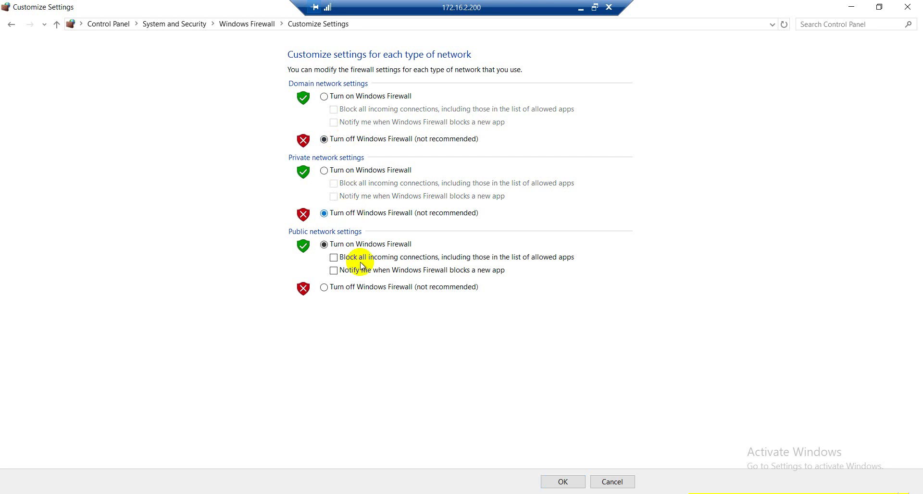
pyautogui.click(360, 288)
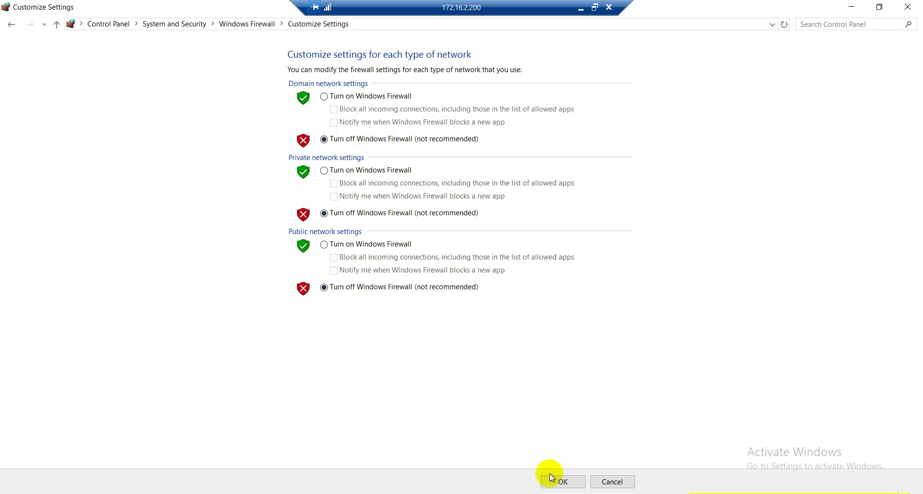
pyautogui.click(561, 482)
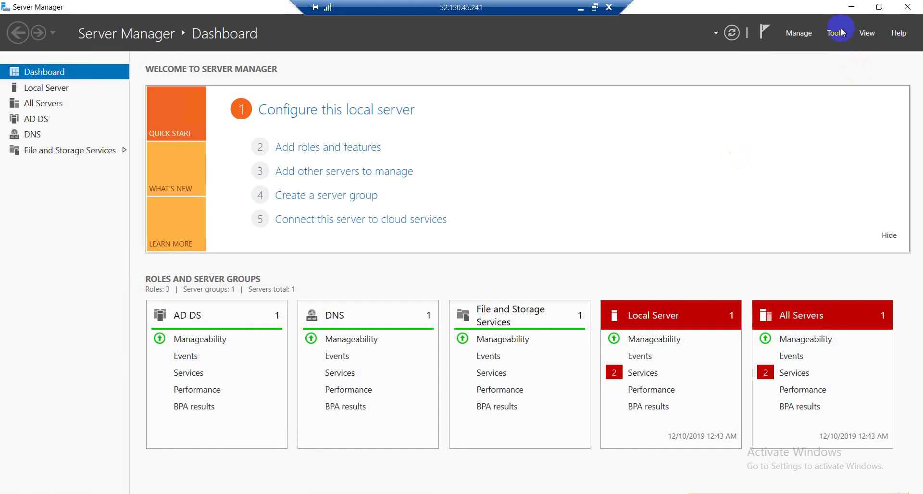
# Launch Active Directory Users and Computers maximized, expand mylab.local and widen the tree, Name and Type columns.
pyautogui.click(837, 33)
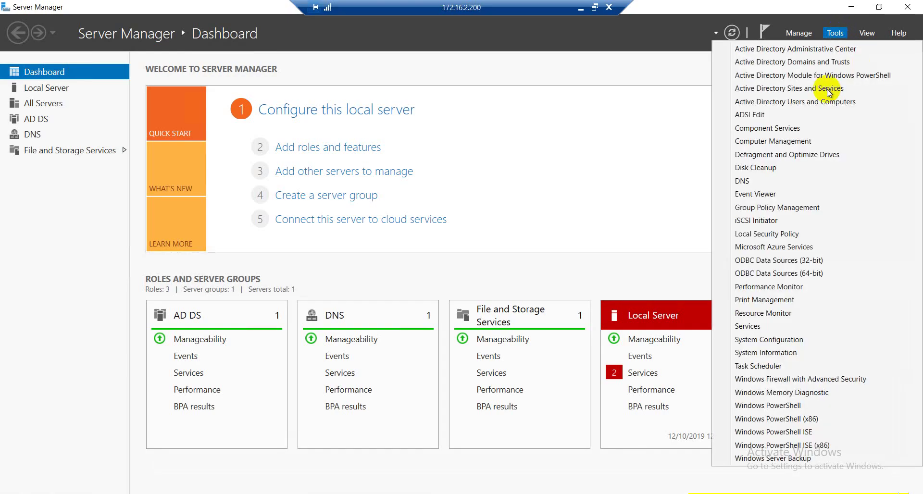
pyautogui.click(832, 103)
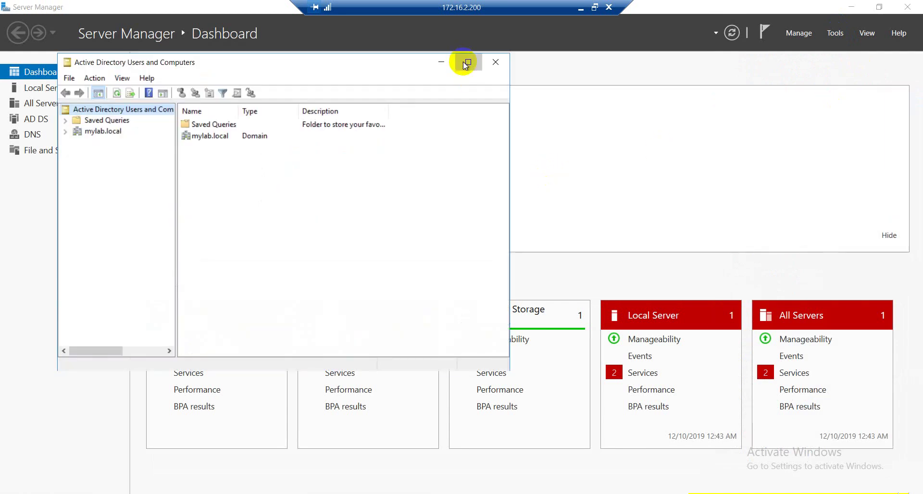
pyautogui.click(466, 63)
pyautogui.click(8, 74)
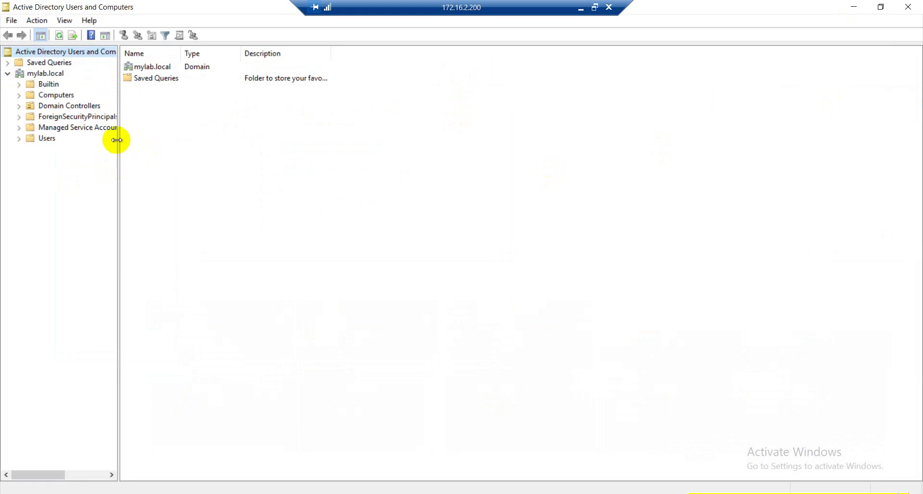
pyautogui.moveTo(118, 140); pyautogui.dragTo(159, 136)
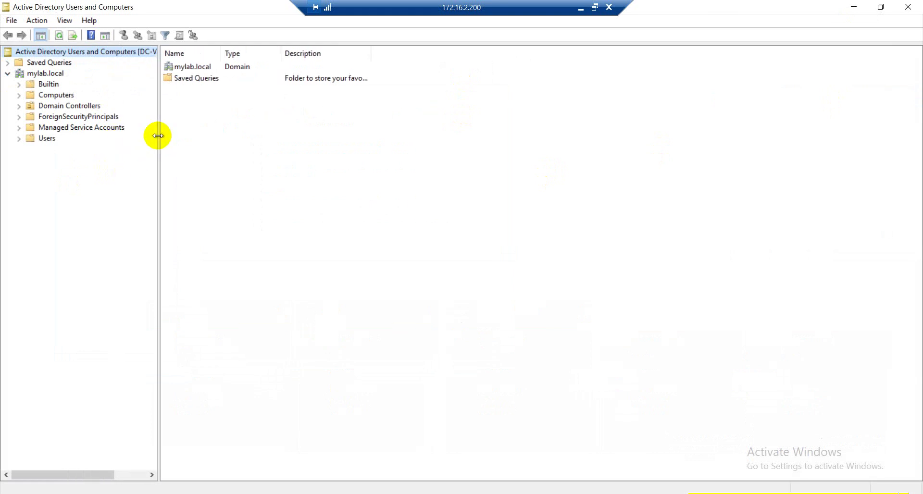
pyautogui.click(56, 73)
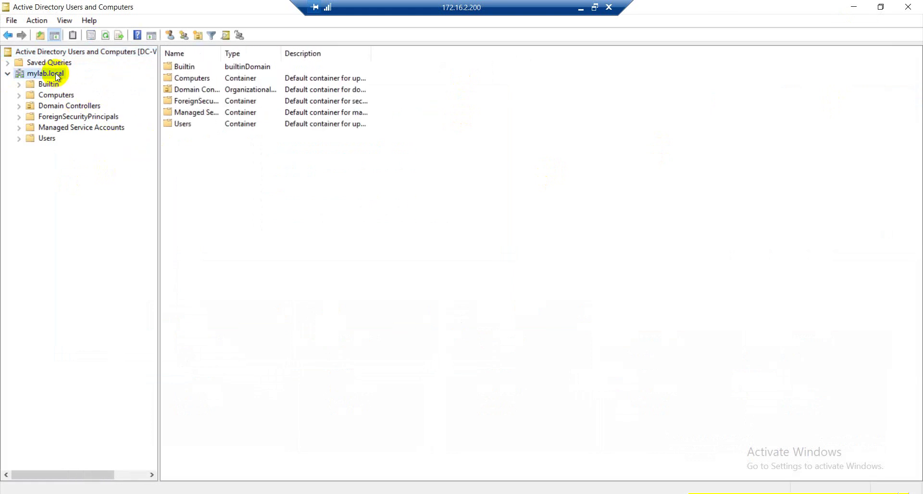
pyautogui.moveTo(220, 52); pyautogui.dragTo(293, 50)
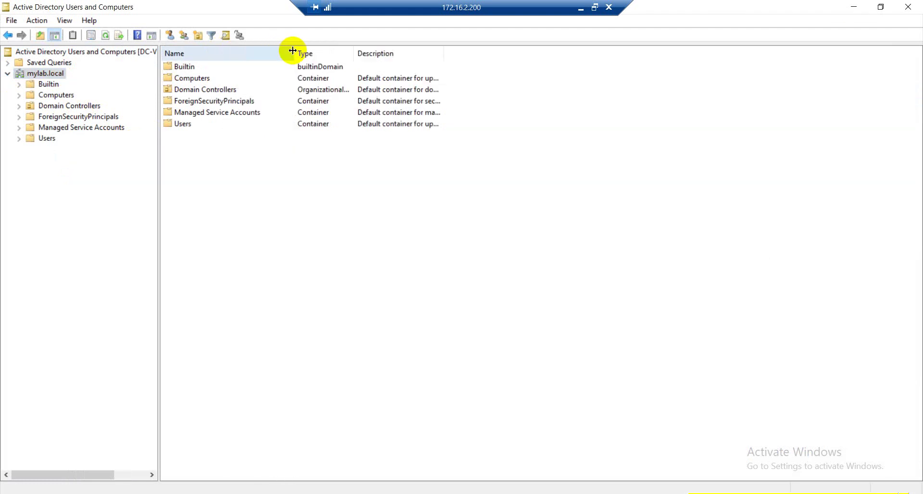
pyautogui.moveTo(354, 52); pyautogui.dragTo(426, 51)
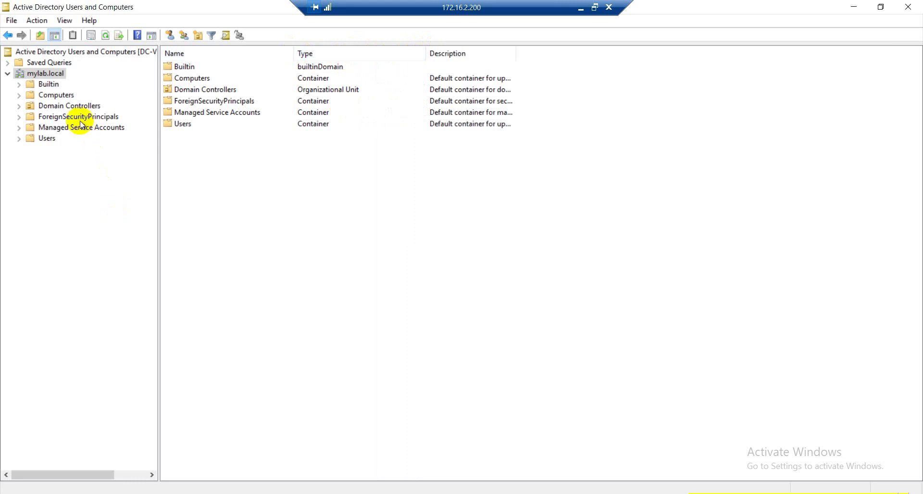
# Browse the Builtin groups, then return to Users and select the azureadmin account.
pyautogui.click(53, 139)
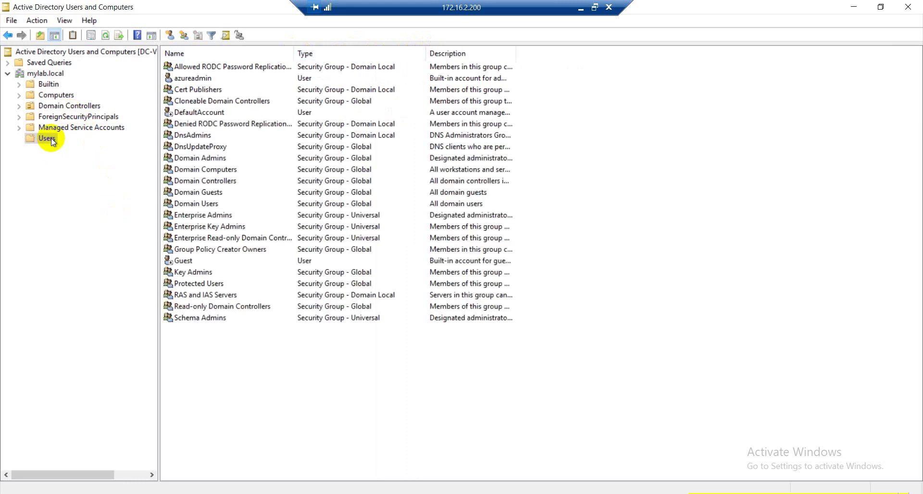
pyautogui.click(59, 86)
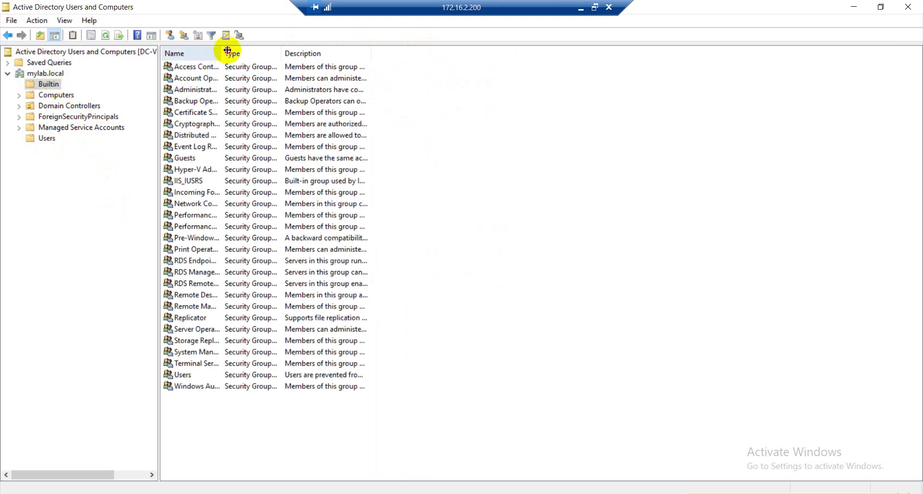
pyautogui.moveTo(329, 39); pyautogui.dragTo(344, 39)
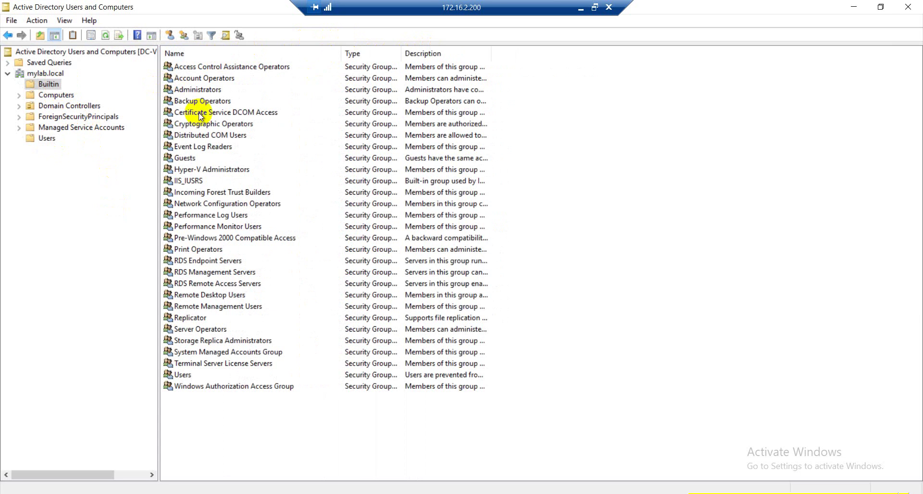
pyautogui.click(50, 138)
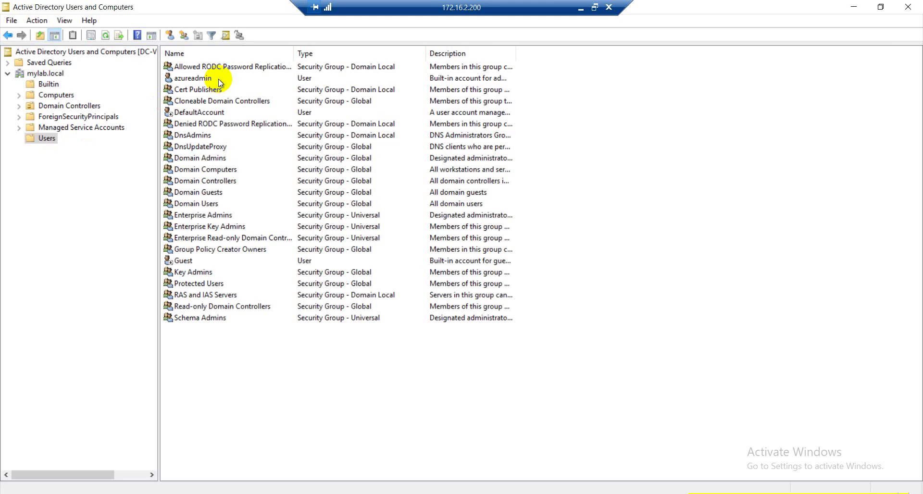
pyautogui.click(202, 81)
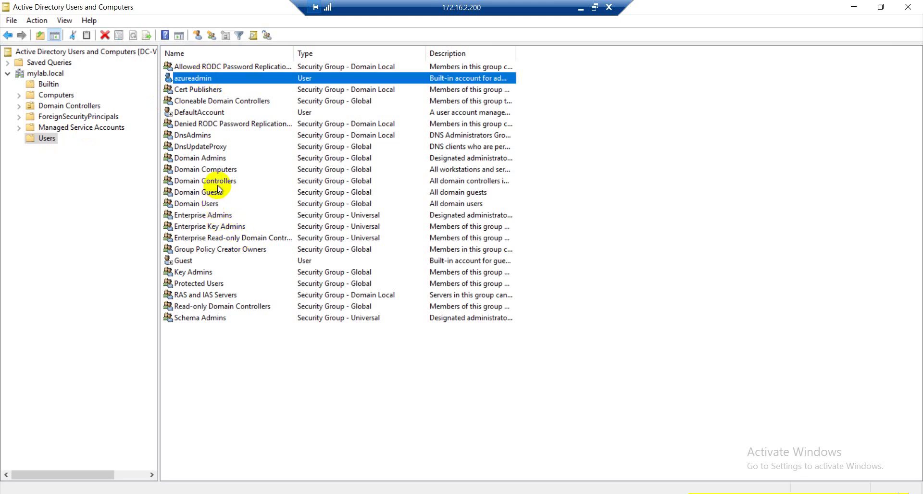
pyautogui.doubleClick(224, 215)
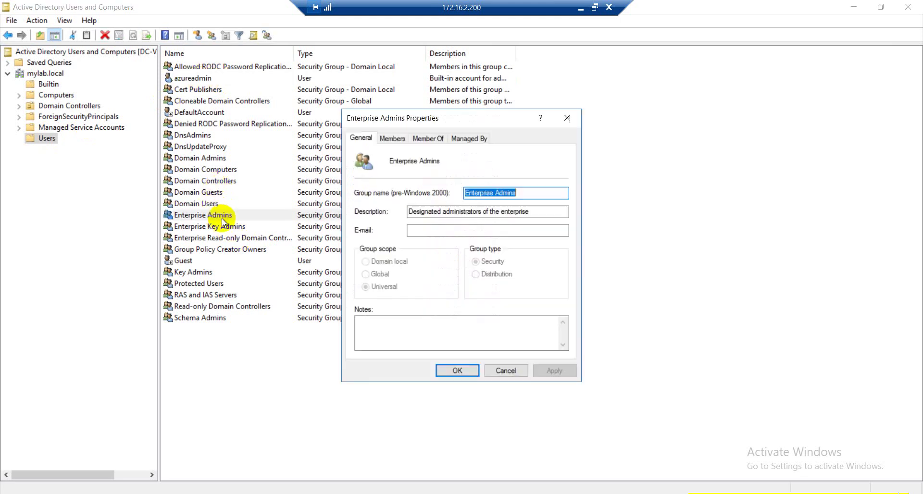
pyautogui.click(398, 140)
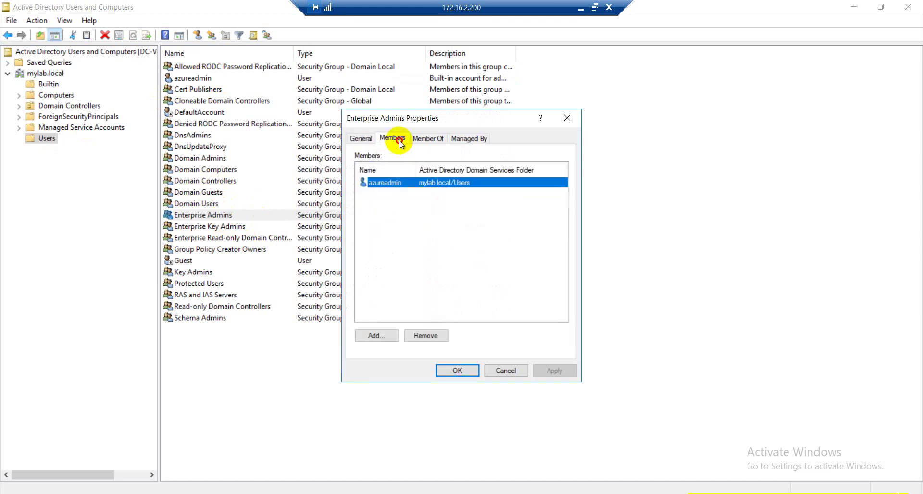
pyautogui.click(423, 140)
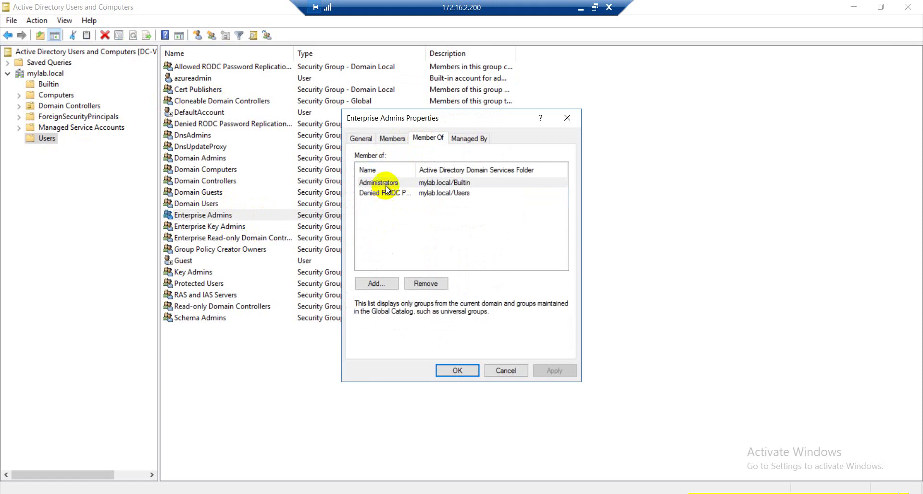
pyautogui.moveTo(415, 169); pyautogui.dragTo(472, 166)
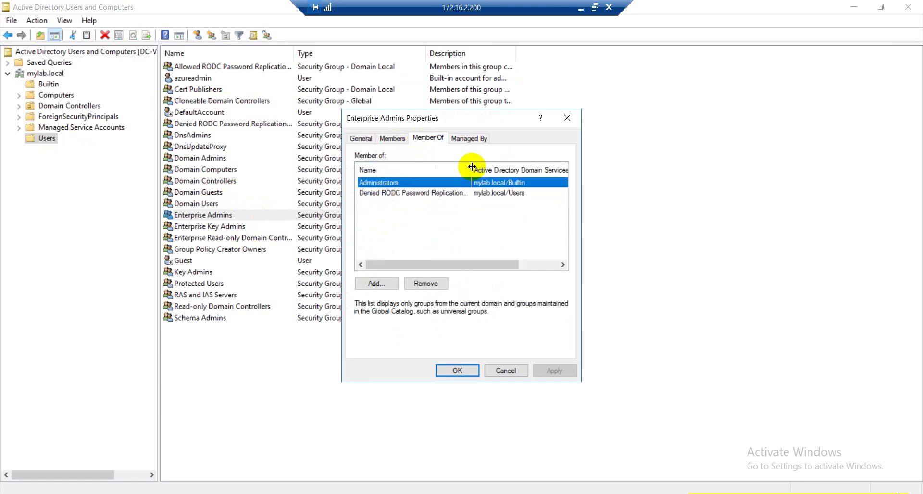
pyautogui.click(501, 371)
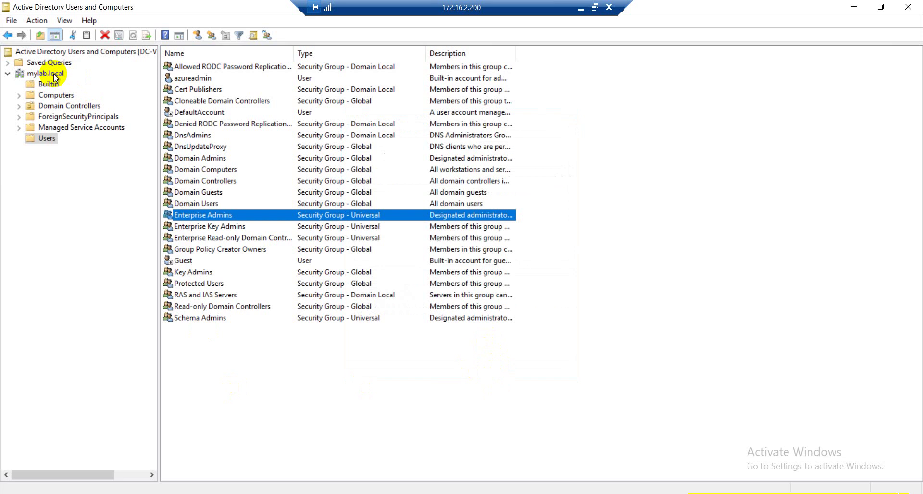
# Create the IT Admin organizational unit under mylab.local, confirm it appears, then minimize the session.
pyautogui.click(53, 73)
pyautogui.rightClick(53, 73)
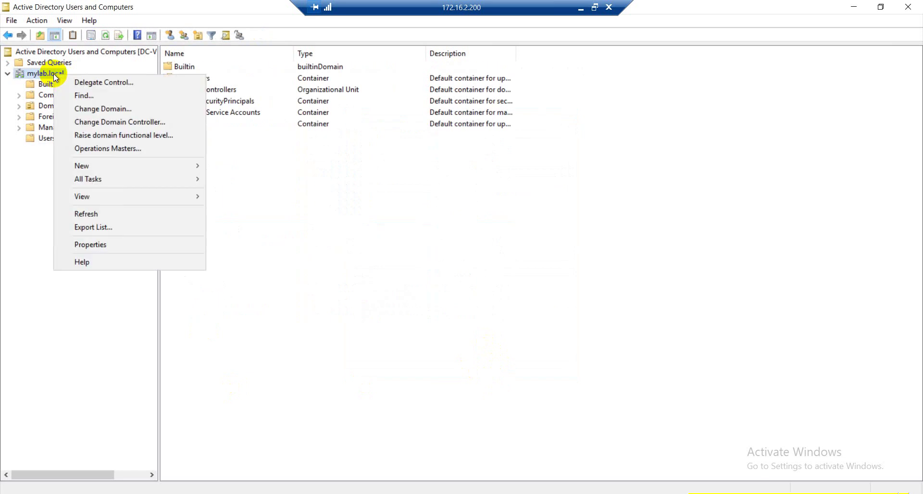
pyautogui.moveTo(108, 164)
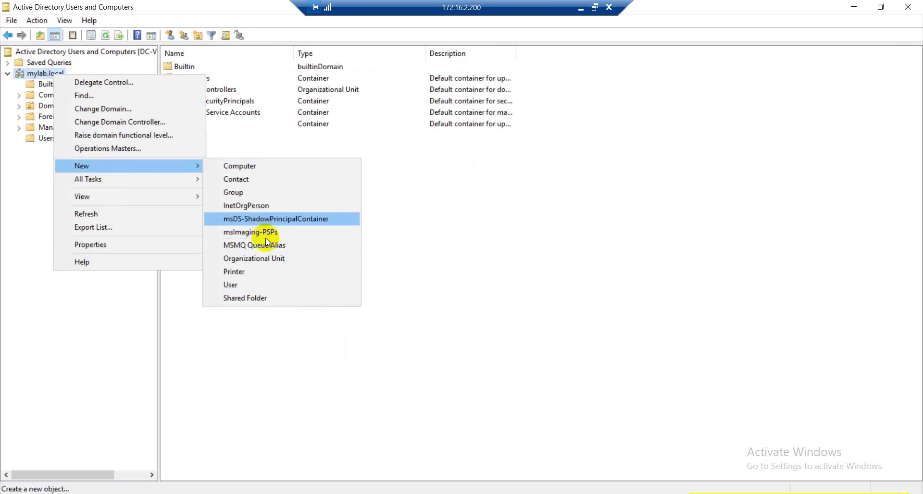
pyautogui.click(268, 262)
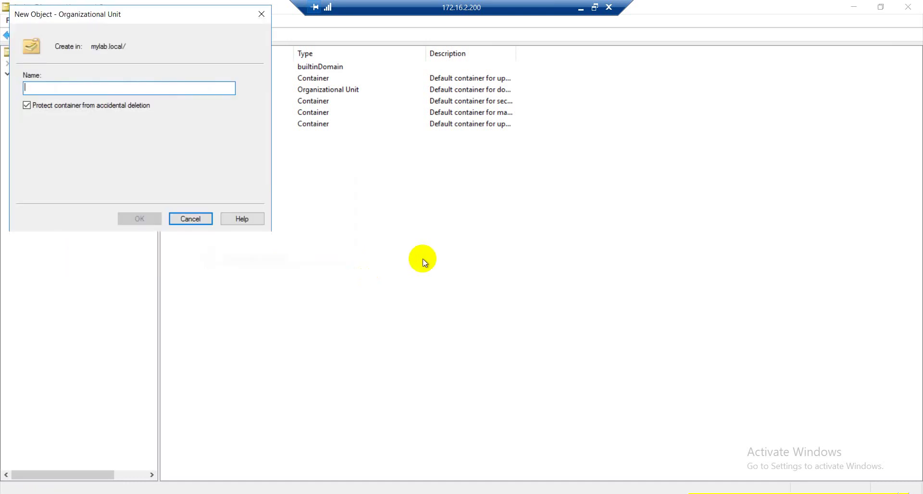
pyautogui.write('IT Admin')
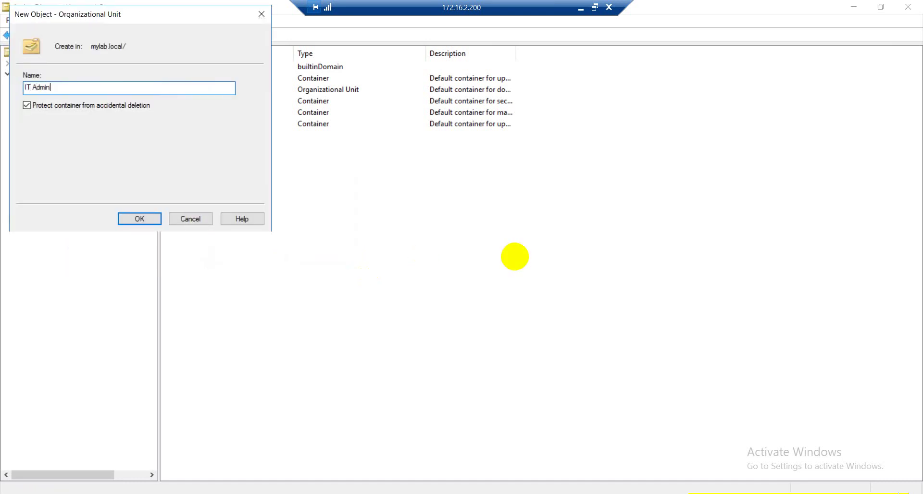
pyautogui.click(131, 218)
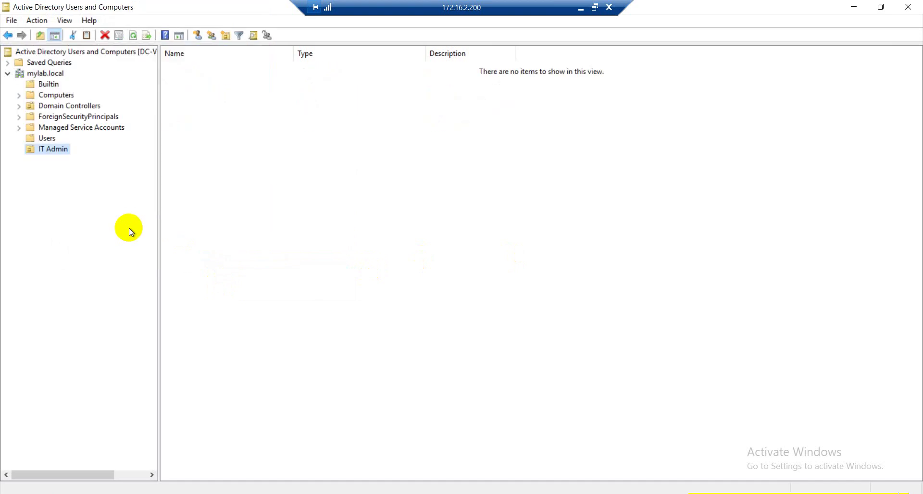
pyautogui.click(48, 74)
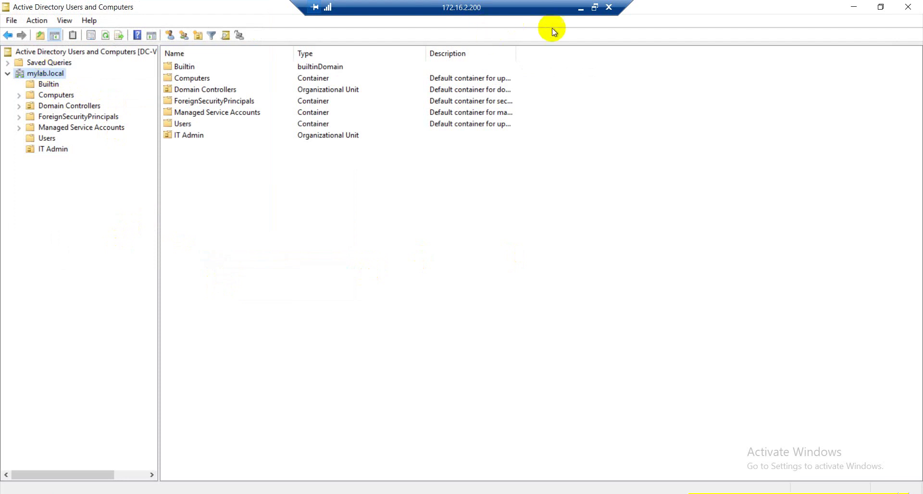
pyautogui.click(581, 7)
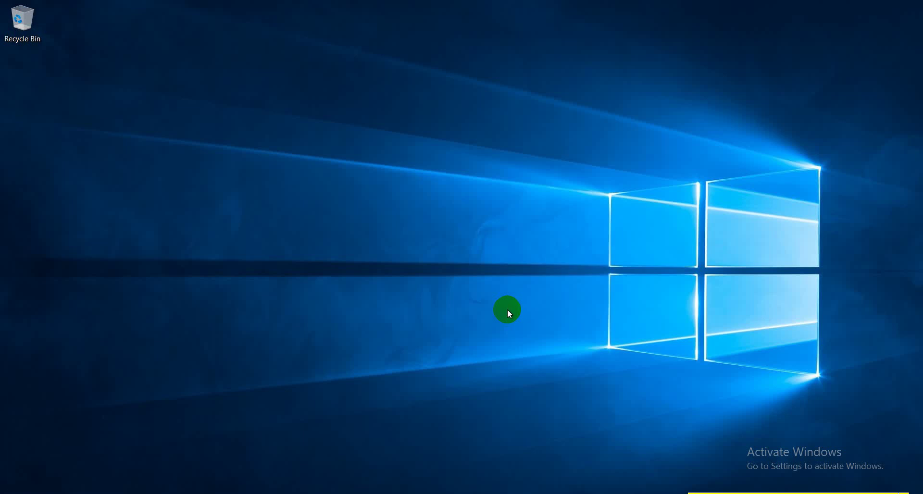
# Open cmd from the Run box and run ping 172.16.2.200 -t.
pyautogui.press('super+r')
pyautogui.write('cmd')
pyautogui.press('Return')
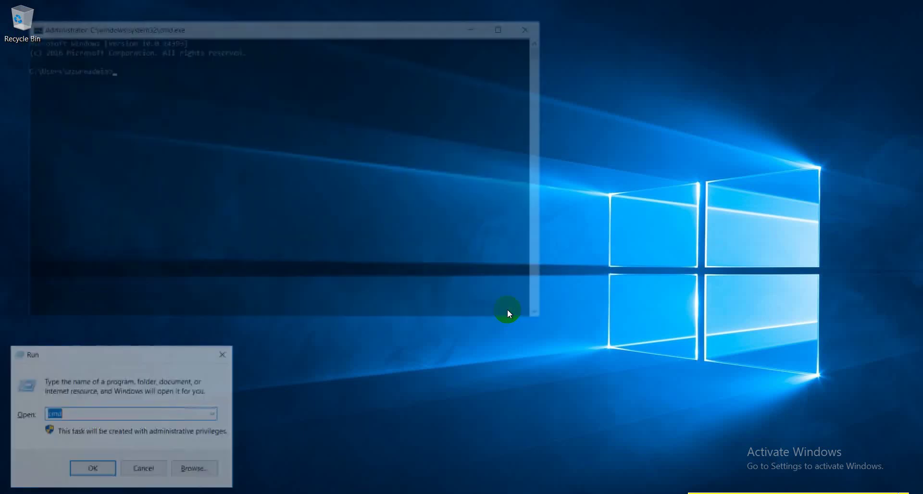
pyautogui.write('ping ')
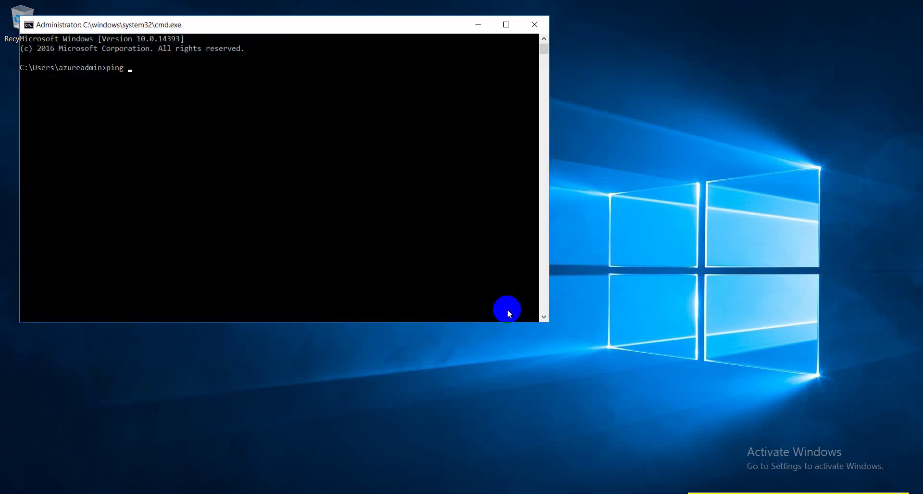
pyautogui.write('172.16.2.200 -t')
pyautogui.press('Return')
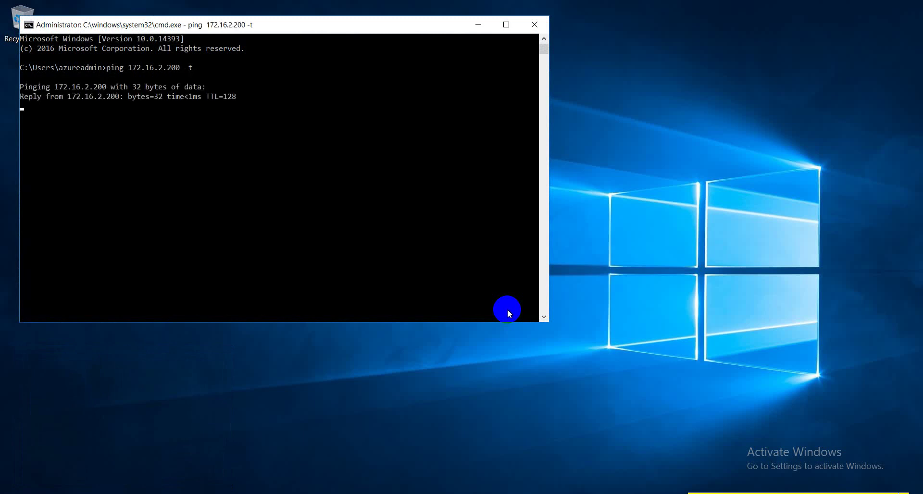